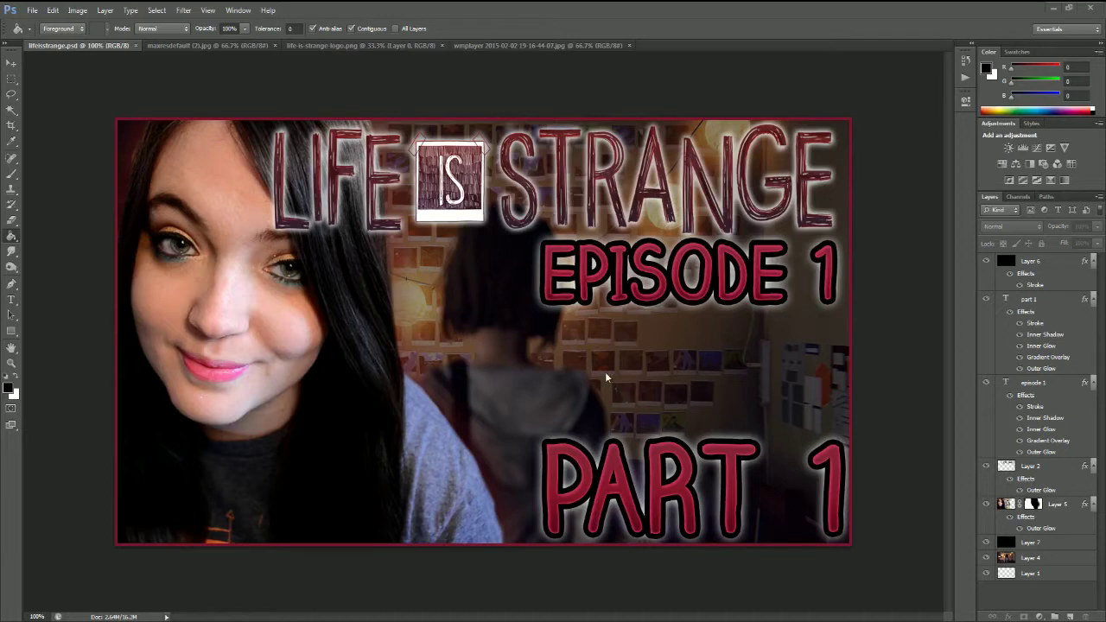
Close the finished lifeisstrange.psd thumbnail, leaving maxresdefault (2).jpg showing
left_click(136, 45)
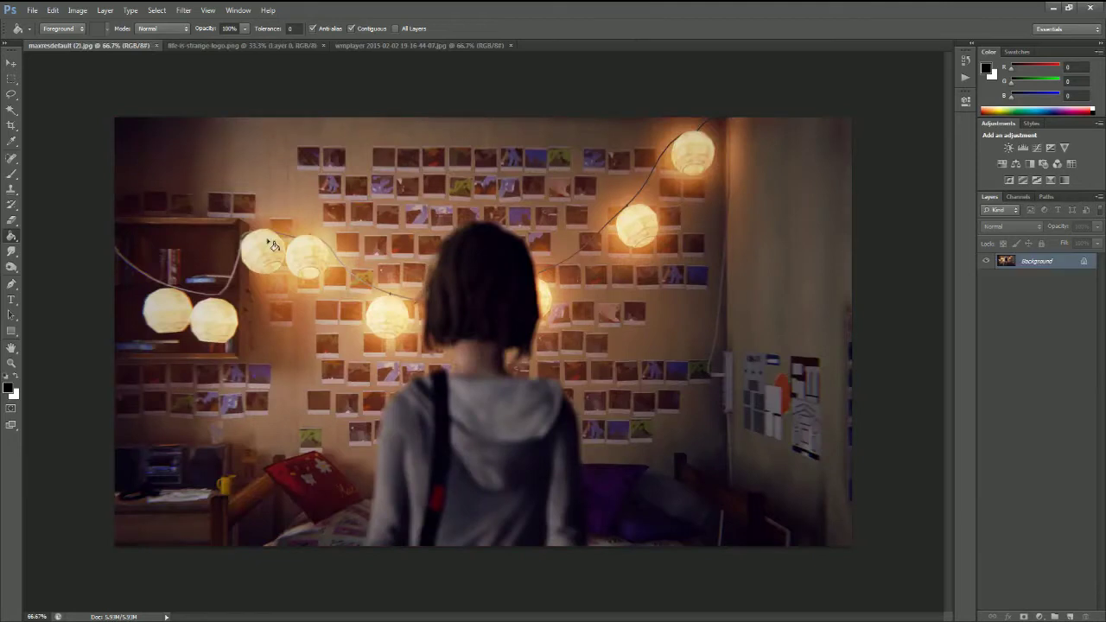
Create a new transparent 1280 × 720 px document at 72 ppi
left_click(32, 10)
left_click(41, 23)
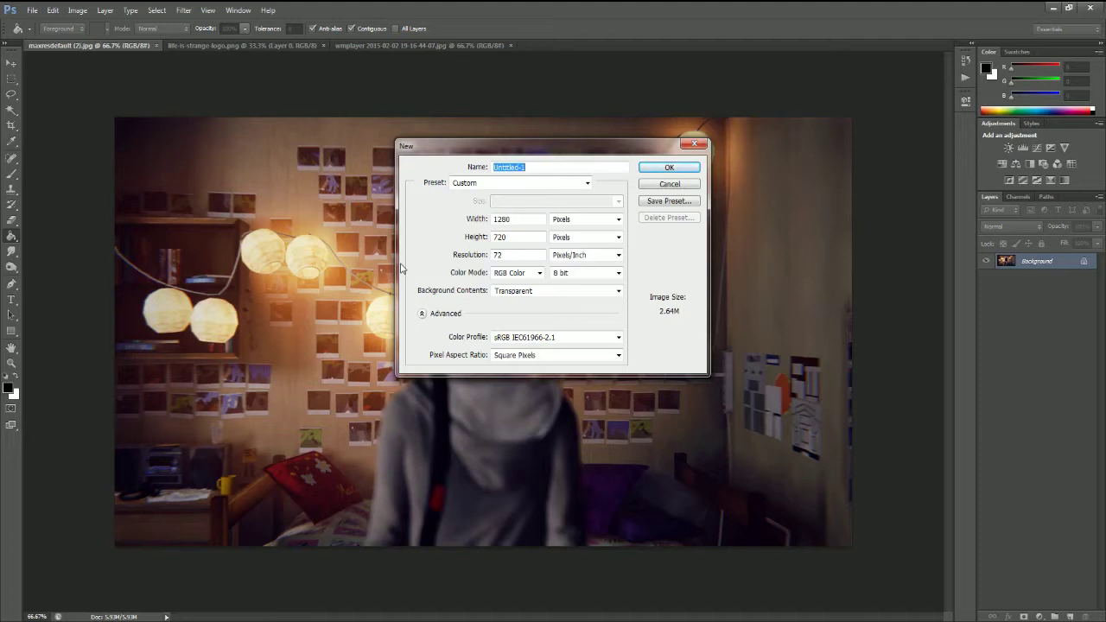
key("Tab")
key("Tab")
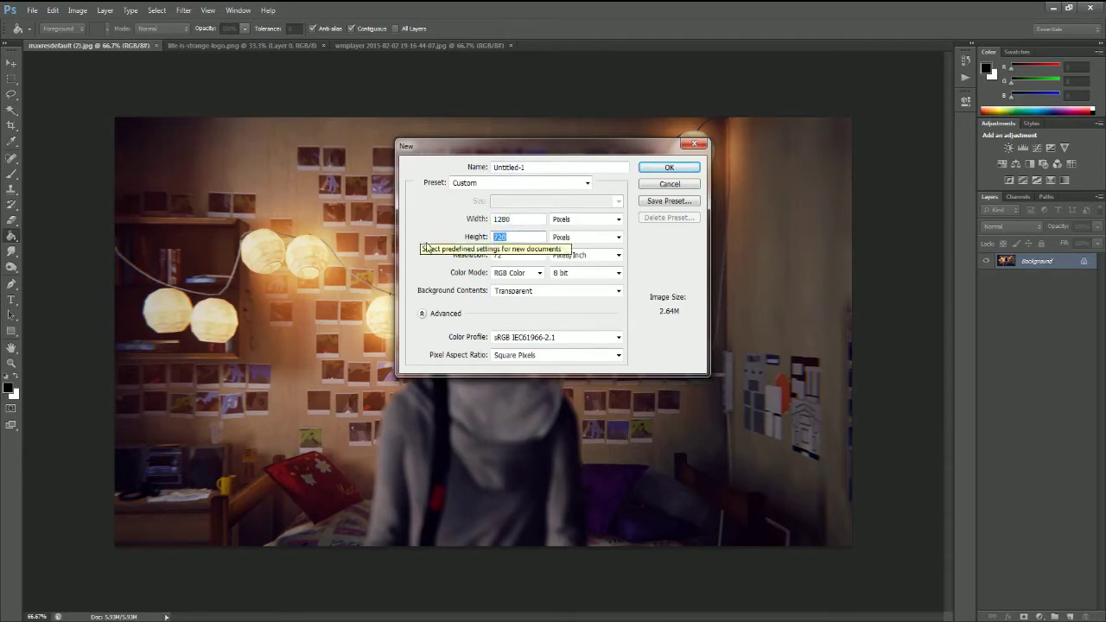
key("Tab")
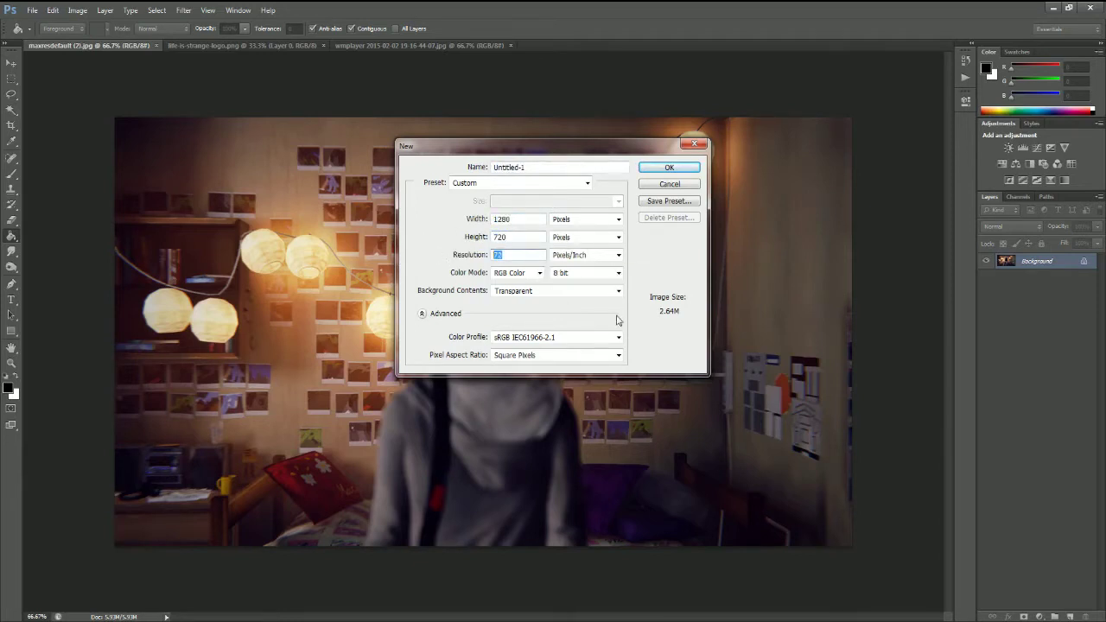
left_click(669, 169)
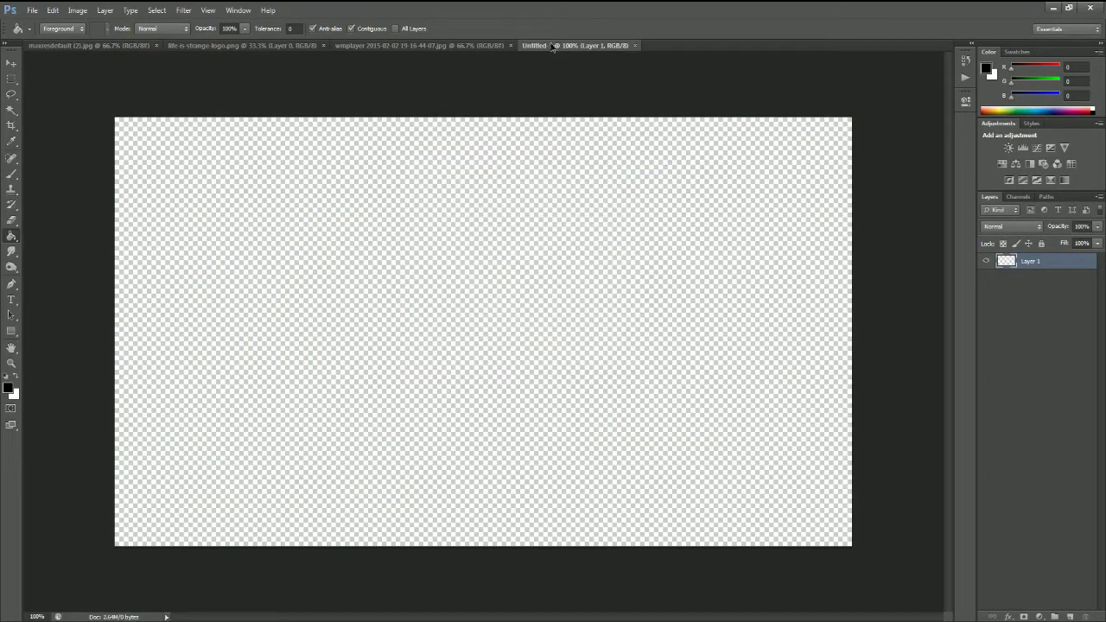
Float the Untitled-1 window, copy the game screenshot into it, and close the screenshot's source file
left_click_drag(561, 45, 334, 122)
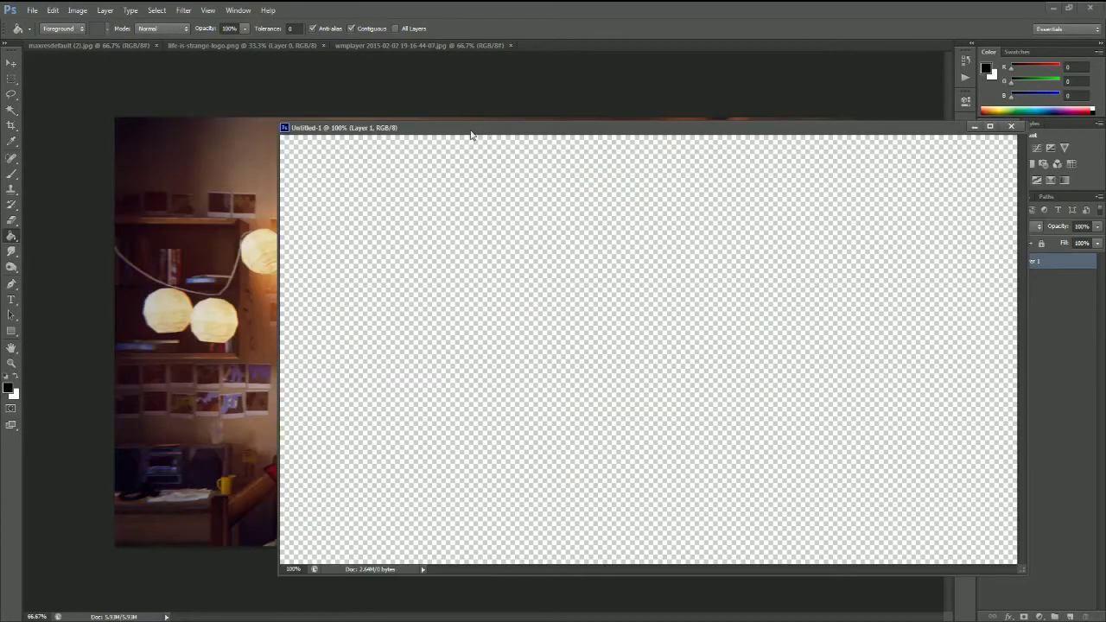
left_click_drag(474, 129, 383, 129)
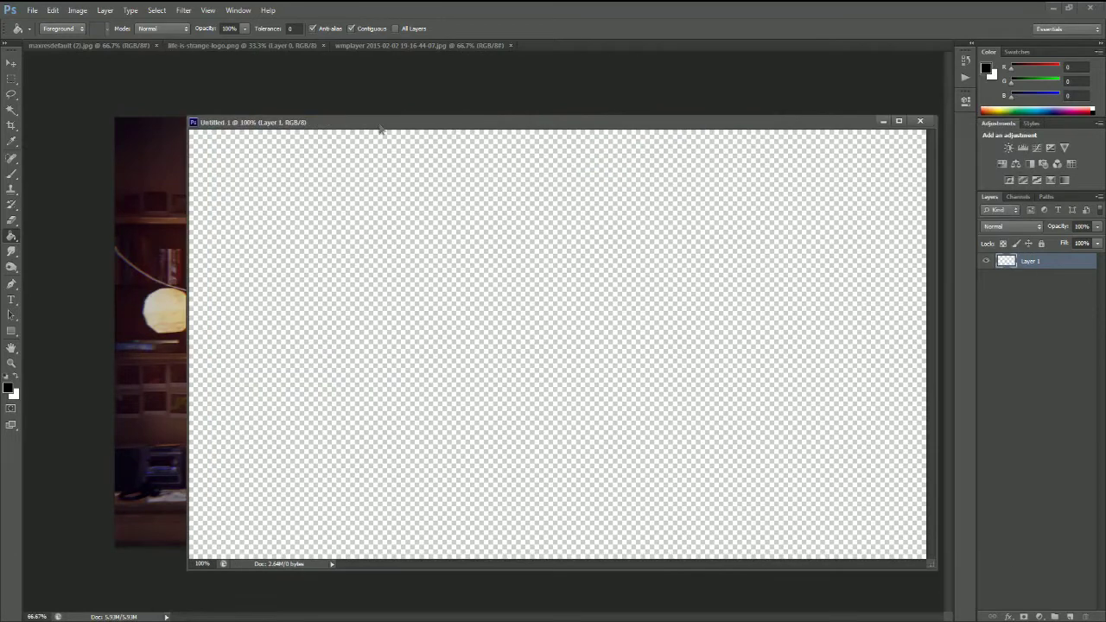
left_click(78, 46)
left_click(11, 63)
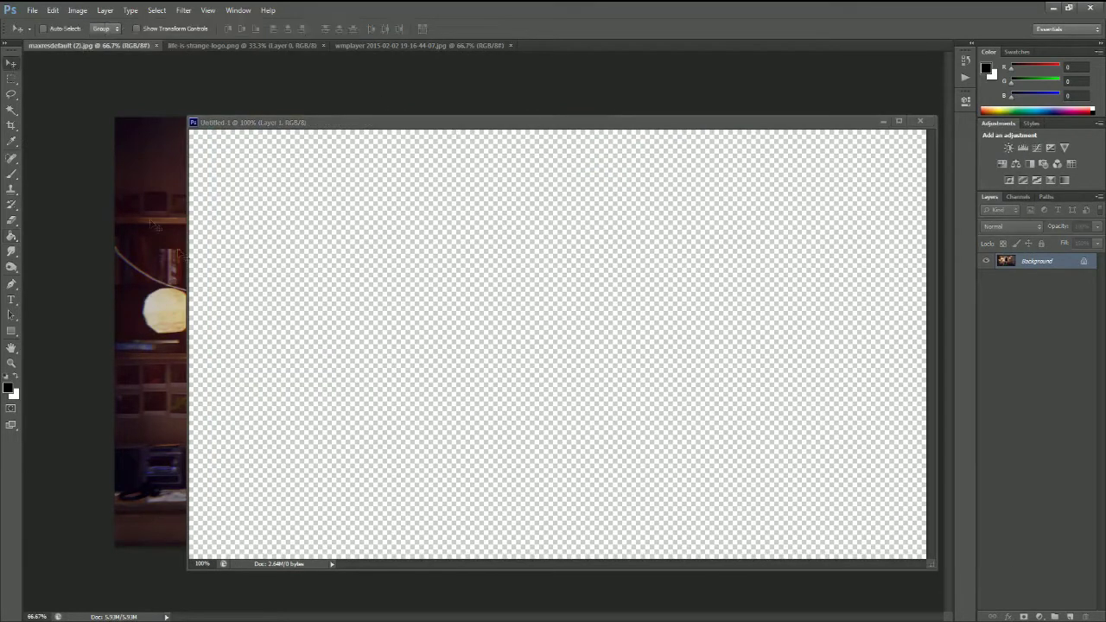
left_click_drag(134, 200, 444, 254)
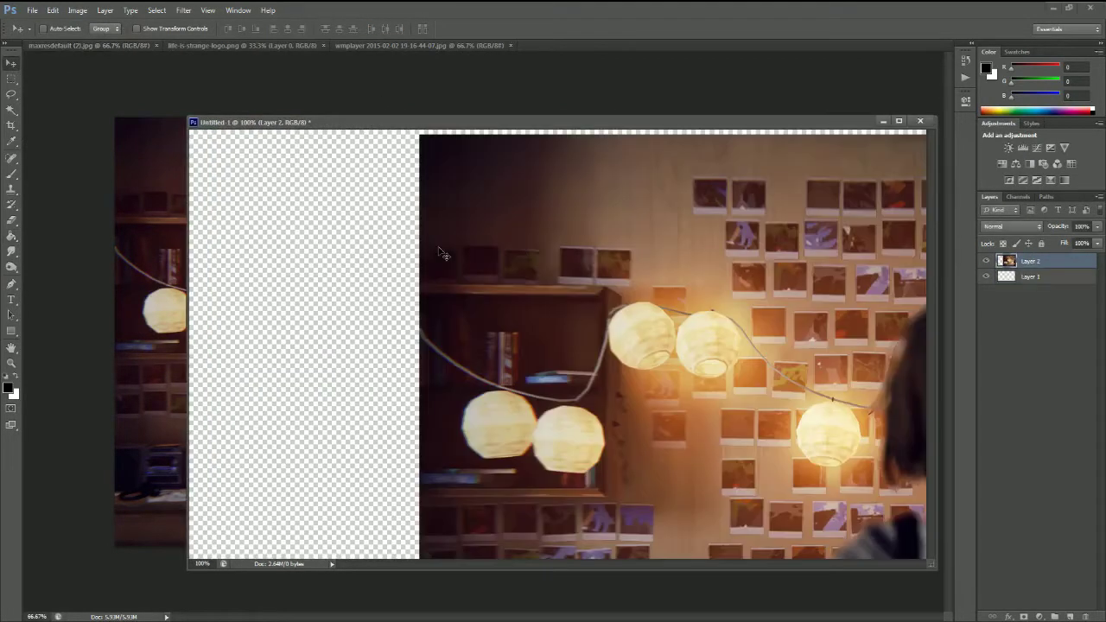
left_click(156, 45)
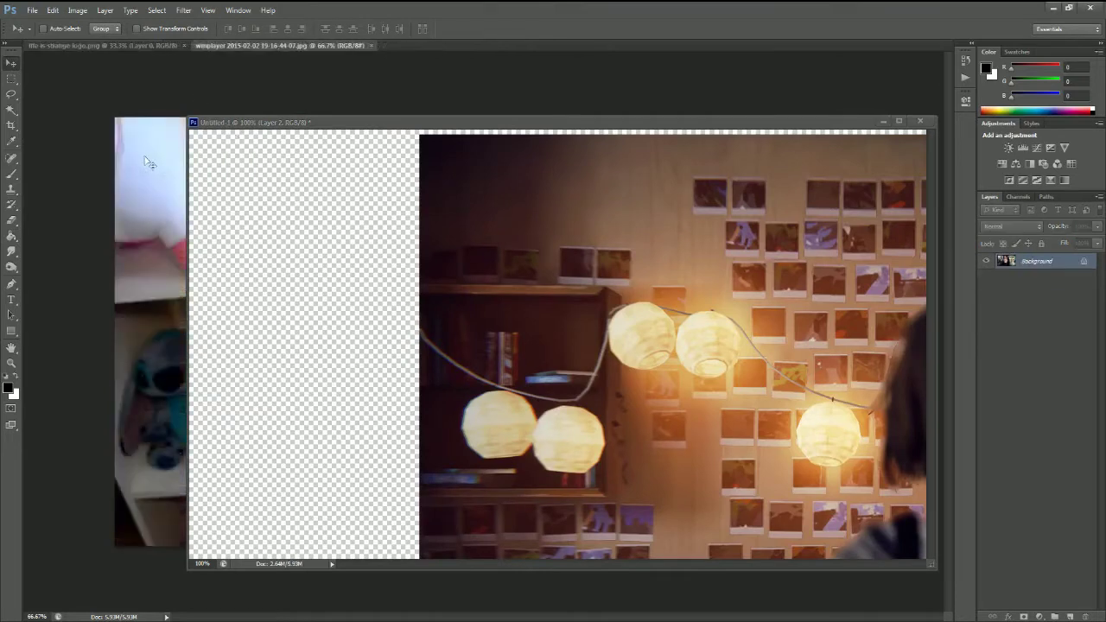
Copy the face photo and logo into Untitled-1 and close both source files
left_click_drag(138, 239, 248, 251)
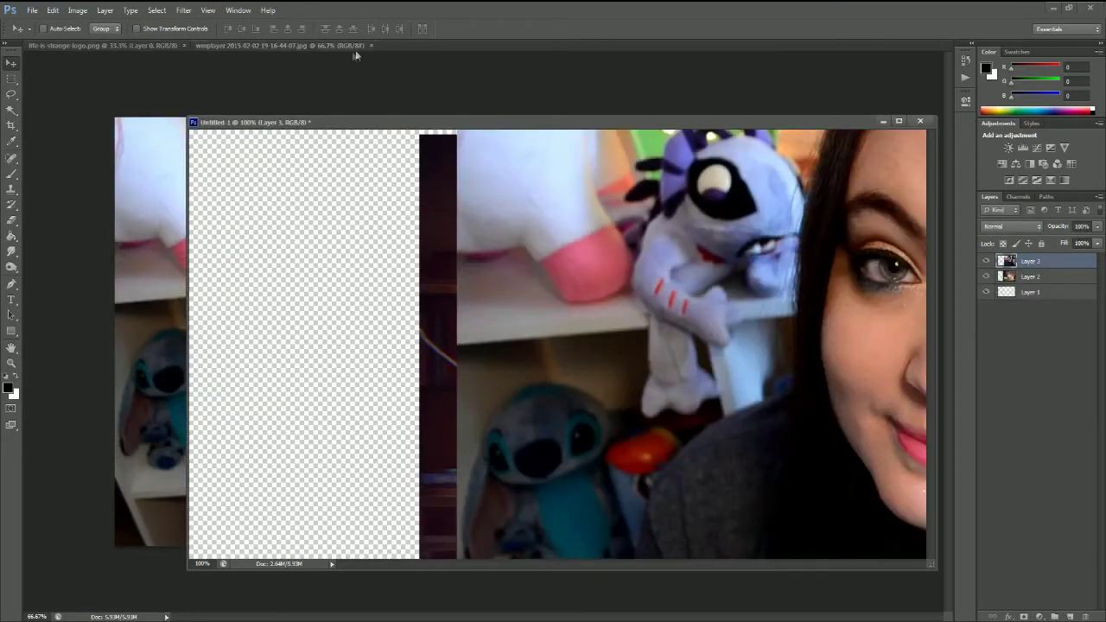
left_click(371, 45)
left_click_drag(131, 339, 477, 300)
left_click(184, 46)
Hide the logo layer (Layer 4) and select the face photo layer
left_click_drag(205, 125, 51, 43)
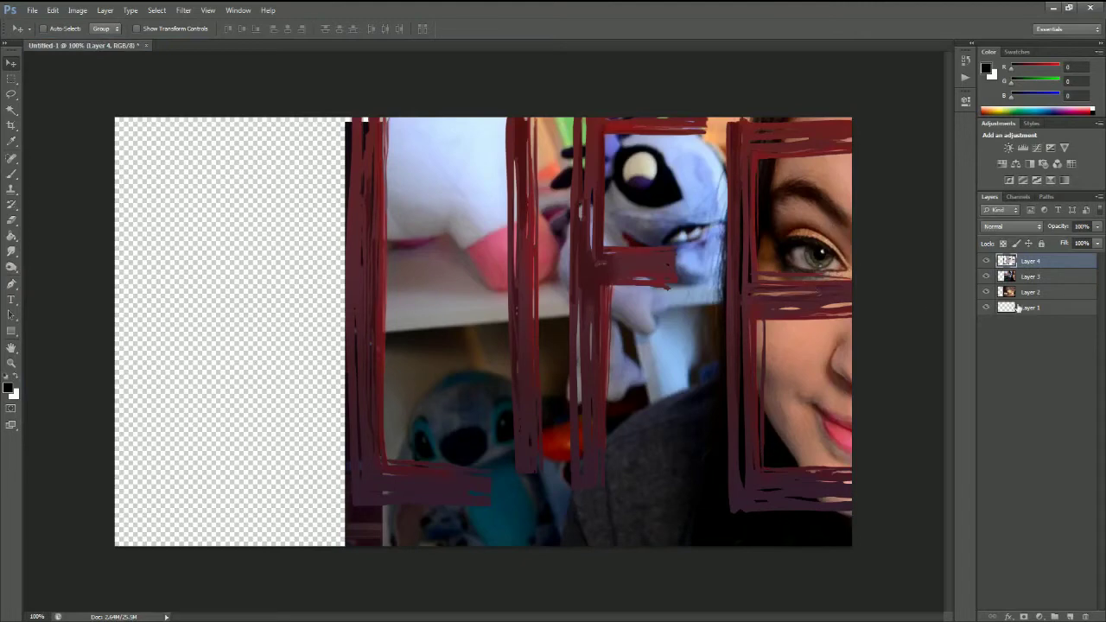
left_click(985, 261)
left_click(1030, 276)
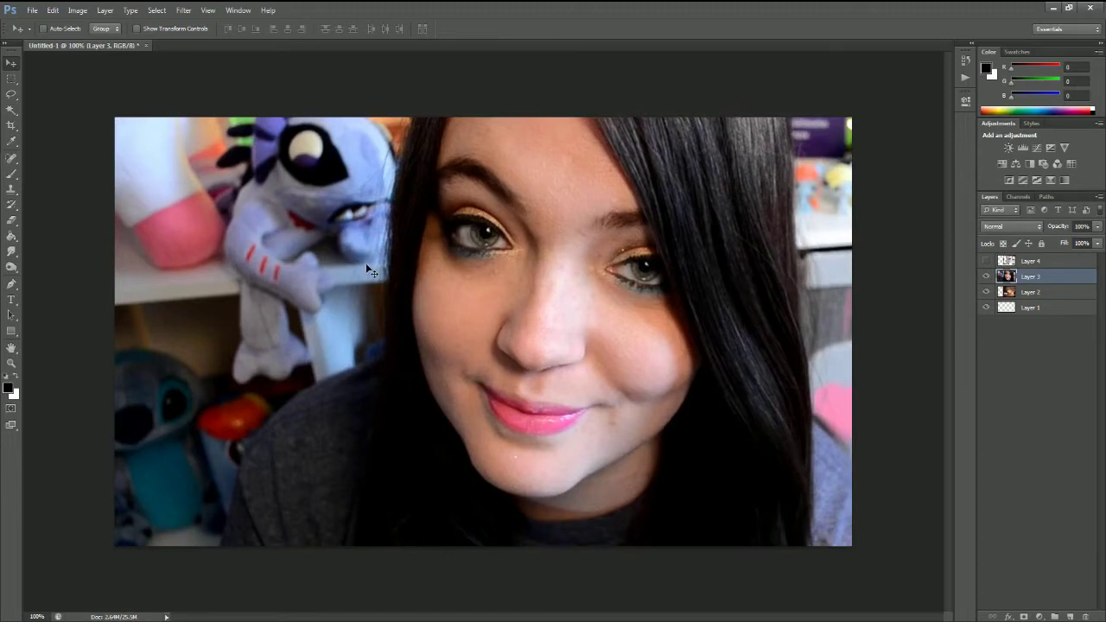
Scale Layer 3's face photo down to about 69% and move it left, then view at 100%
key("ctrl+minus")
key("ctrl+minus")
key("ctrl+minus")
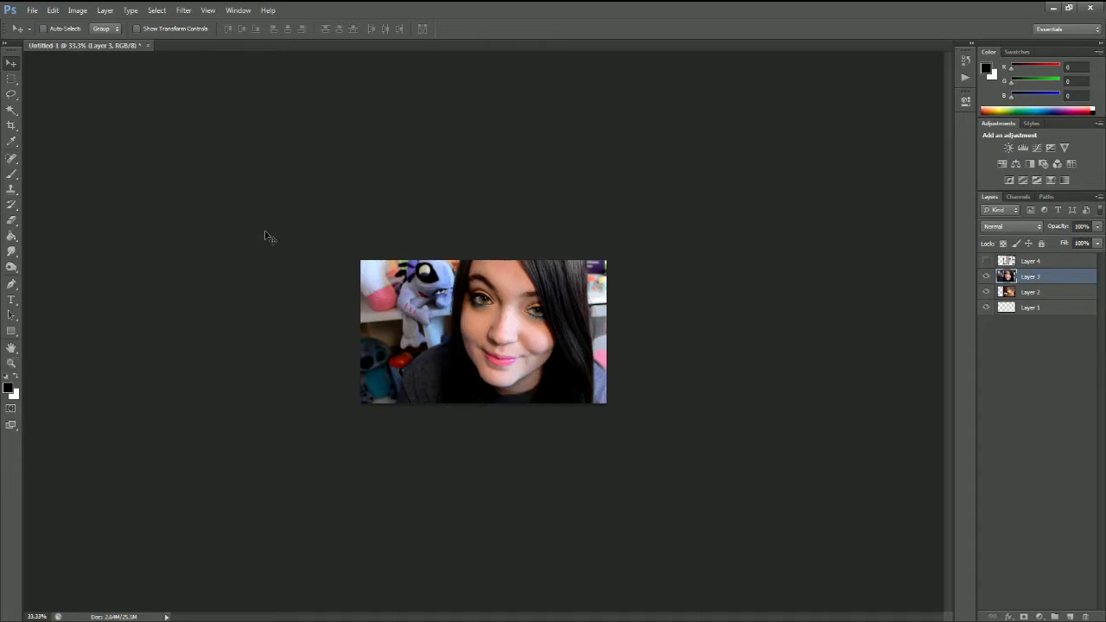
key("ctrl+t")
left_click(52, 9)
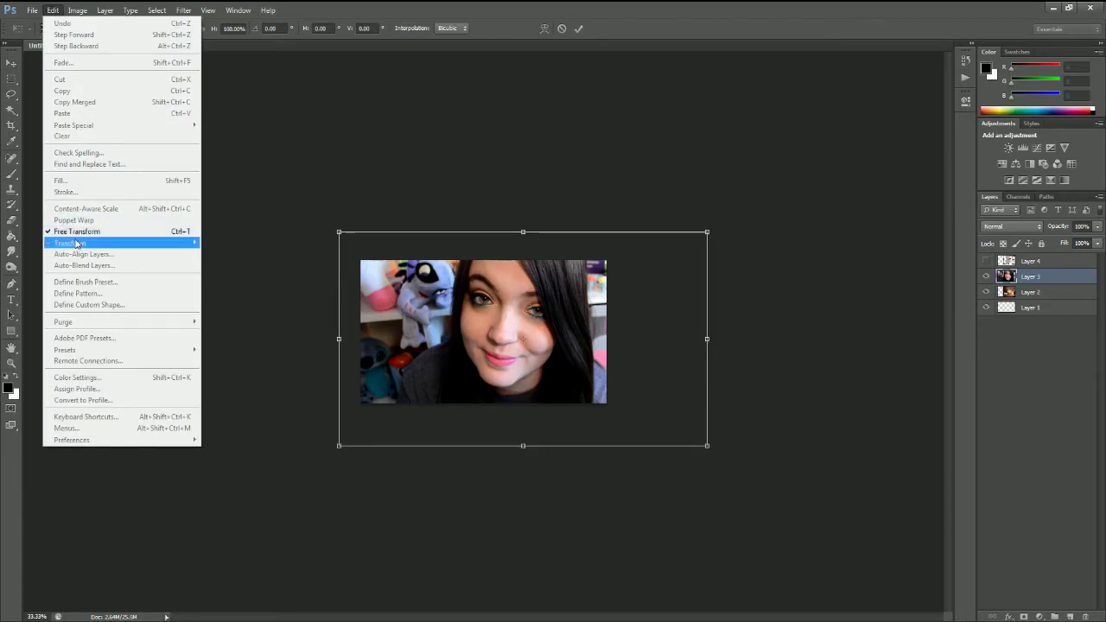
mouse_move(76, 243)
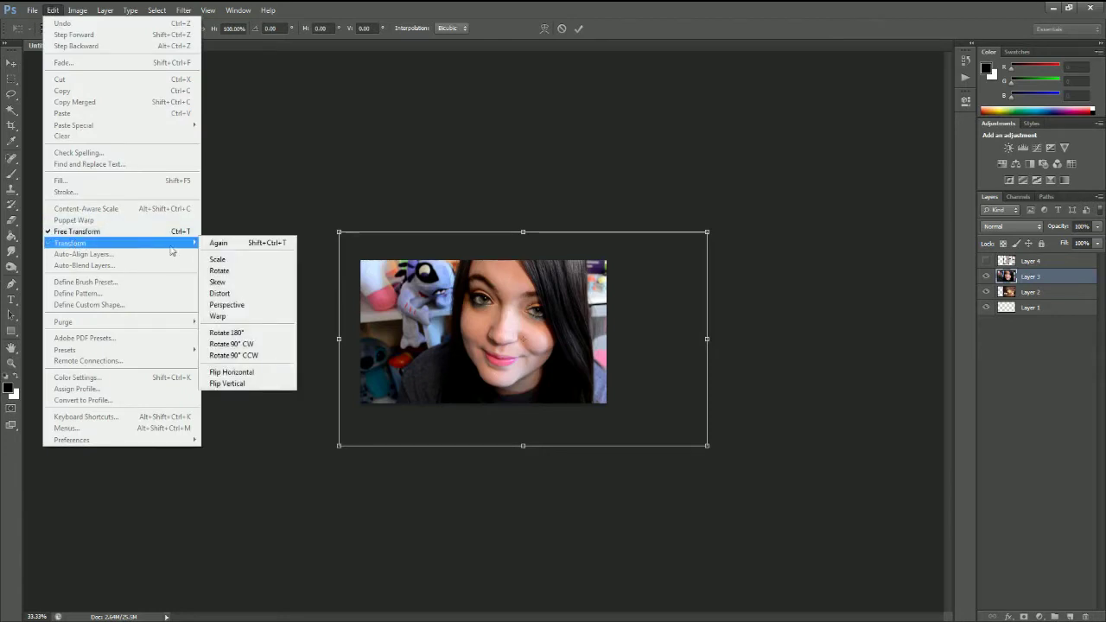
left_click(327, 167)
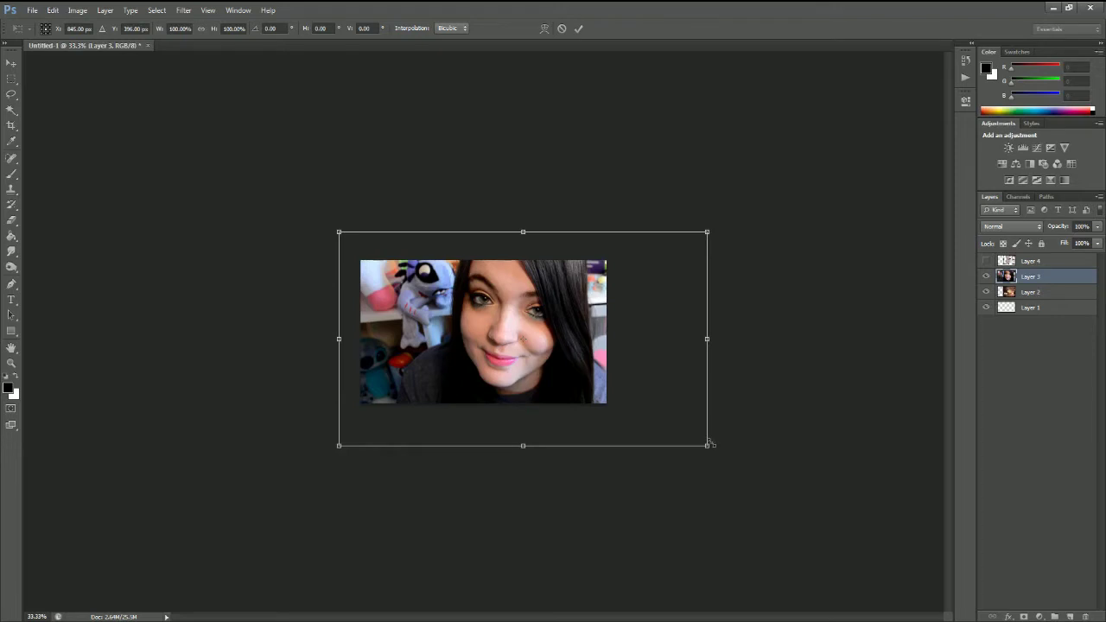
left_click_drag(707, 442, 627, 313)
left_click_drag(563, 297, 550, 327)
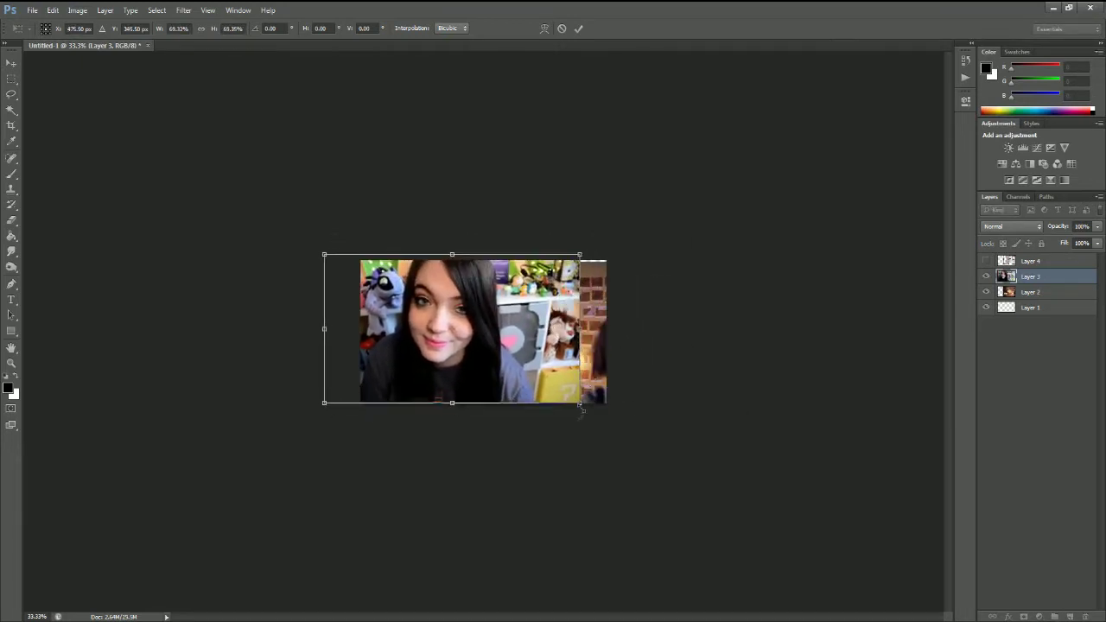
key("Return")
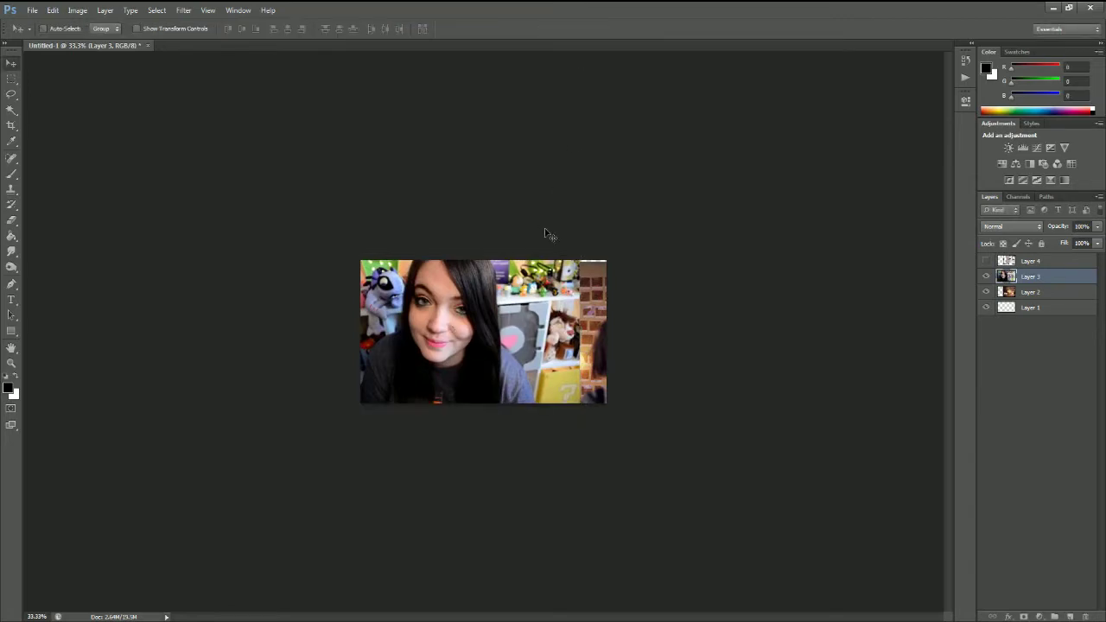
key("ctrl+1")
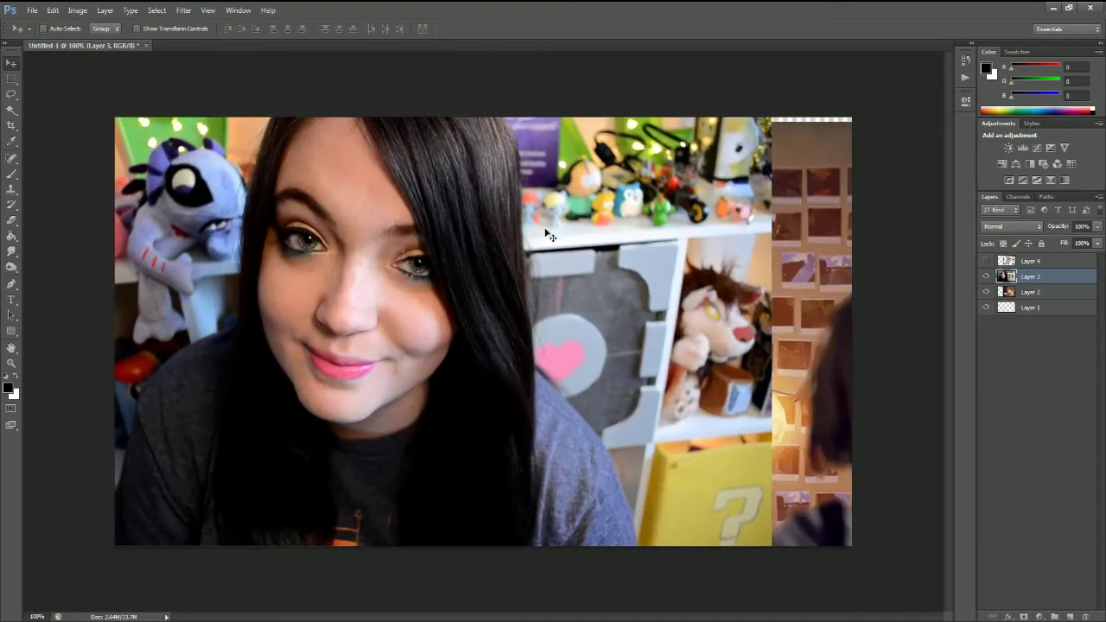
Slide the face photo further left with small nudges, then add a layer mask to Layer 3
left_click_drag(330, 253, 221, 270)
key("Right")
key("Right")
key("Right")
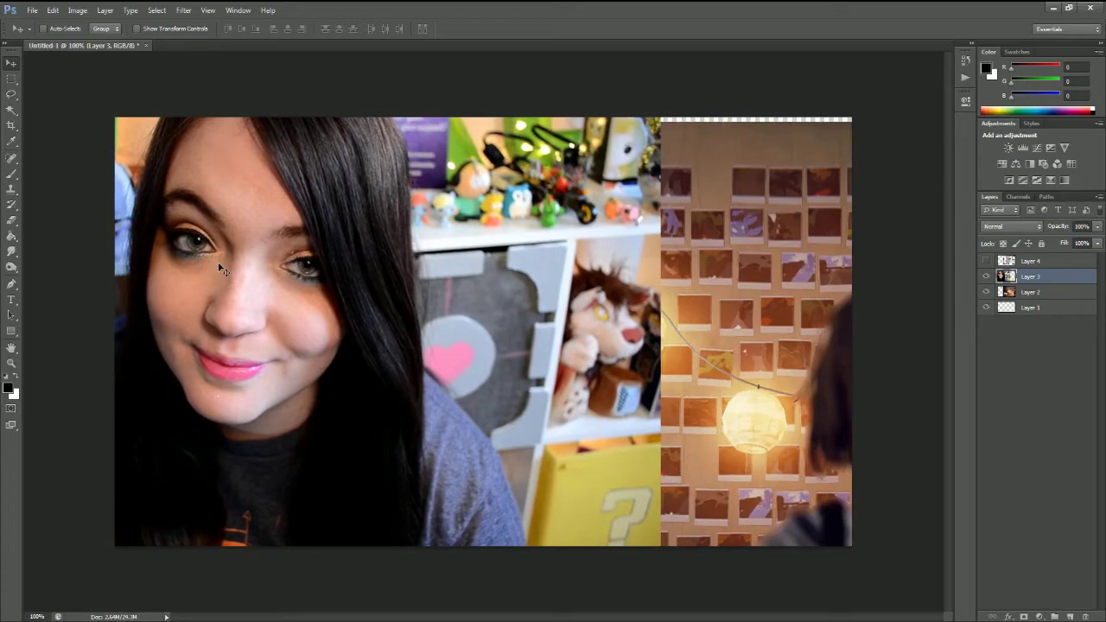
key("Left")
left_click_drag(220, 269, 267, 331)
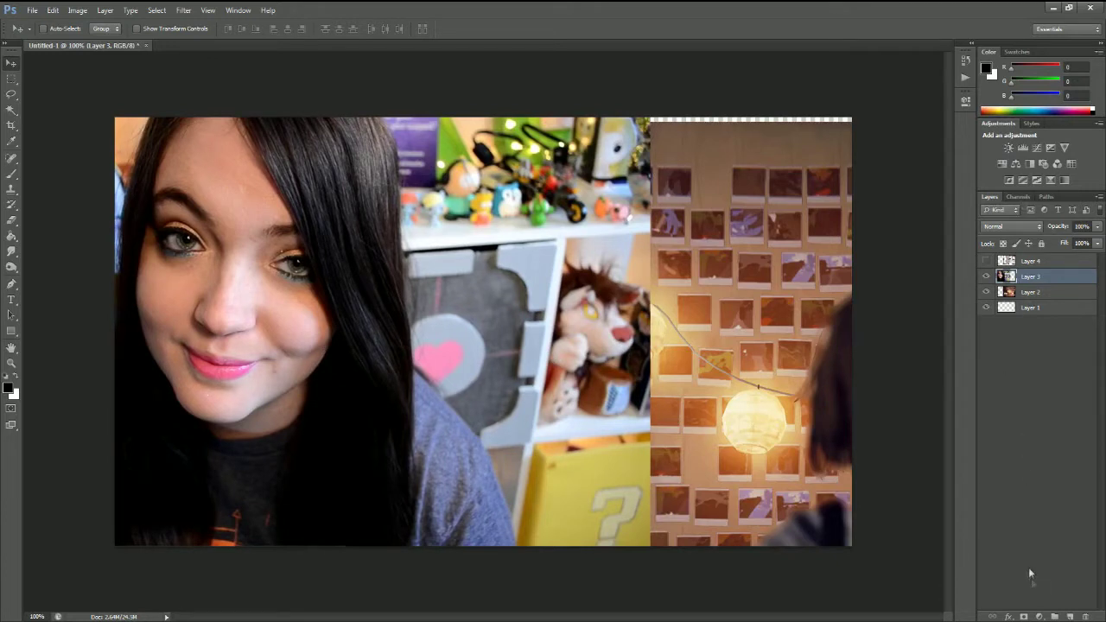
left_click(1023, 616)
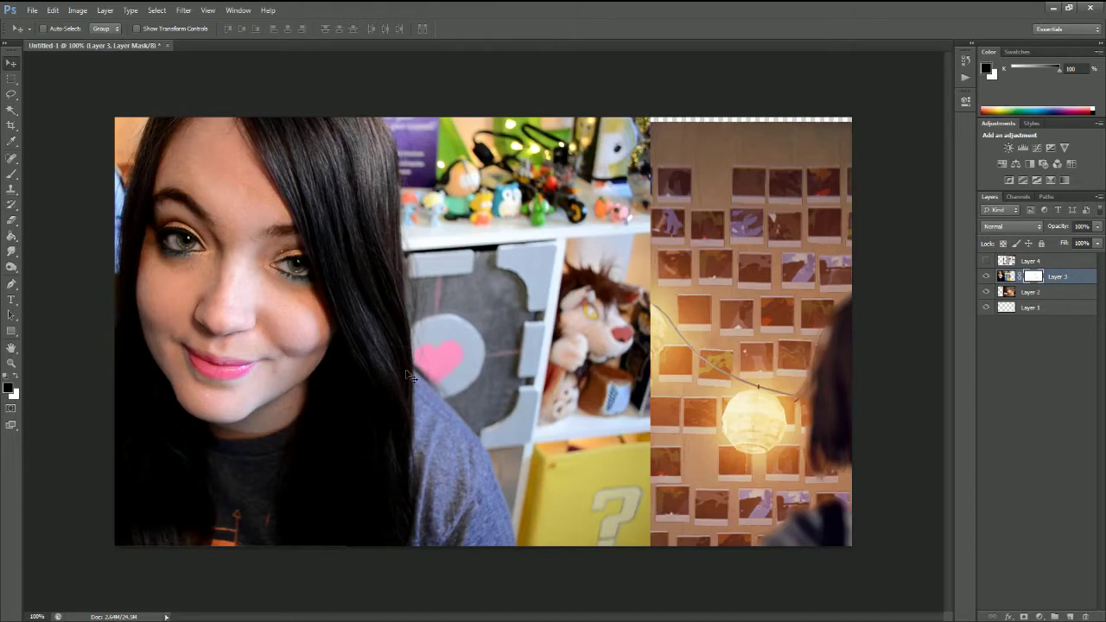
Brush black over the toy shelf on Layer 3's mask, resizing the brush to ~107 px, then 87 px and softer
key("b")
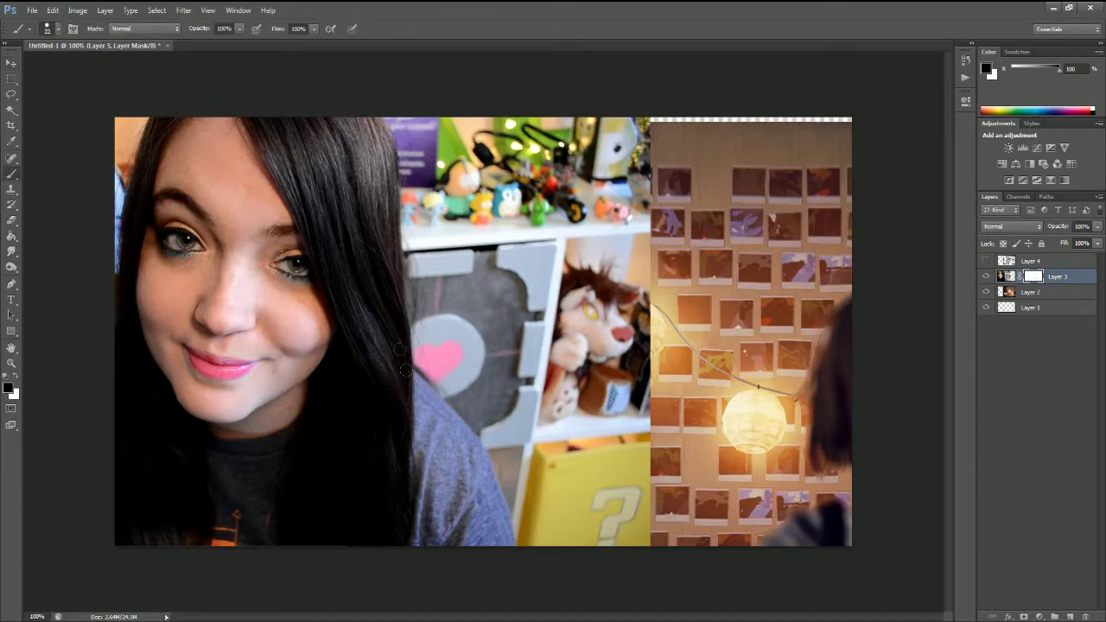
mouse_move(466, 266)
left_mouse_down()
mouse_move(490, 237)
mouse_move(591, 275)
mouse_move(507, 234)
left_mouse_up()
right_click(532, 283)
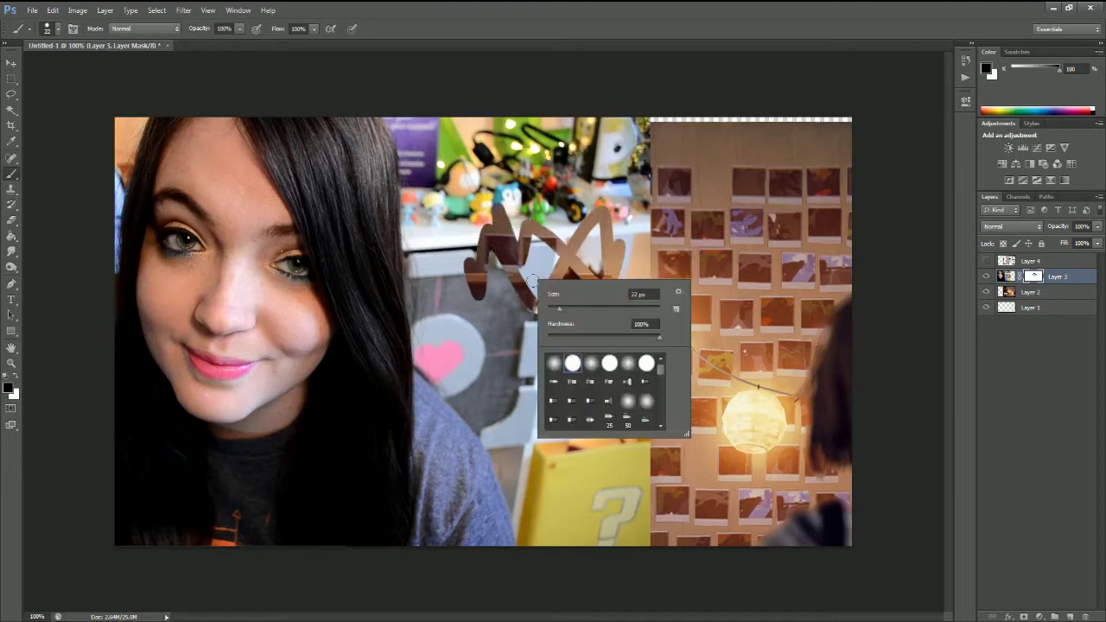
left_click_drag(566, 310, 595, 309)
right_click(581, 244)
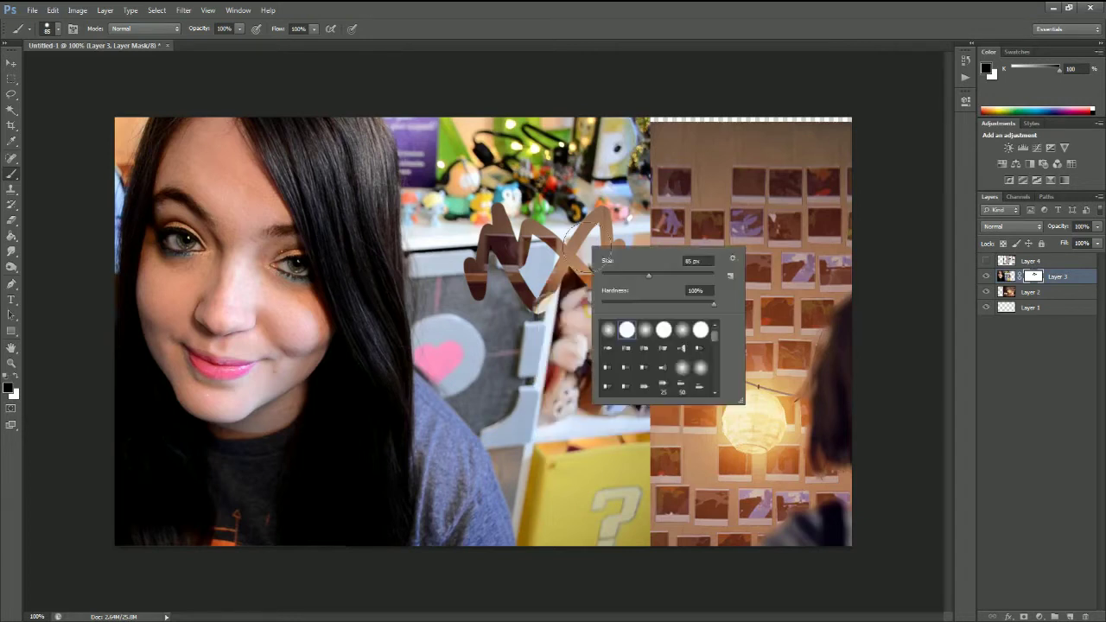
left_click_drag(649, 277, 665, 280)
key("Return")
mouse_move(562, 216)
left_mouse_down()
mouse_move(596, 147)
mouse_move(631, 199)
mouse_move(656, 173)
mouse_move(471, 95)
mouse_move(553, 415)
mouse_move(639, 311)
mouse_move(562, 320)
left_mouse_up()
right_click(601, 281)
left_click_drag(680, 307, 663, 313)
left_click_drag(726, 338, 711, 343)
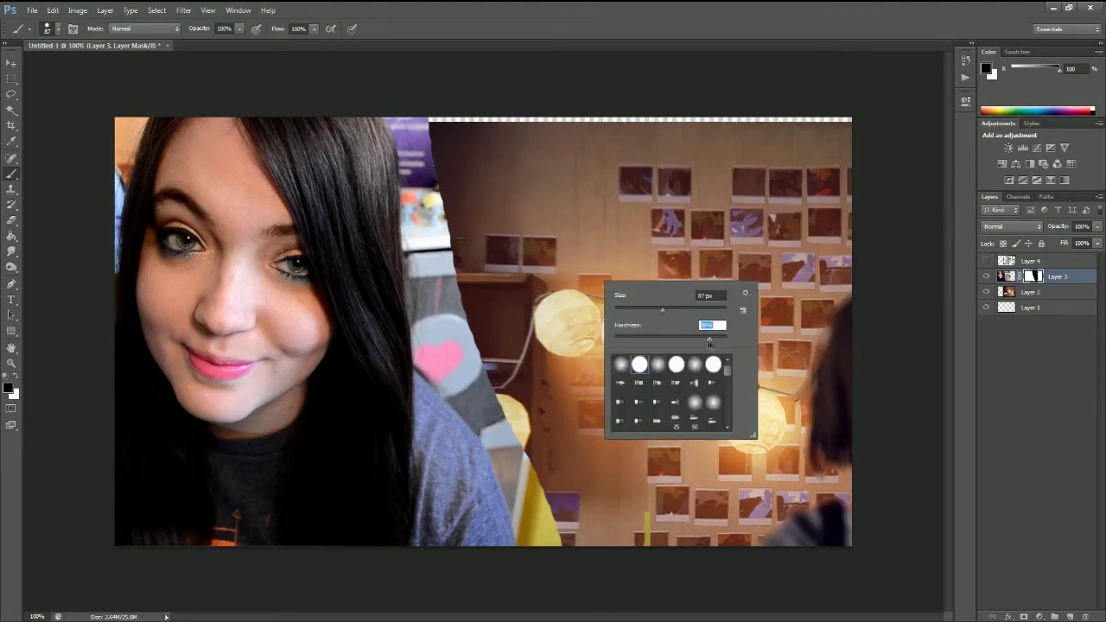
Mask out the toy shelf, pink heart, grey toy and yellow cable along the photo's edge
key("Return")
mouse_move(466, 257)
left_mouse_down()
mouse_move(449, 101)
mouse_move(413, 106)
mouse_move(400, 91)
left_mouse_up()
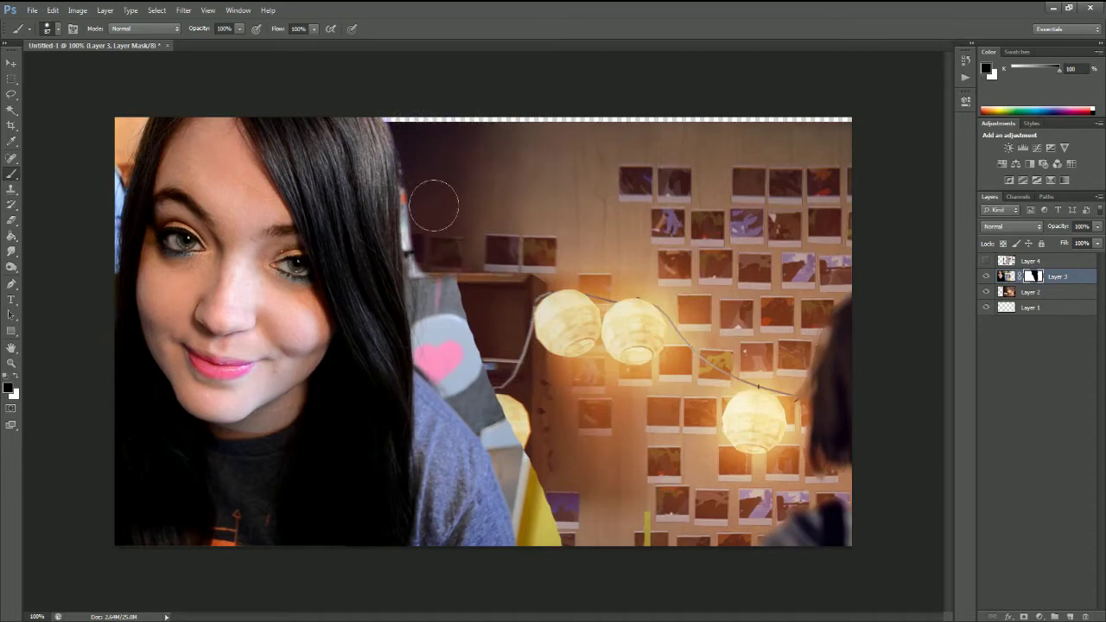
key("bracketright")
key("bracketright")
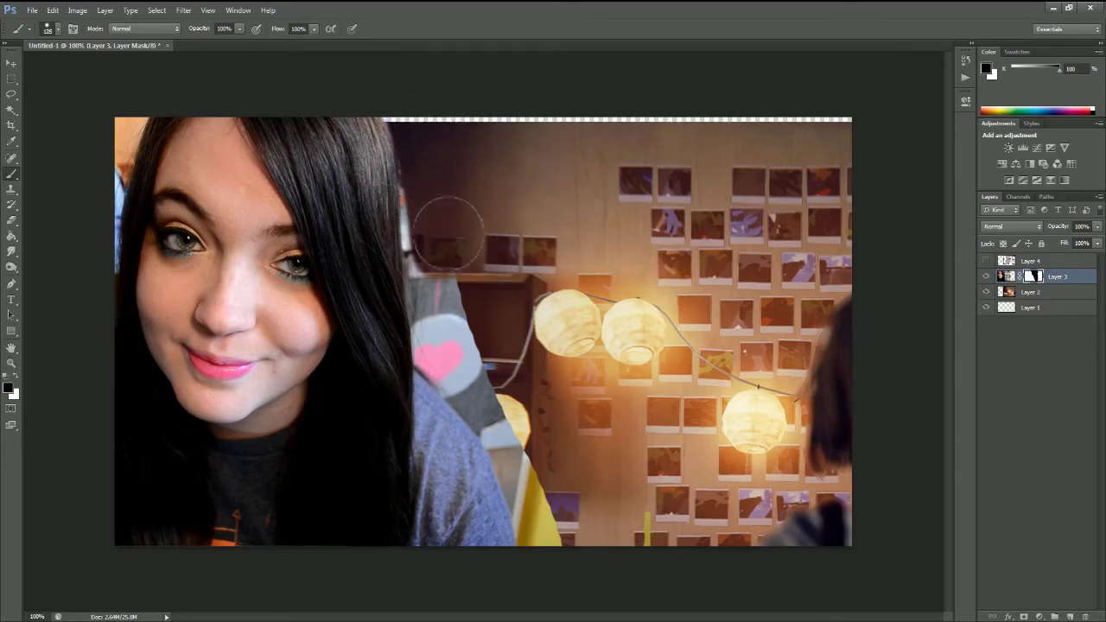
left_click_drag(440, 210, 444, 308)
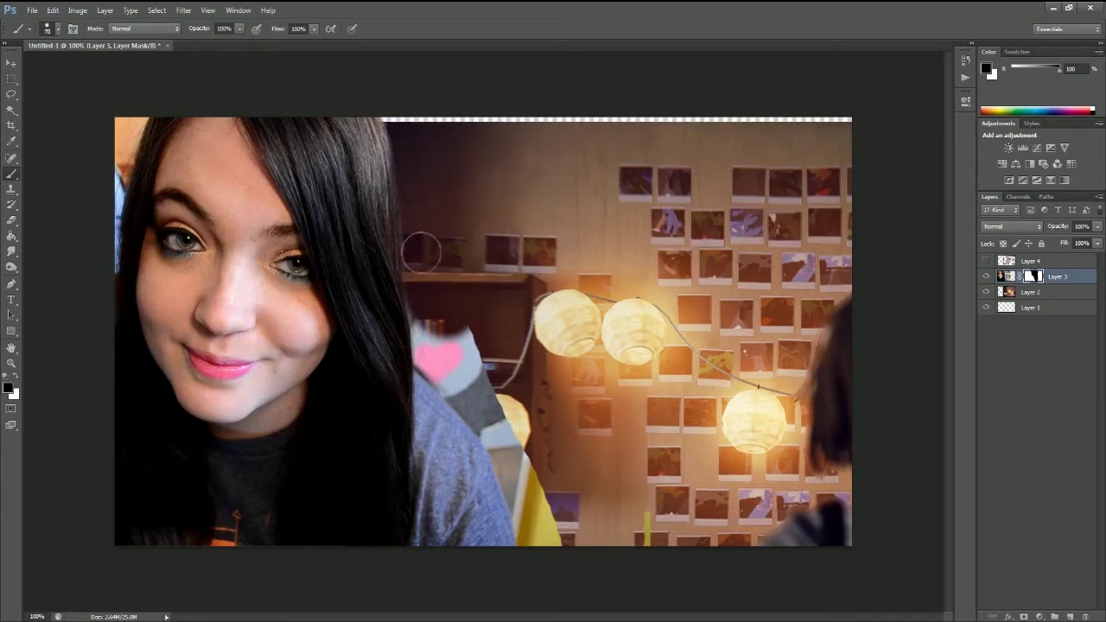
mouse_move(428, 321)
left_mouse_down()
mouse_move(477, 390)
mouse_move(466, 361)
mouse_move(546, 573)
left_mouse_up()
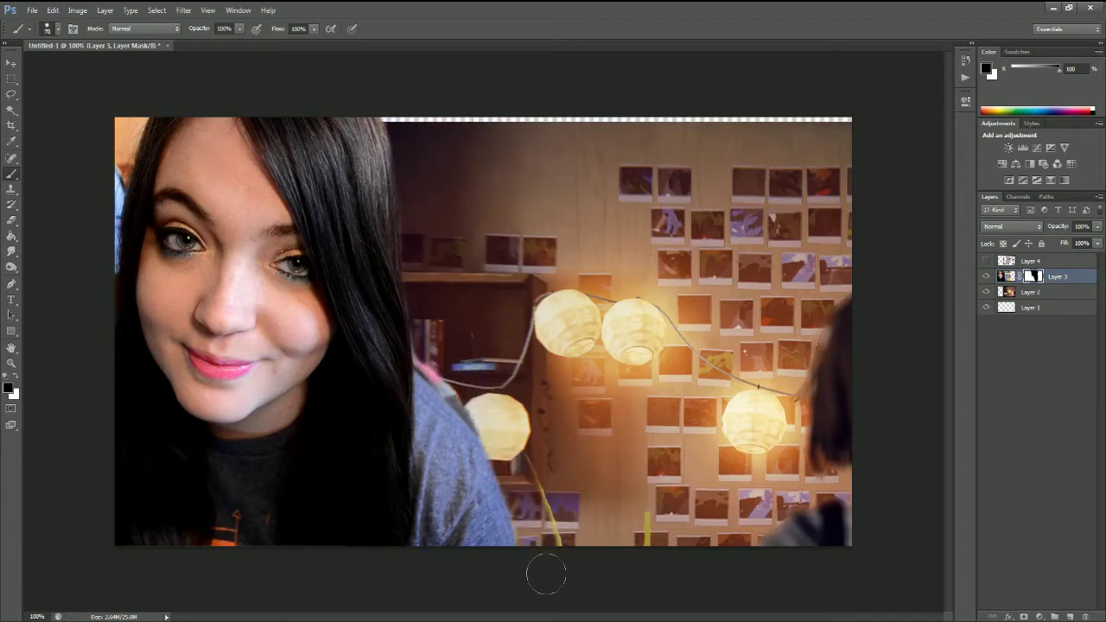
mouse_move(428, 339)
left_mouse_down()
mouse_move(463, 390)
mouse_move(423, 356)
mouse_move(501, 410)
mouse_move(569, 553)
left_mouse_up()
left_click_drag(671, 544, 654, 562)
left_click_drag(554, 452, 488, 577)
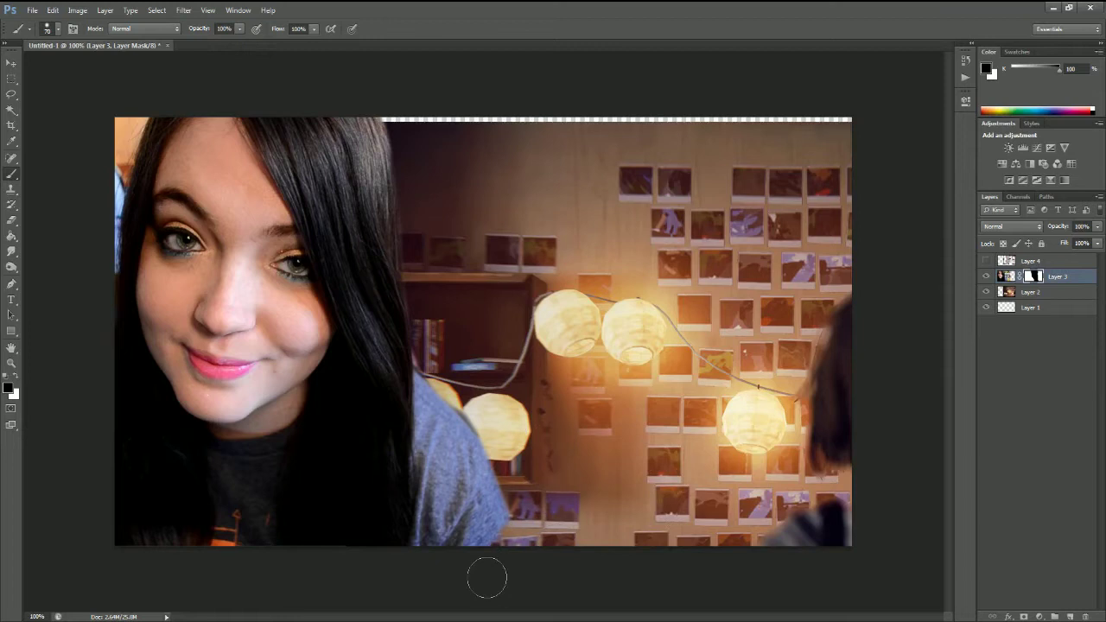
Refine the mask around the bookshelf and the image's top-left corner, swapping black and white
key("x")
left_click(16, 379)
left_click(15, 378)
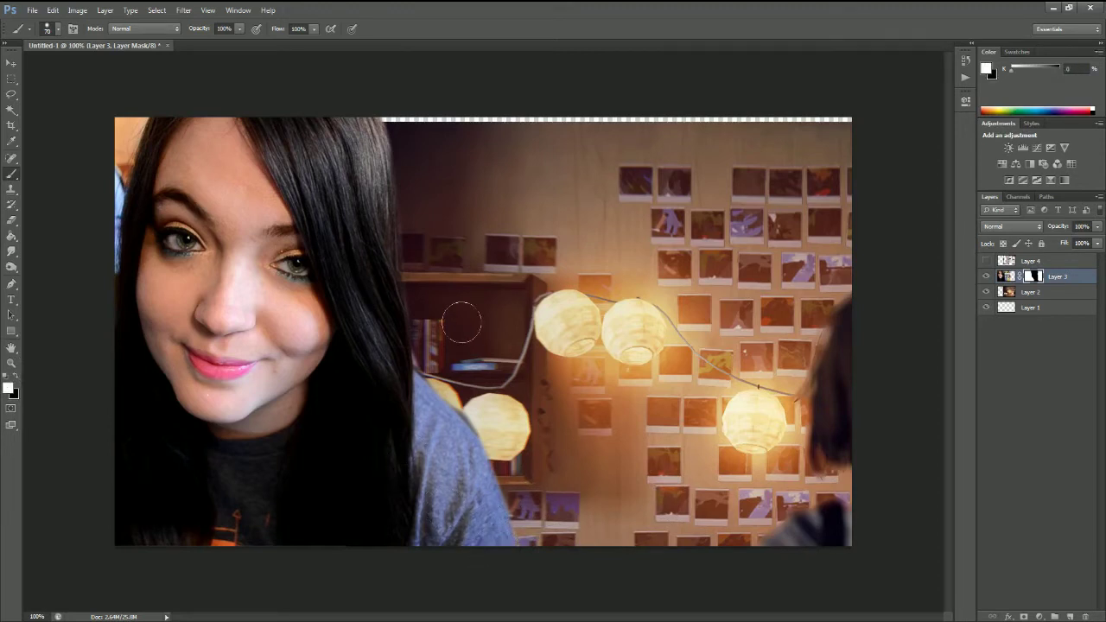
mouse_move(454, 371)
left_mouse_down()
mouse_move(502, 436)
mouse_move(451, 346)
mouse_move(432, 350)
mouse_move(436, 358)
left_mouse_up()
key("ctrl+z")
key("x")
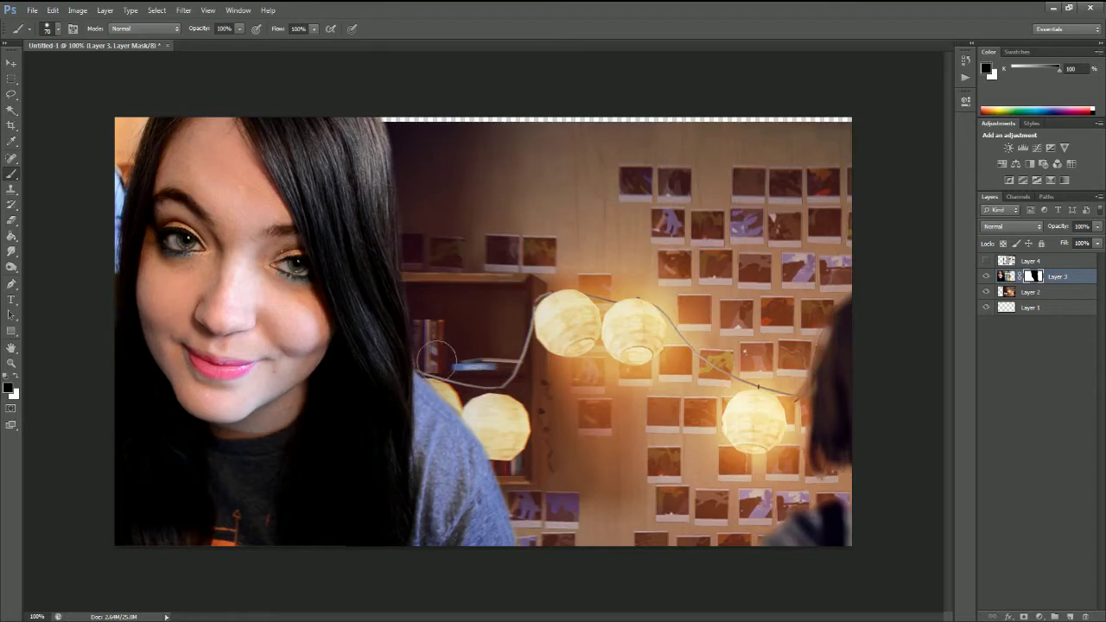
mouse_move(112, 74)
left_mouse_down()
mouse_move(110, 137)
mouse_move(128, 104)
mouse_move(91, 319)
left_mouse_up()
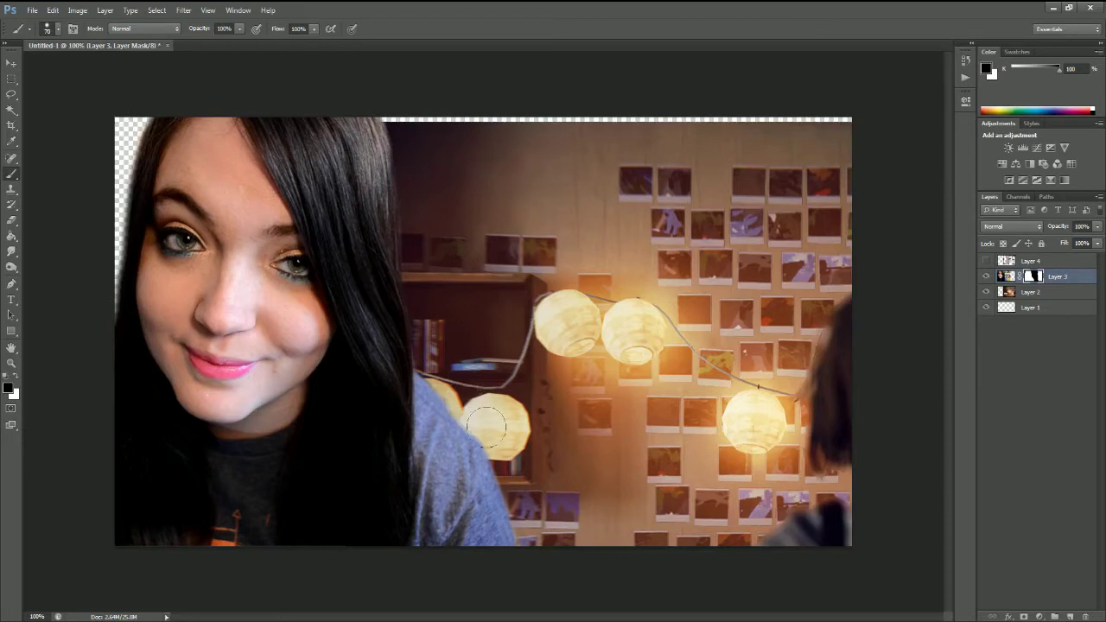
Hide the face photo layer so only the lantern screenshot shows
key("x")
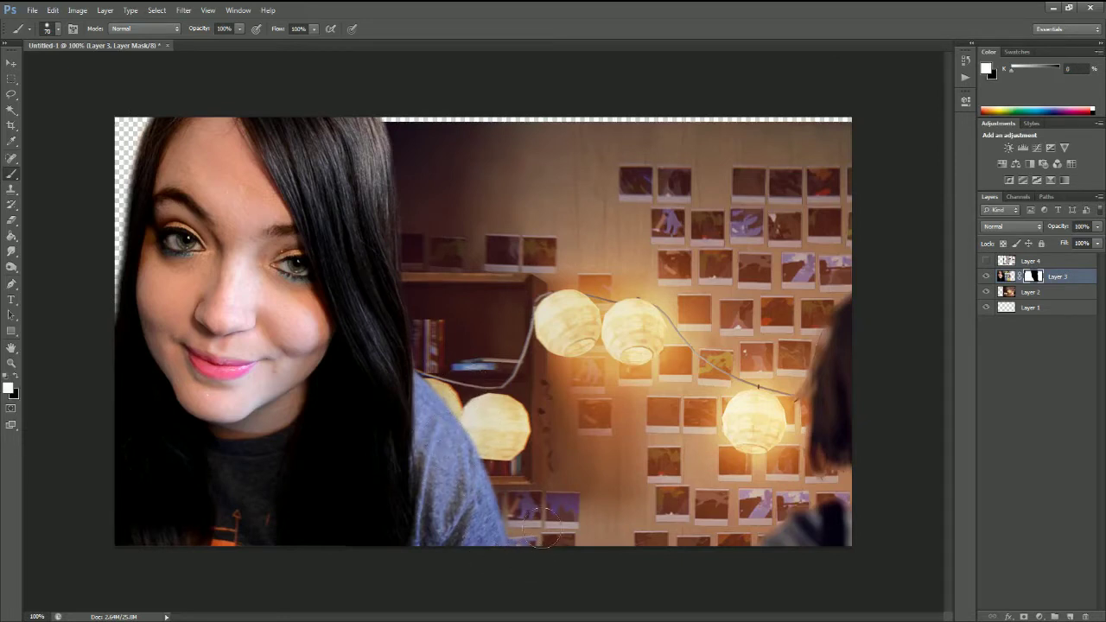
key("x")
left_click(986, 277)
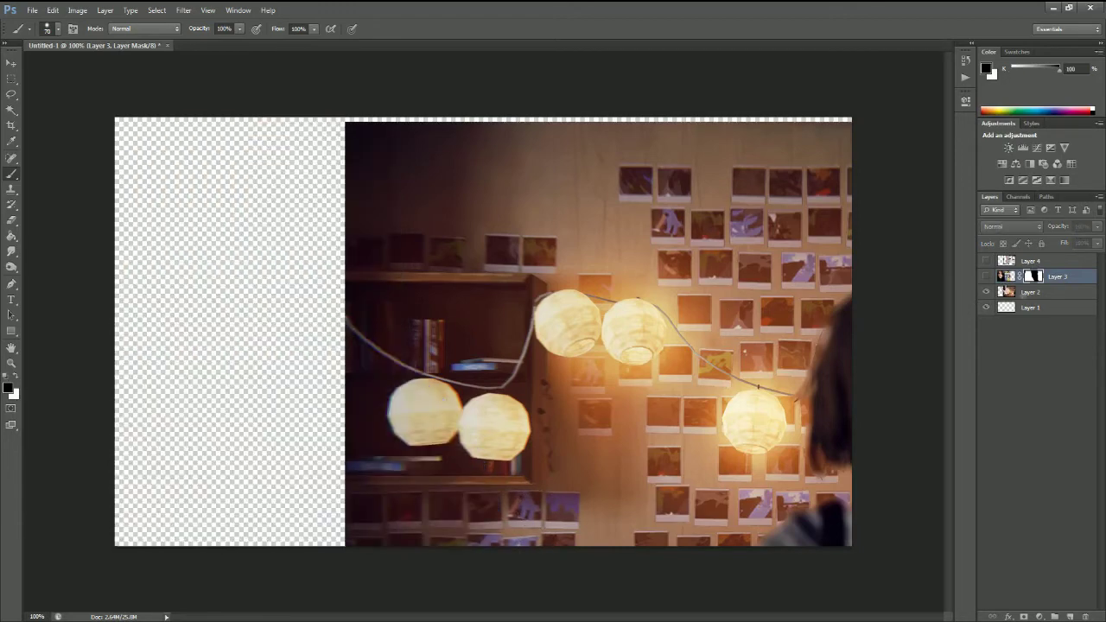
Scale Layer 2's screenshot down to about 71%, reposition it, and show the face photo again
left_click(1030, 292)
key("v")
left_click_drag(657, 343, 420, 297)
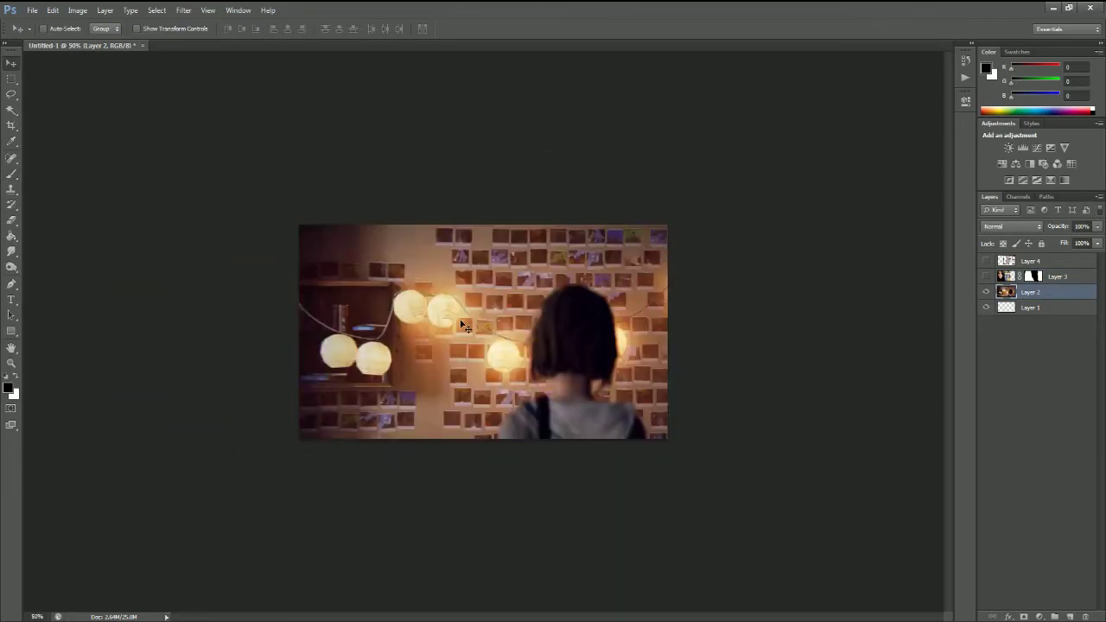
key("ctrl+t")
left_click_drag(299, 205, 358, 239)
left_click_drag(452, 290, 383, 263)
left_click_drag(781, 500, 686, 444)
left_click_drag(591, 370, 599, 371)
key("Return")
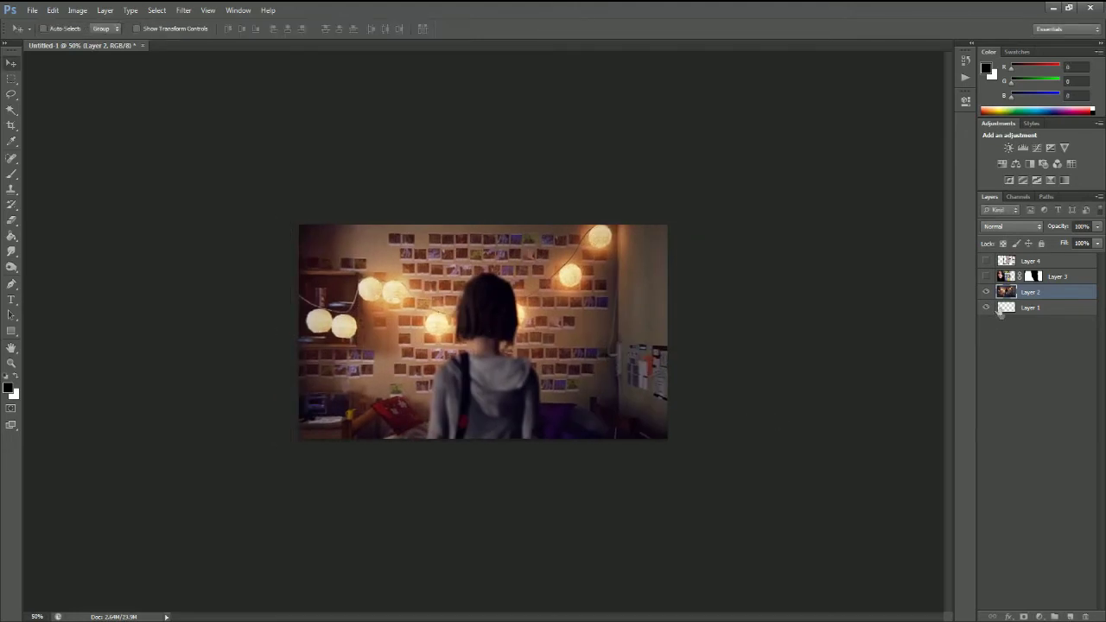
left_click(987, 276)
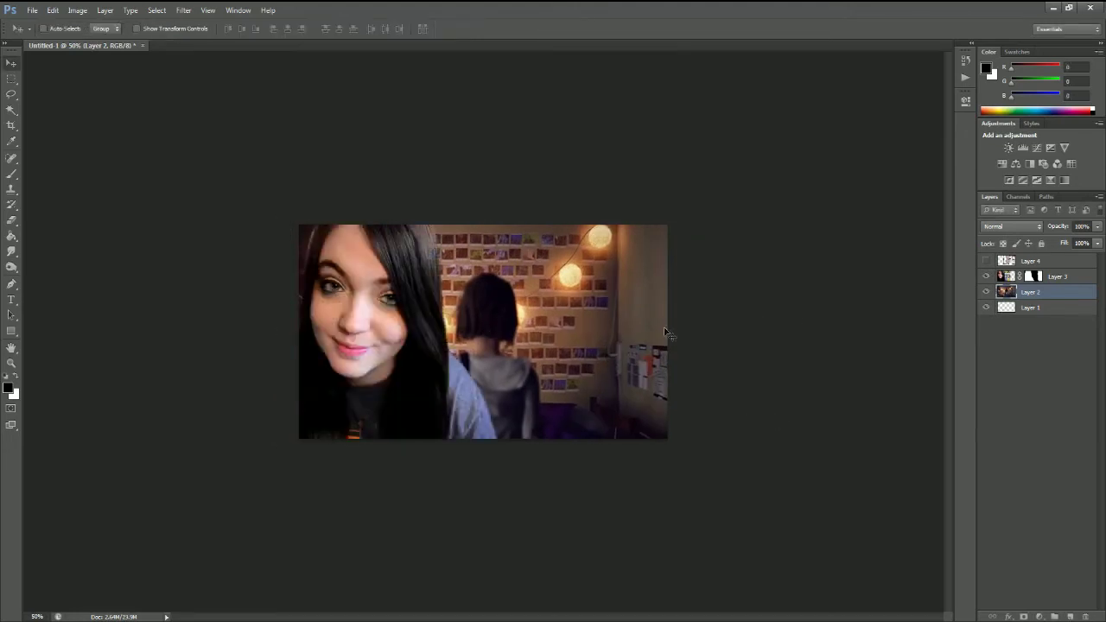
key("ctrl+1")
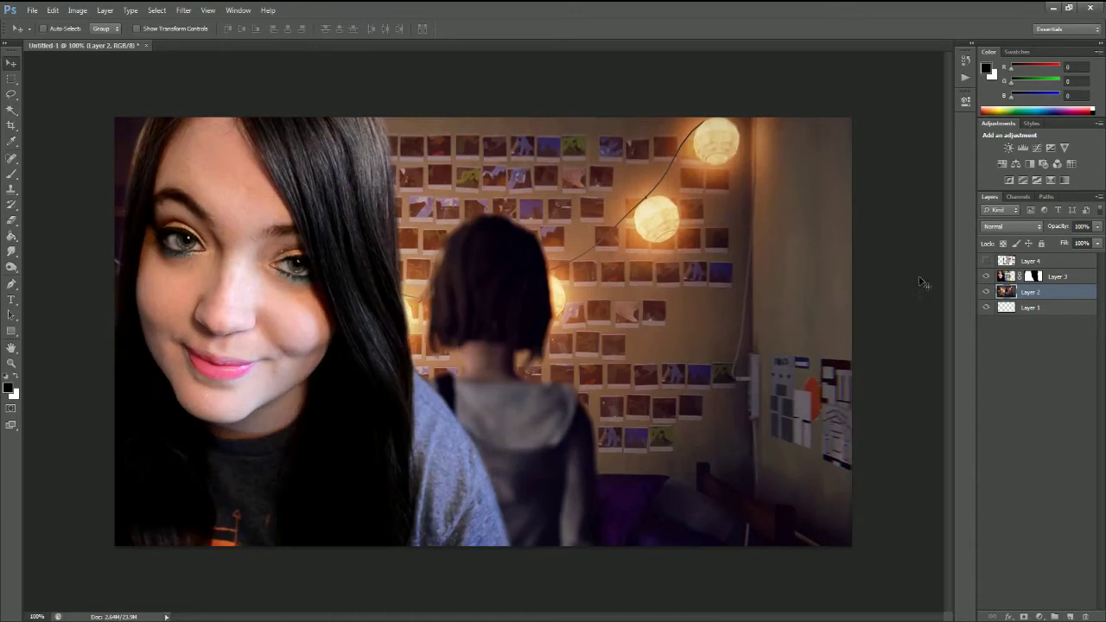
Select Layer 3's mask with the Brush active and bring up the fx effects list
left_click(1036, 276)
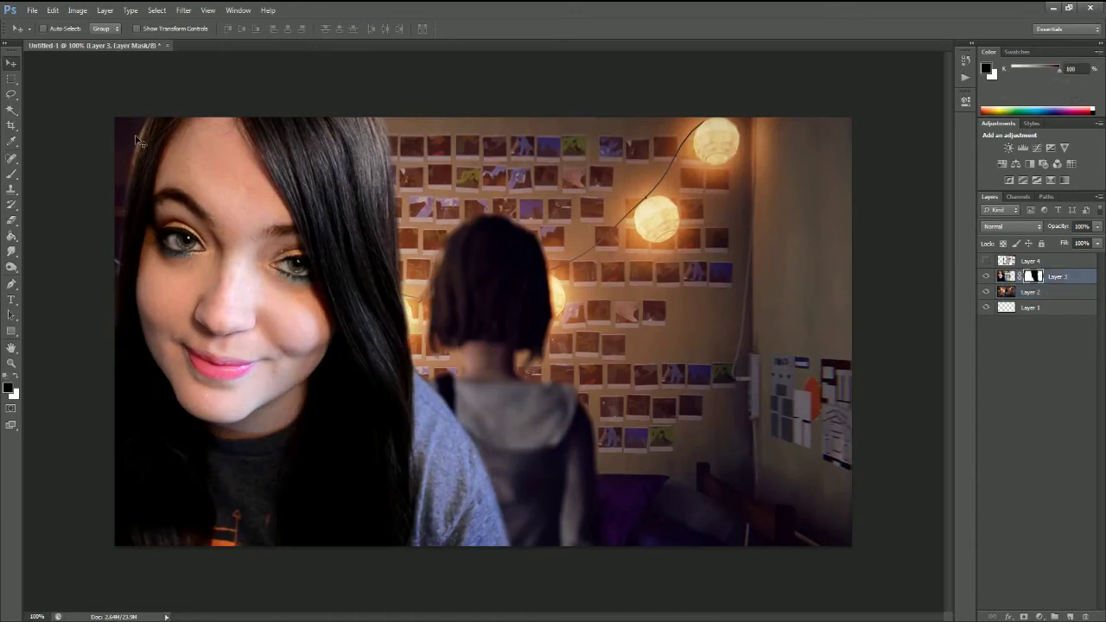
key("b")
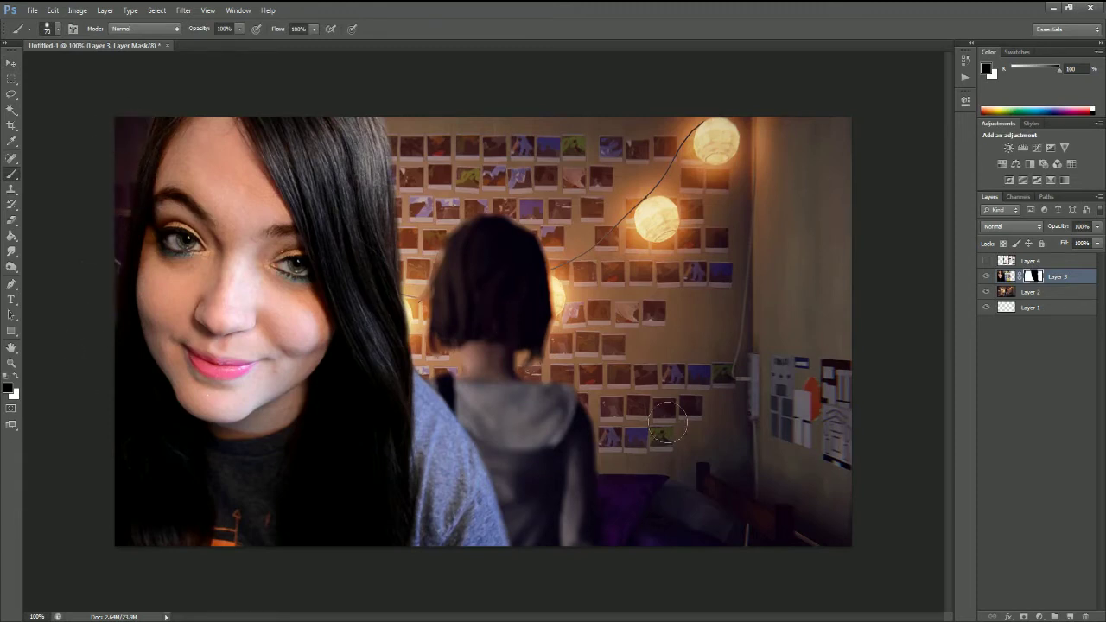
left_click(1010, 615)
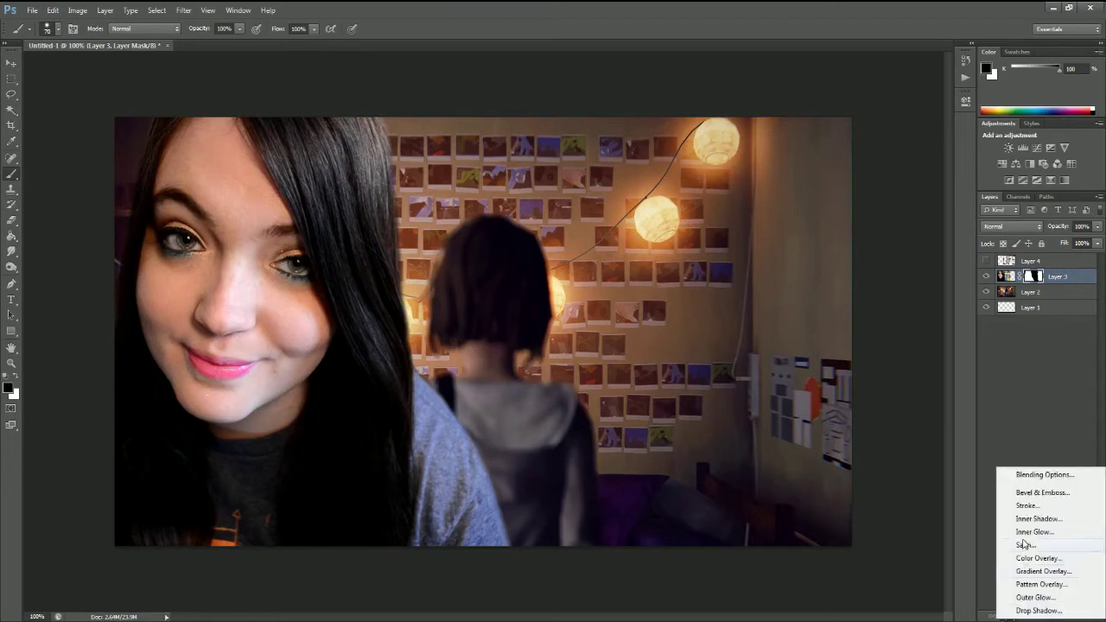
Add a Normal-mode Outer Glow to the face photo with 35% opacity and 13% spread
left_click(1034, 598)
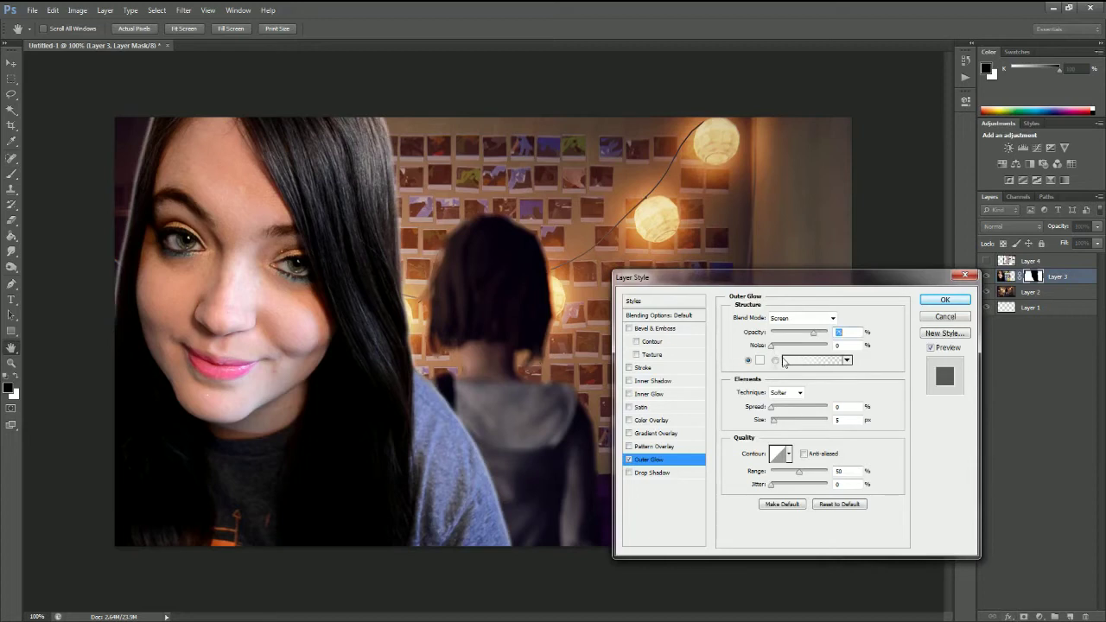
left_click_drag(778, 424, 785, 423)
left_click(784, 408)
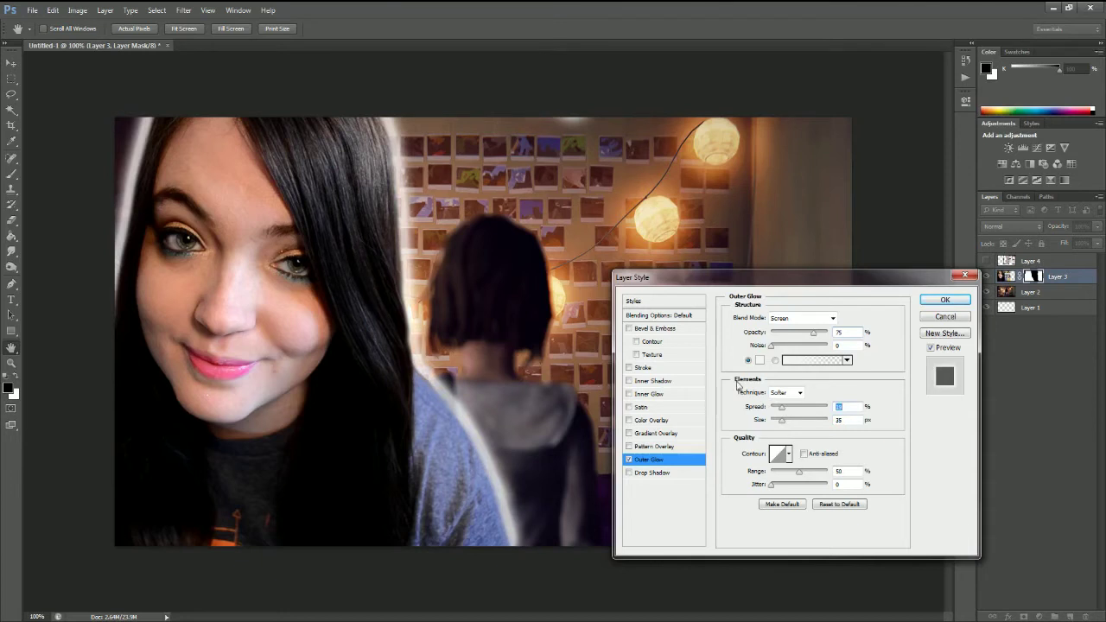
left_click_drag(805, 336, 798, 336)
left_click(802, 318)
left_click(782, 322)
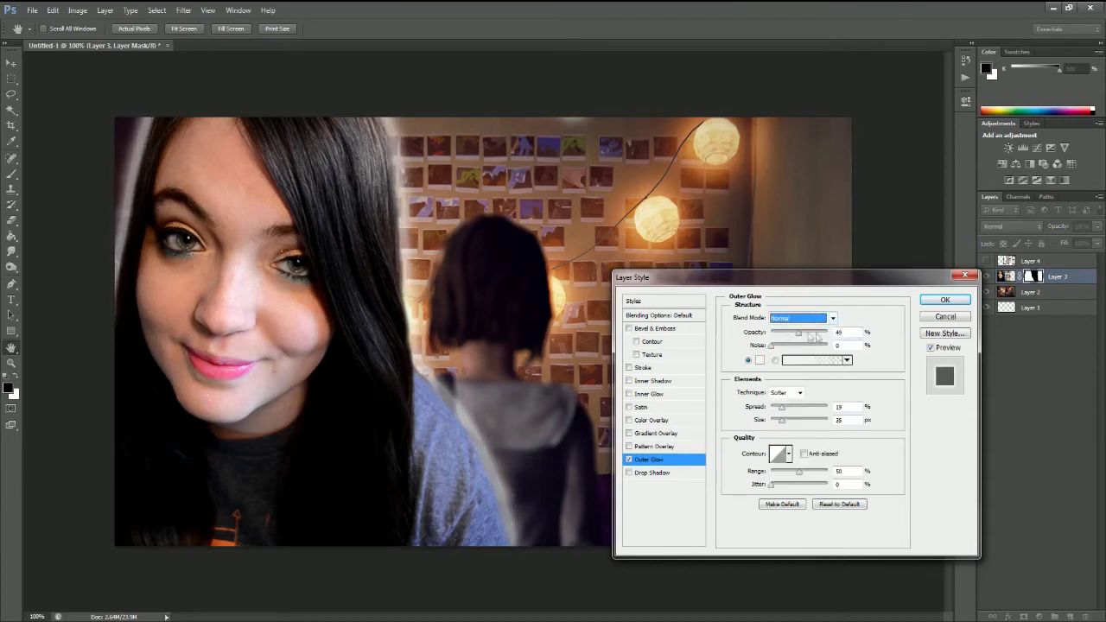
left_click(796, 334)
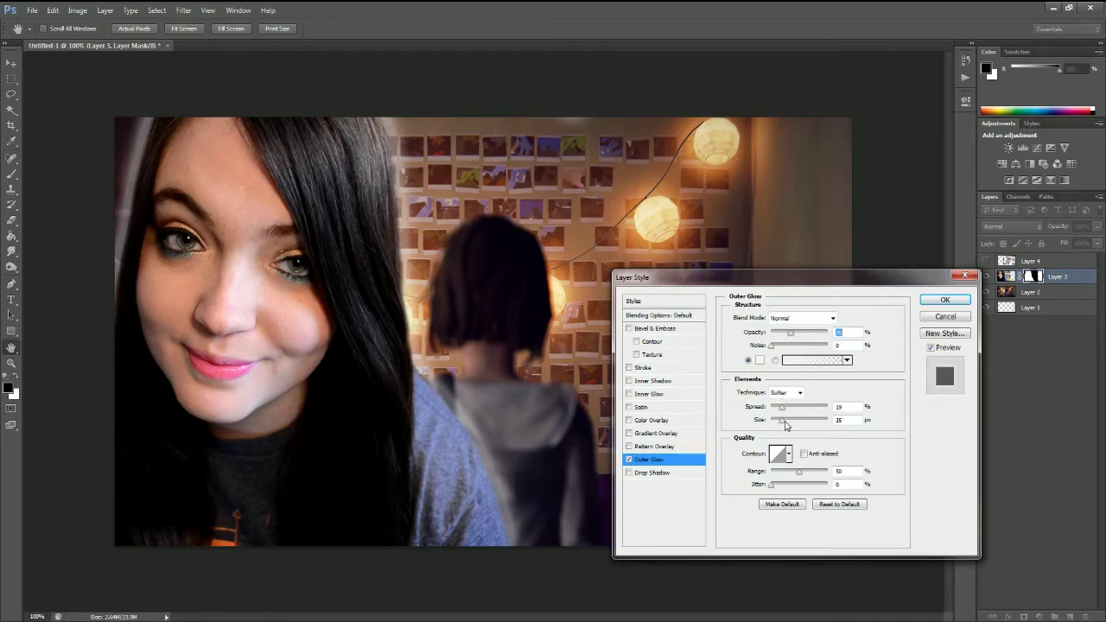
mouse_move(783, 423)
left_mouse_down()
mouse_move(770, 410)
mouse_move(778, 423)
left_mouse_up()
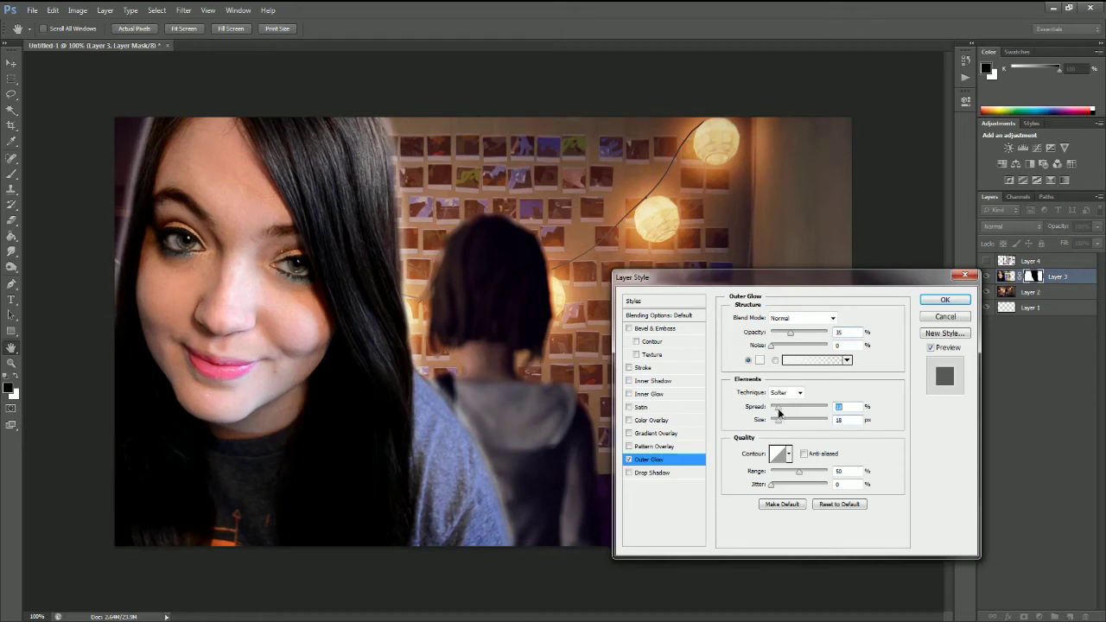
left_click_drag(778, 408, 790, 410)
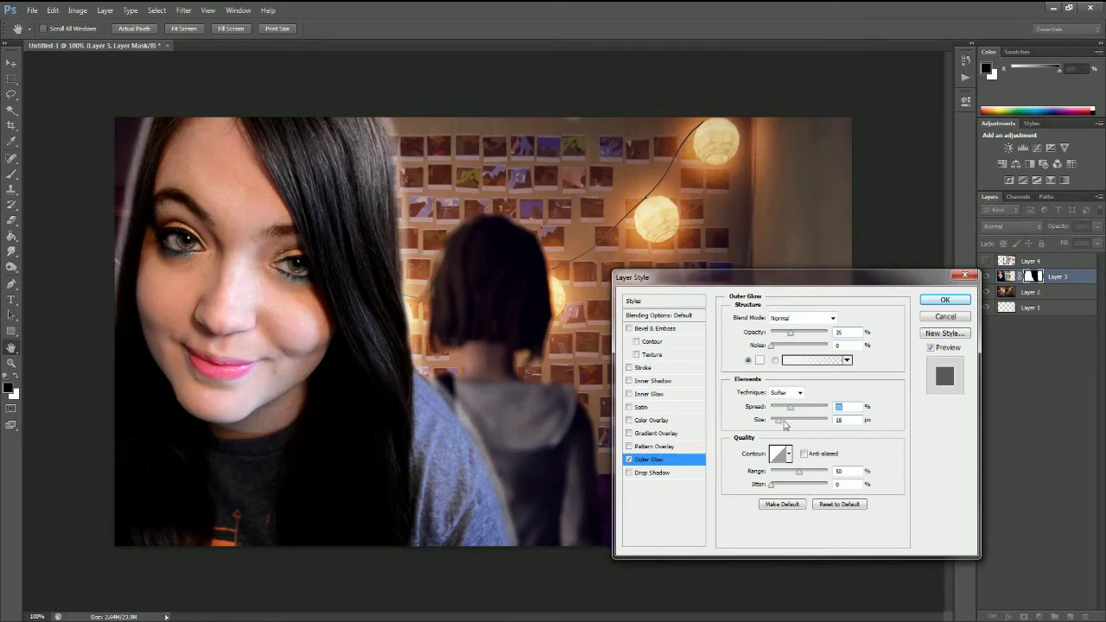
mouse_move(802, 417)
left_mouse_down()
mouse_move(780, 424)
mouse_move(782, 411)
left_mouse_up()
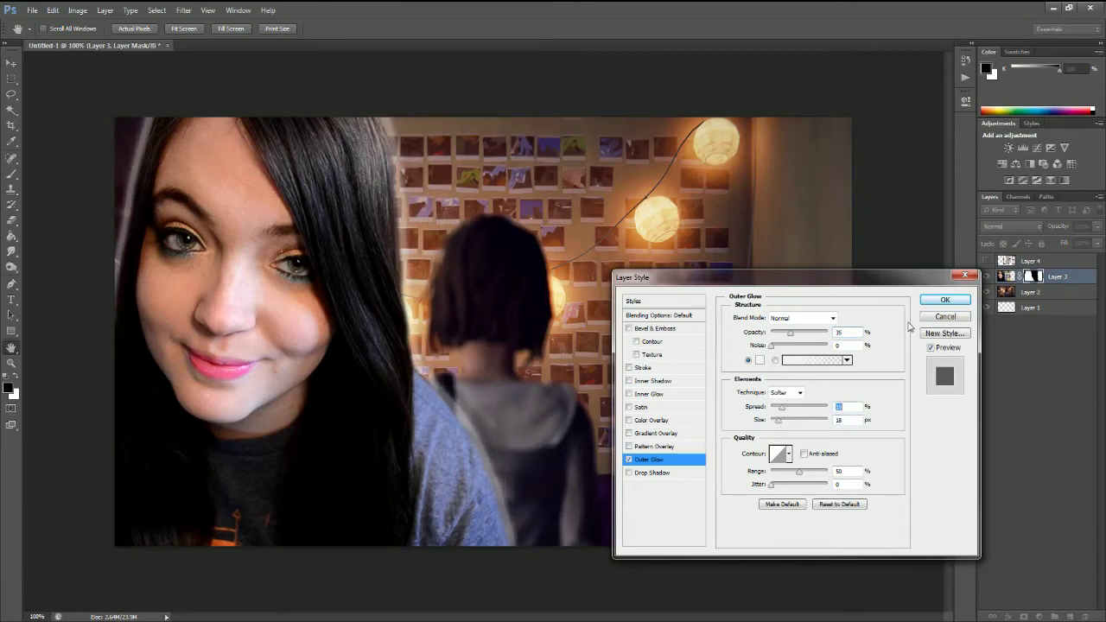
left_click(946, 299)
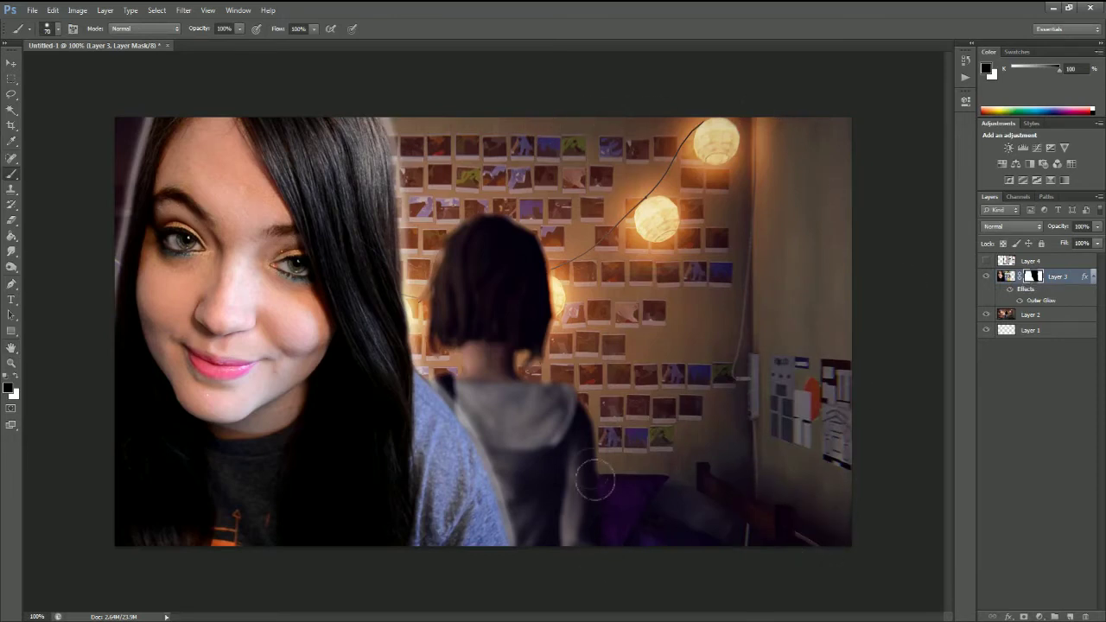
Reopen the Outer Glow settings and widen the glow size to 40 px
left_click(1005, 616)
left_click(1037, 587)
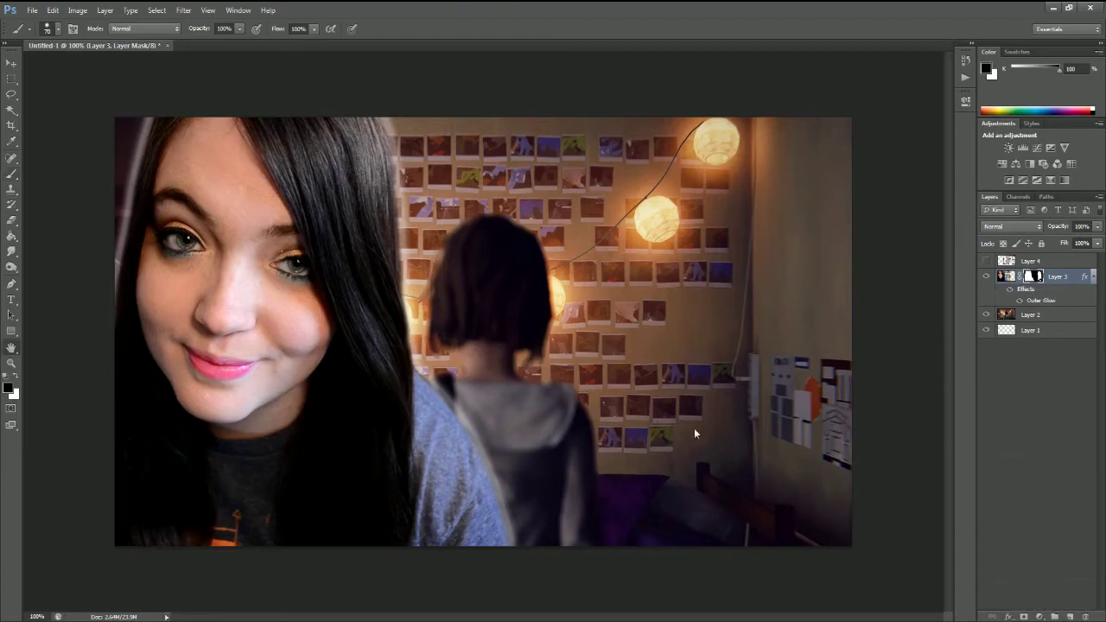
left_click_drag(789, 283, 728, 272)
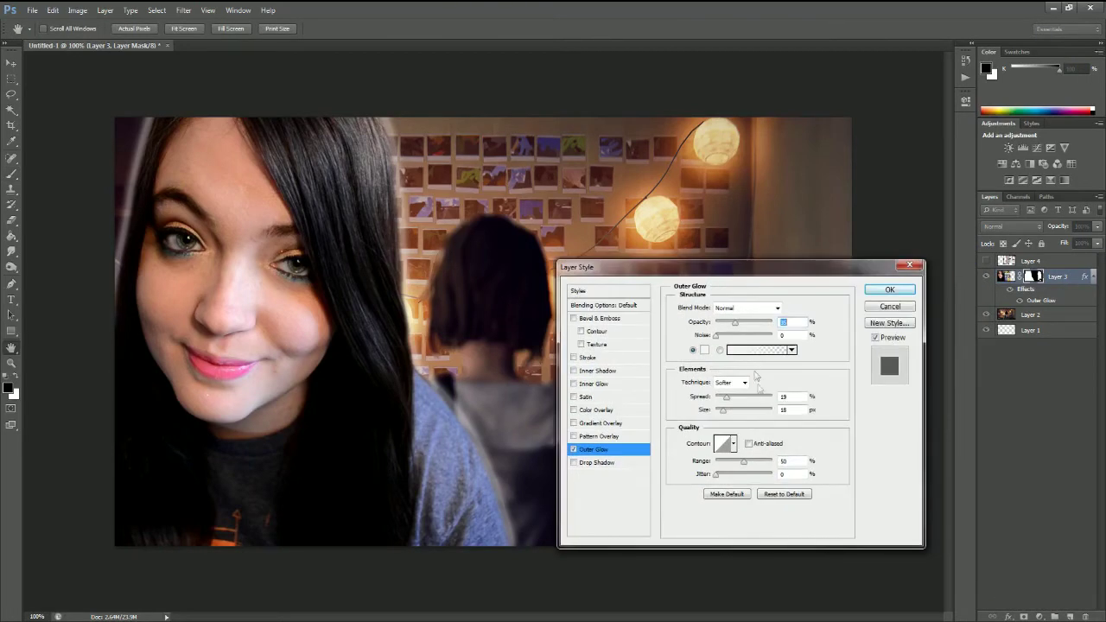
mouse_move(726, 411)
left_mouse_down()
mouse_move(758, 408)
mouse_move(716, 405)
mouse_move(748, 413)
mouse_move(722, 403)
mouse_move(728, 416)
left_mouse_up()
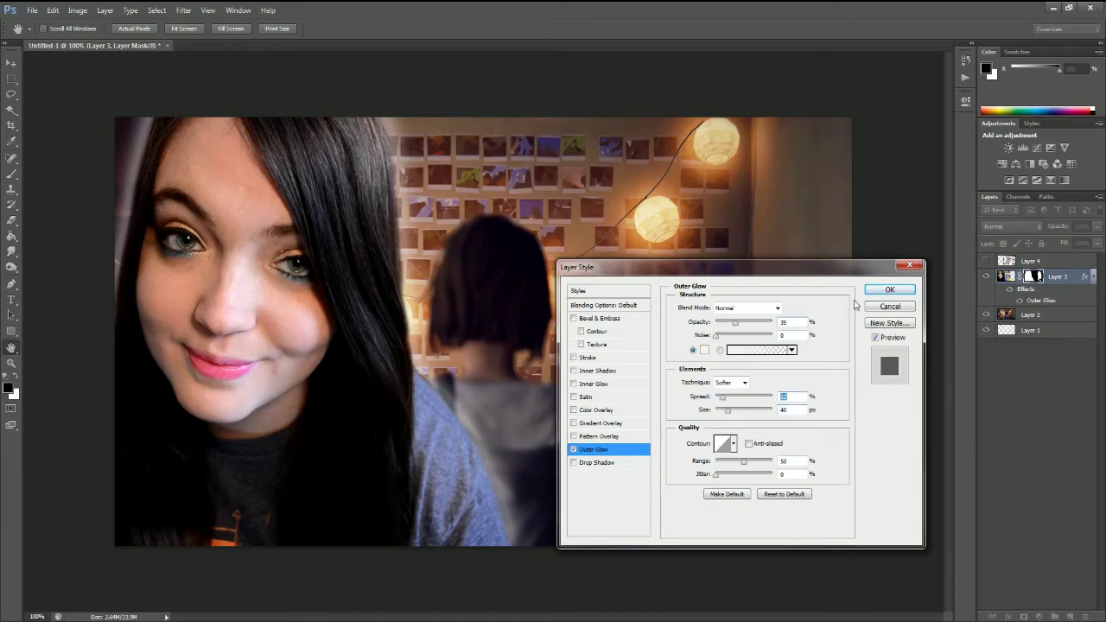
left_click(880, 289)
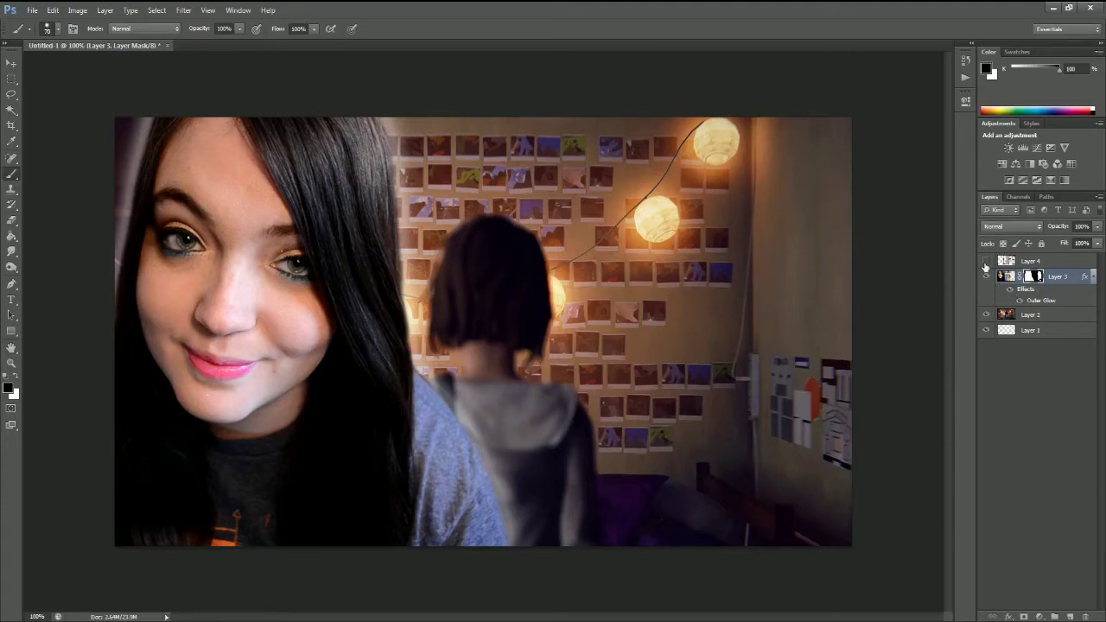
Turn on Layer 4's Life is Strange logo, select it and scale it down
left_click(986, 261)
left_click(986, 261)
left_click(986, 261)
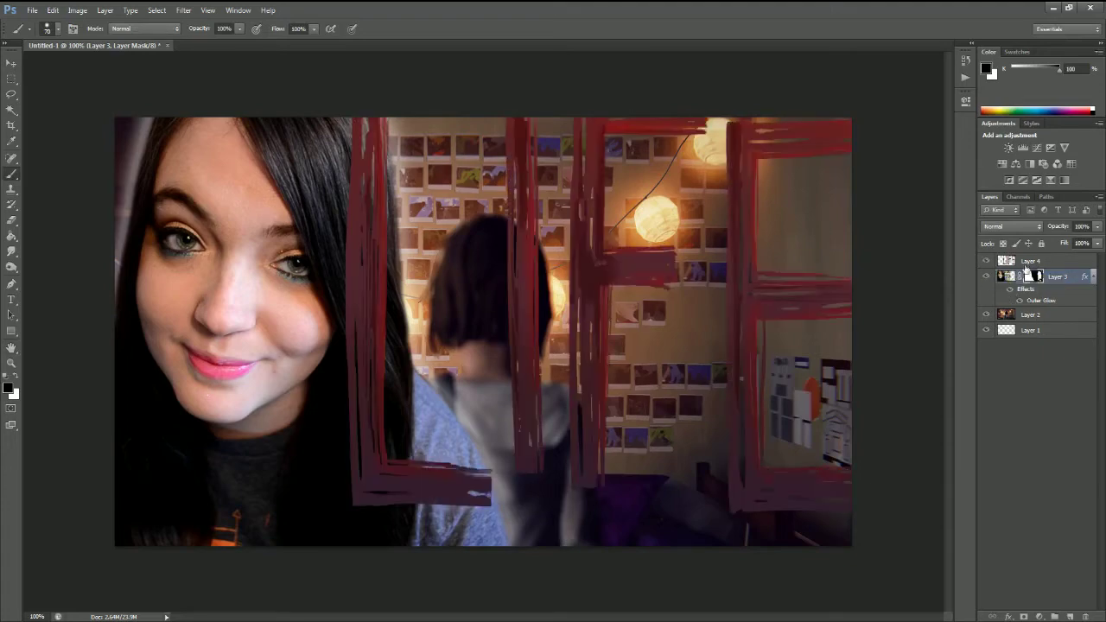
left_click(1026, 264)
key("ctrl+minus")
key("ctrl+minus")
key("ctrl+minus")
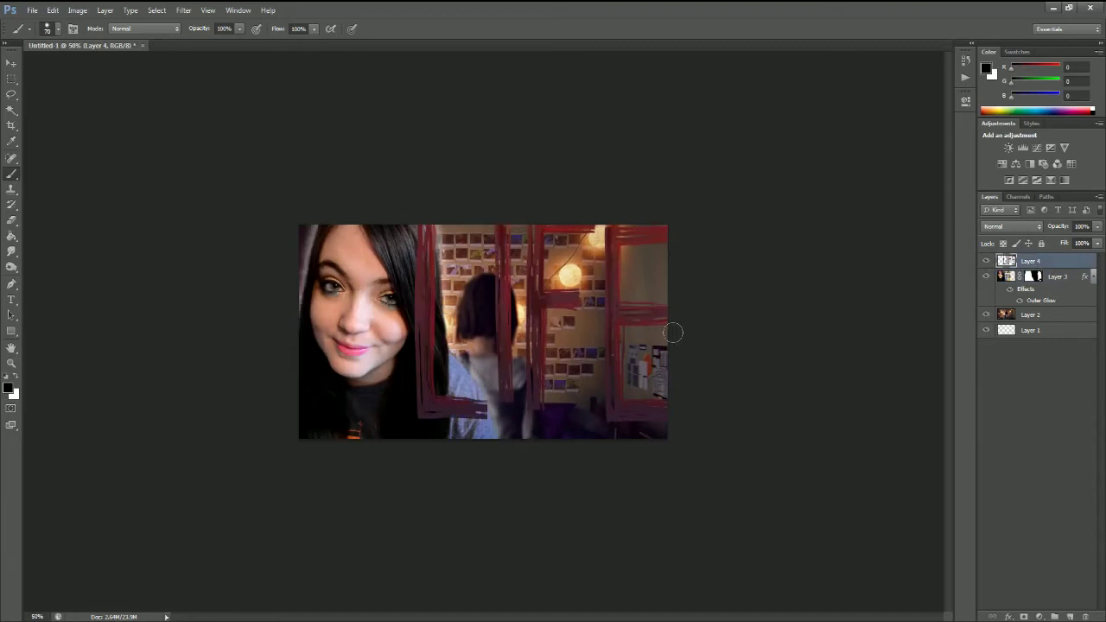
key("ctrl+t")
left_click_drag(437, 246, 432, 290)
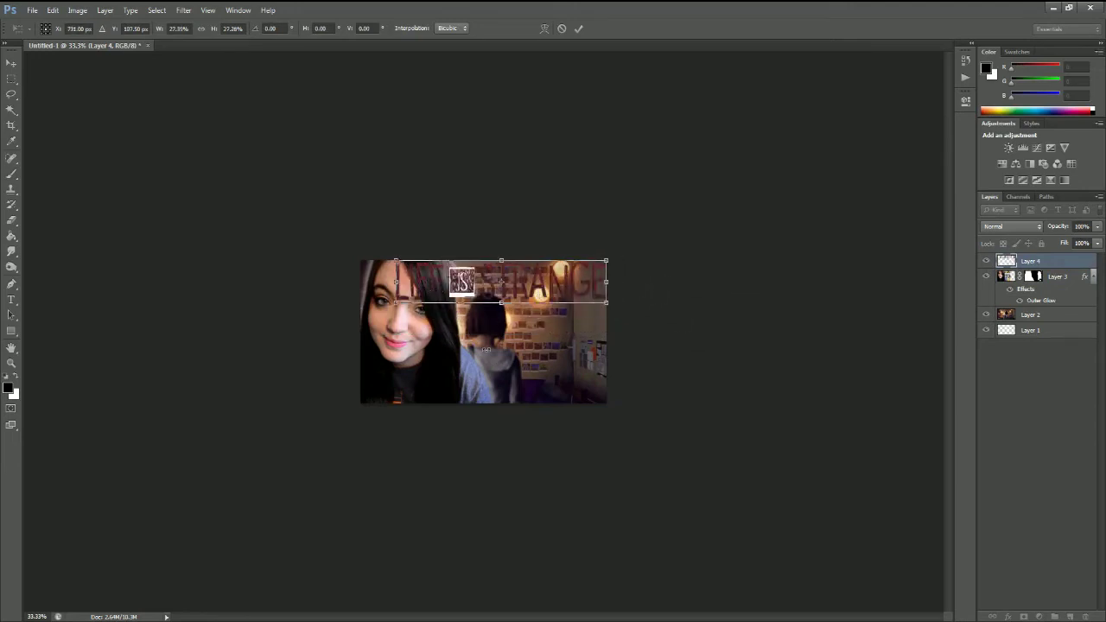
key("Return")
Shrink the logo to about 84.6% and move it up across the top
key("b")
key("ctrl+plus")
key("ctrl+plus")
key("ctrl+plus")
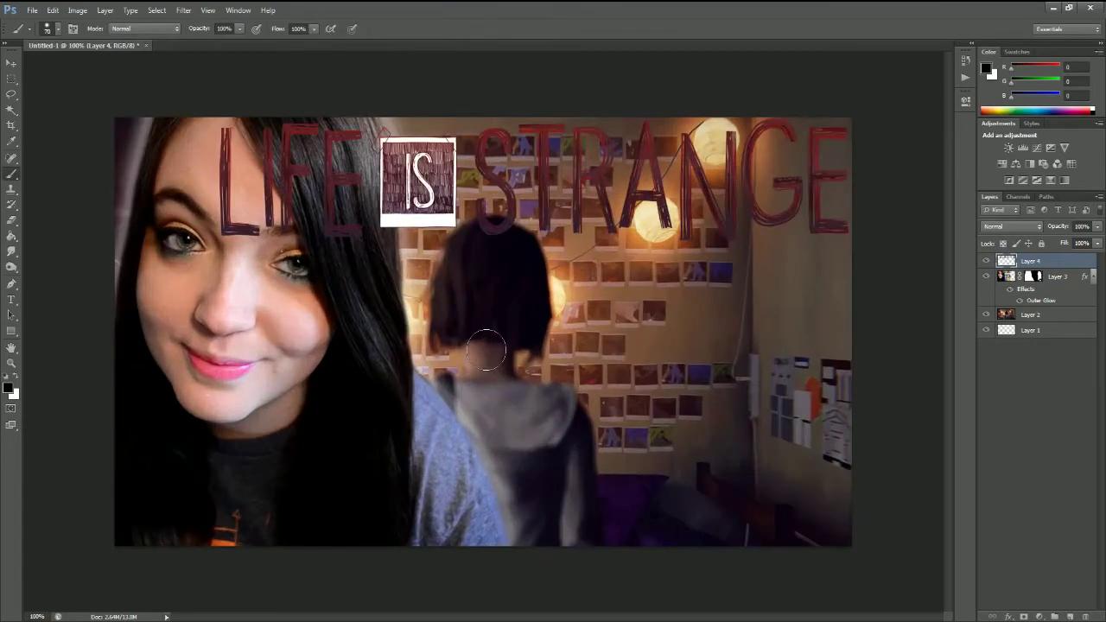
key("ctrl+t")
left_click_drag(220, 118, 317, 136)
mouse_move(619, 212)
left_mouse_down()
mouse_move(611, 193)
mouse_move(621, 193)
left_mouse_up()
key("Return")
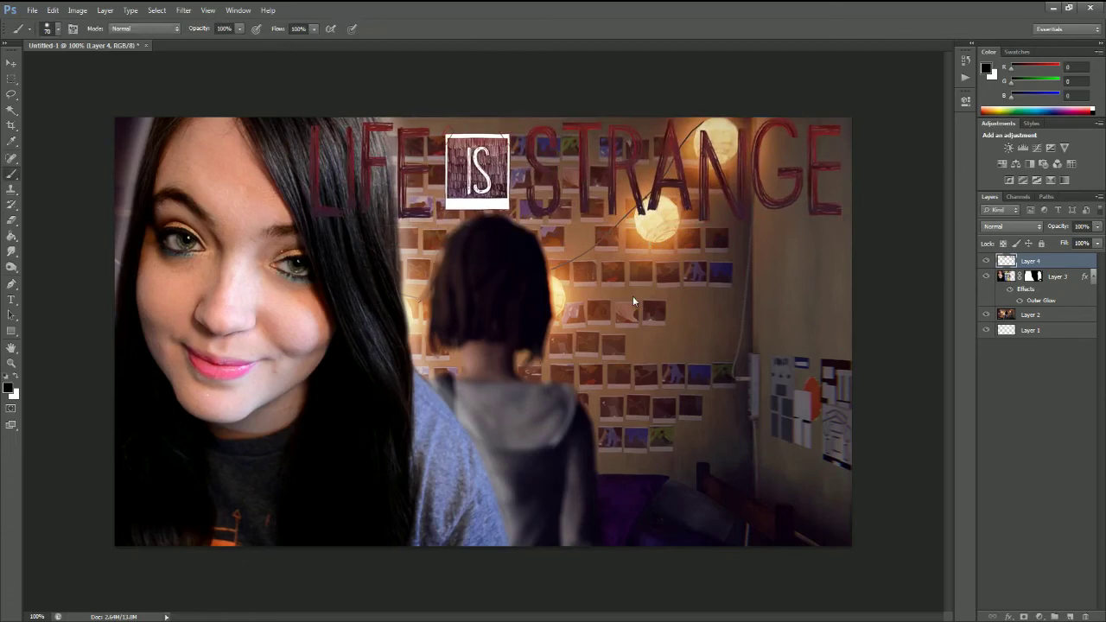
left_click(1011, 617)
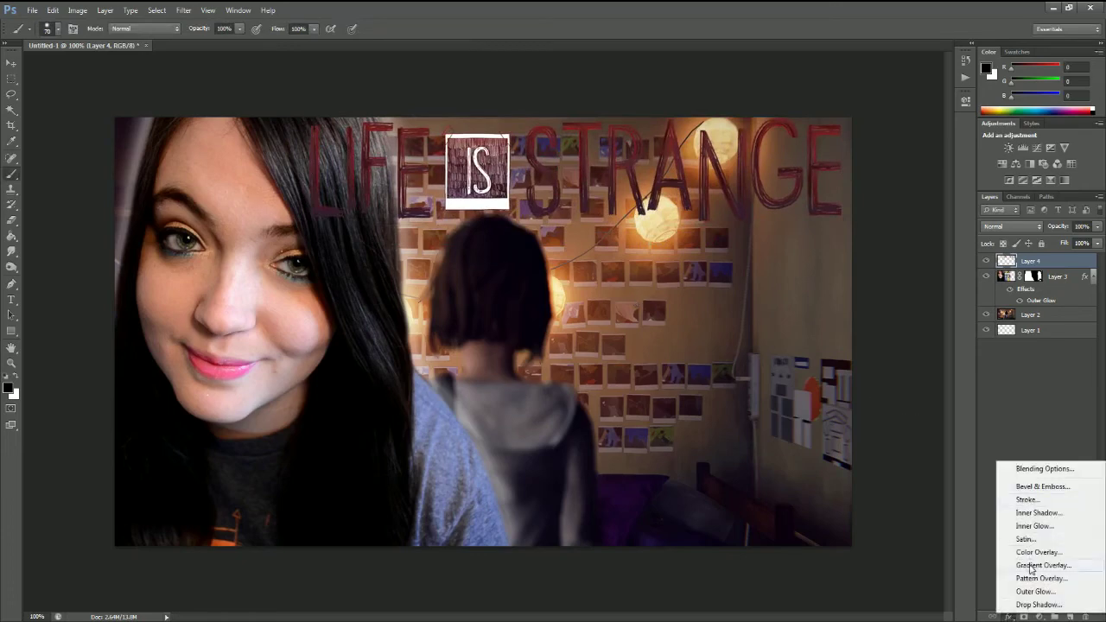
Give the logo a 16 px Outer Glow with 0 spread, discarding a trial stroke
left_click(1026, 499)
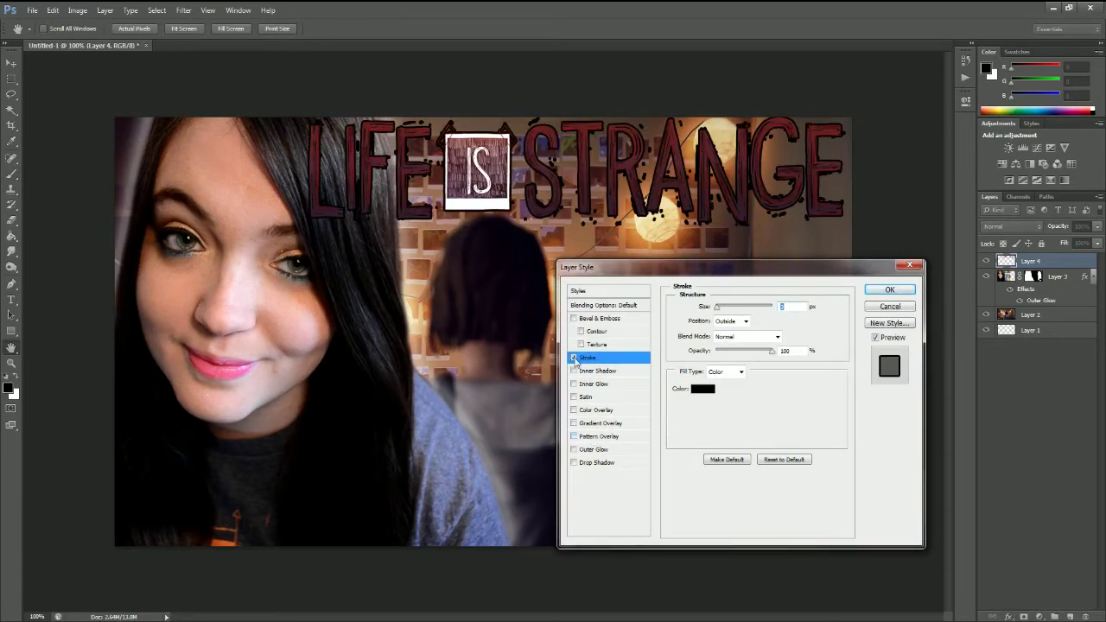
left_click(574, 357)
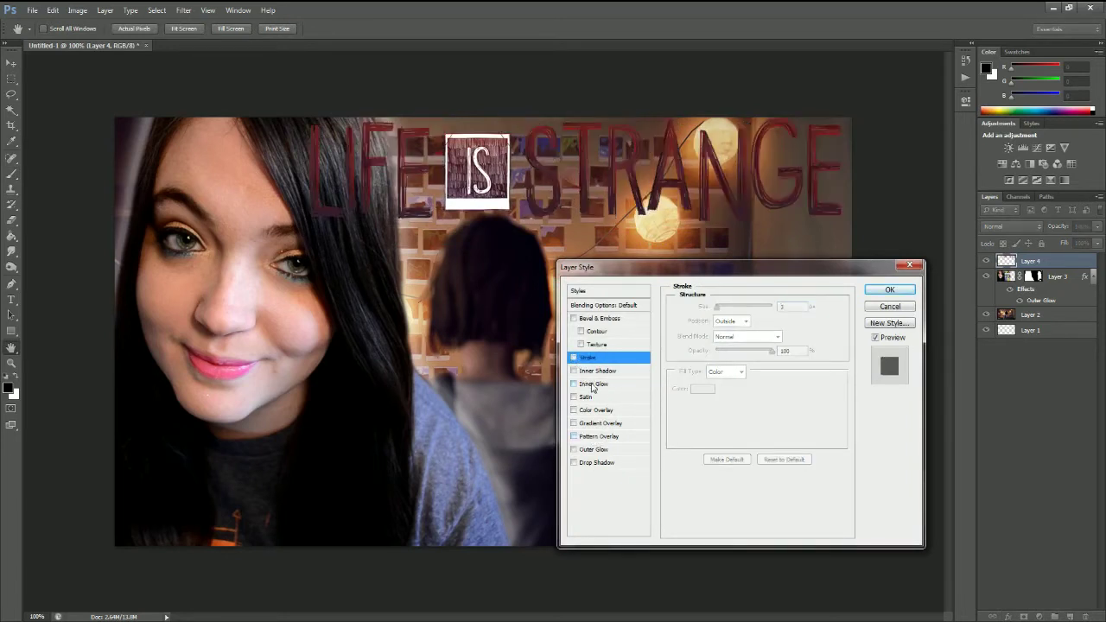
left_click(592, 448)
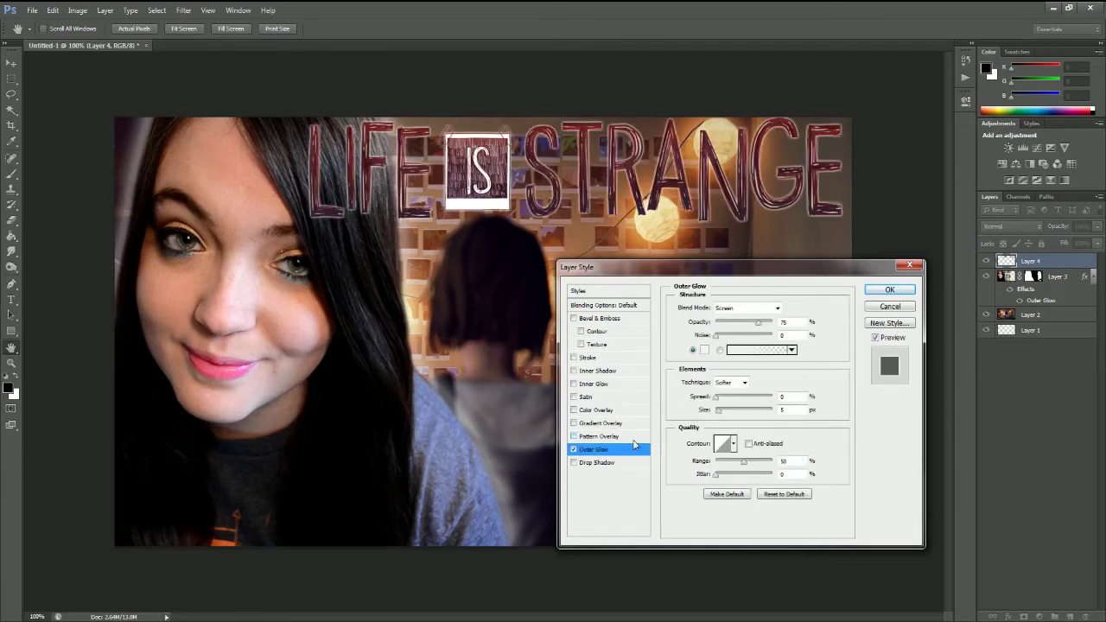
left_click(717, 400)
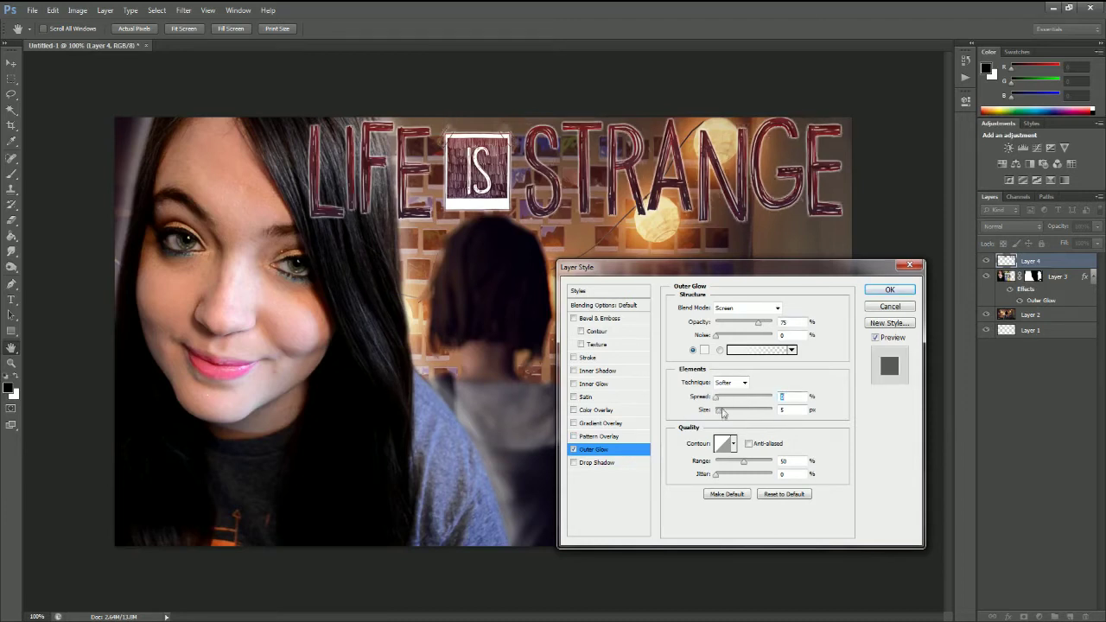
left_click_drag(720, 411, 725, 413)
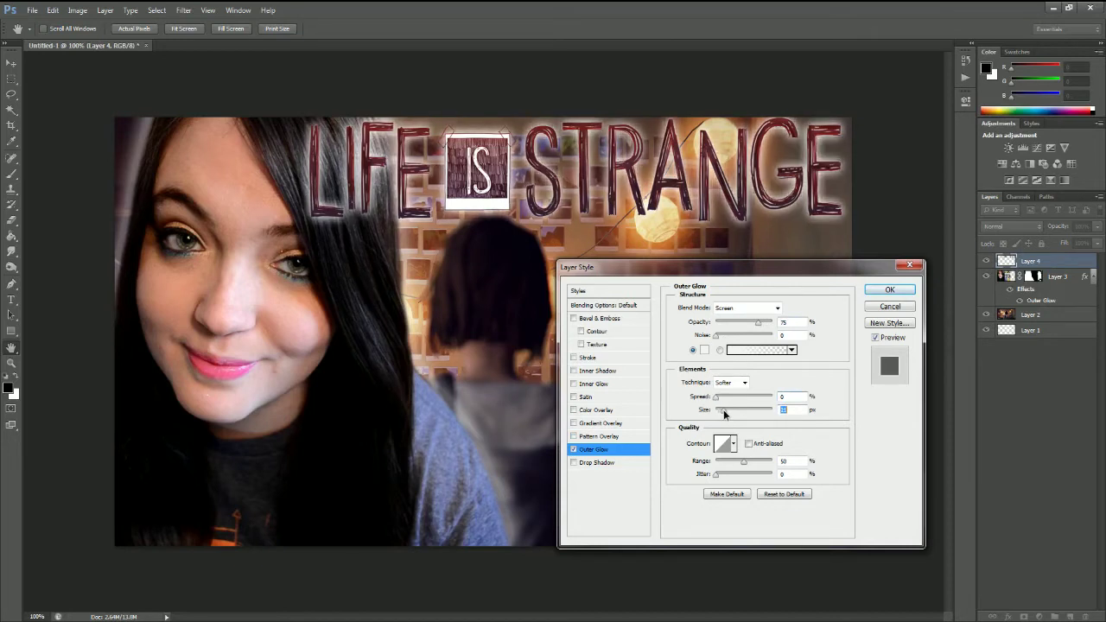
left_click(718, 401)
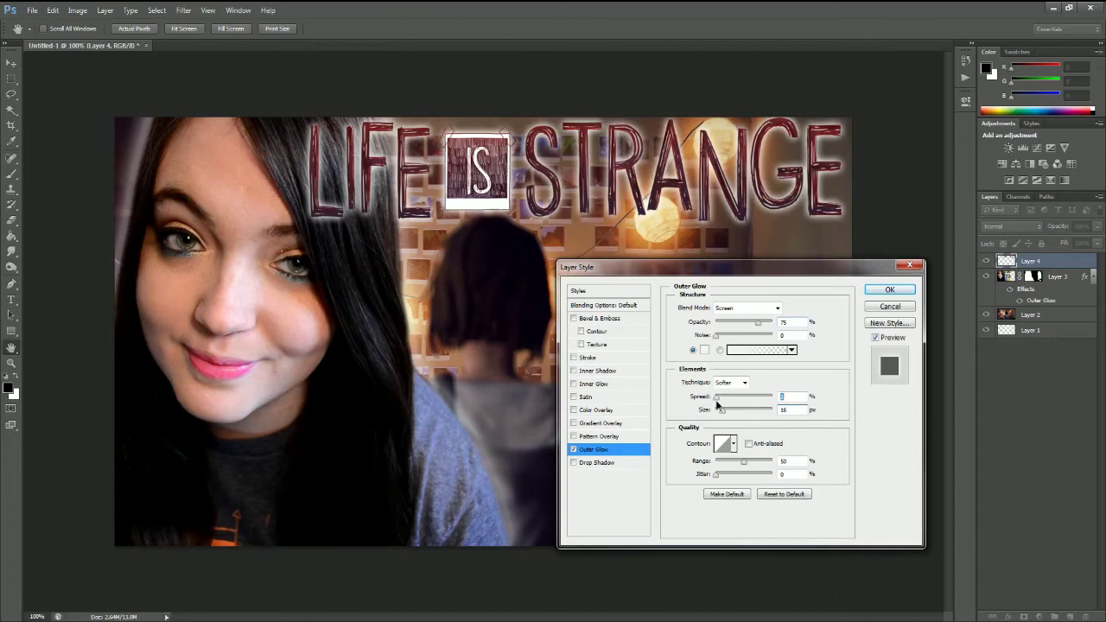
left_click(889, 290)
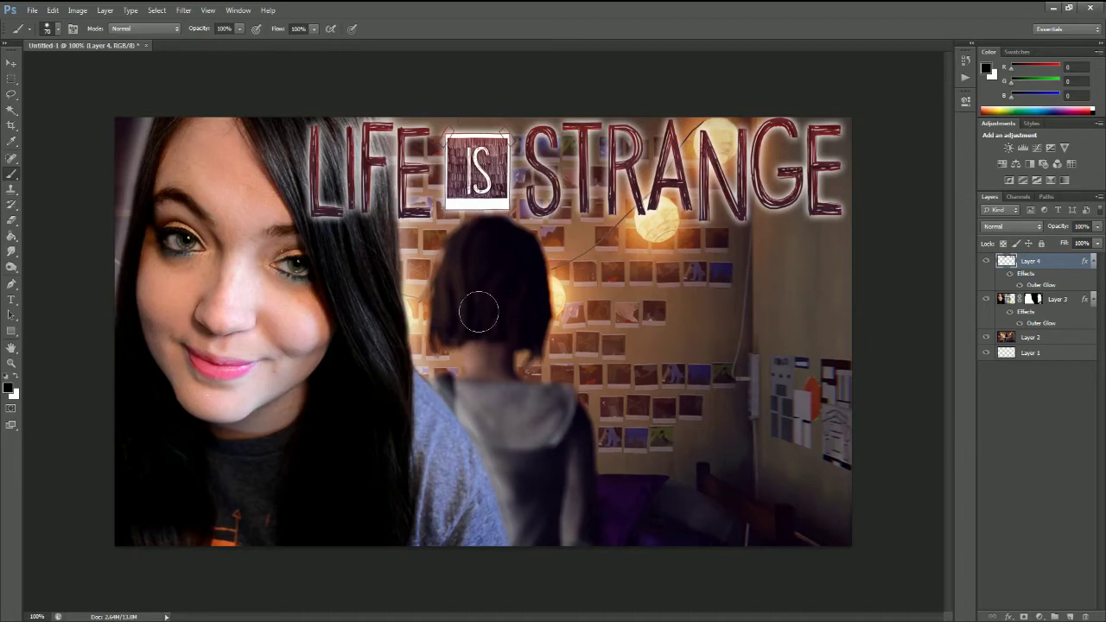
left_click(12, 301)
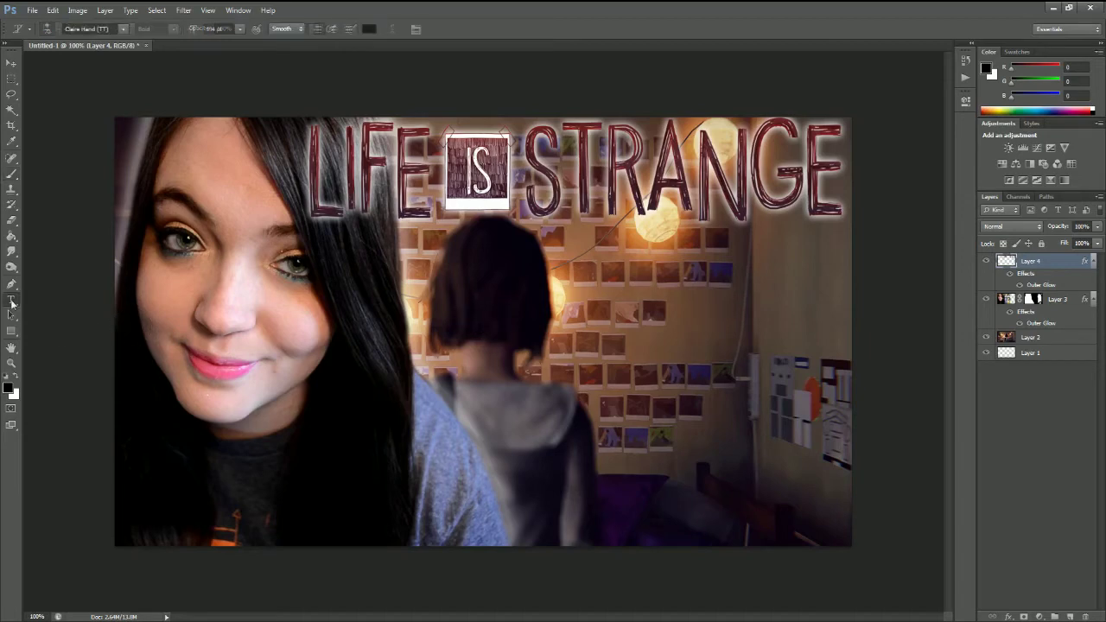
Set the foreground to white and type 'EPISODE 1' in Claire Hand
left_click(9, 388)
left_click(83, 407)
left_click(327, 403)
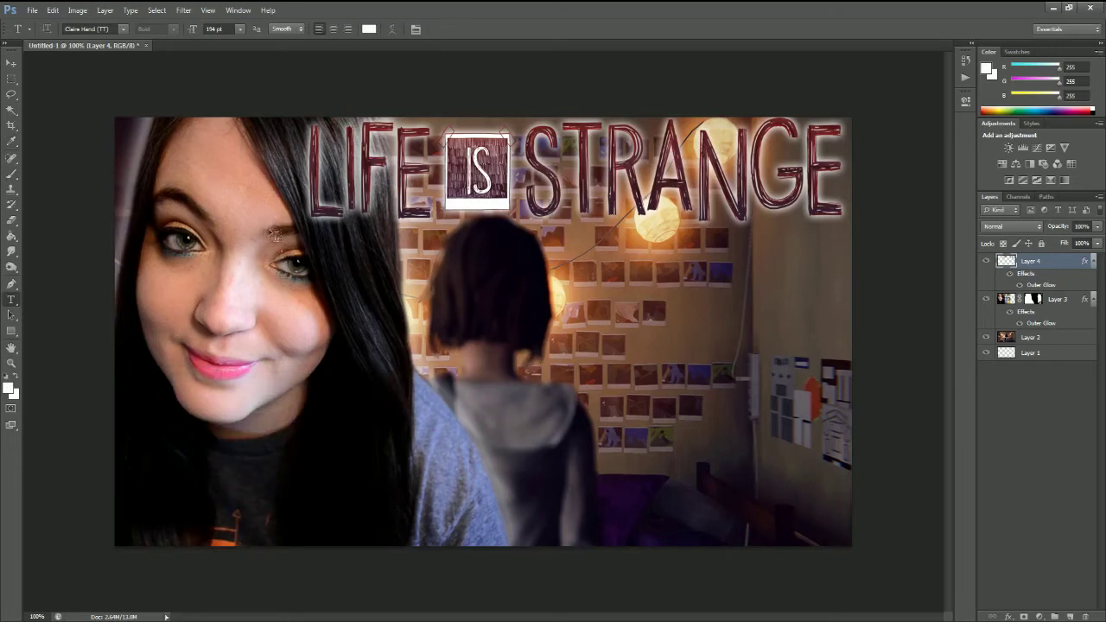
left_click_drag(235, 230, 809, 480)
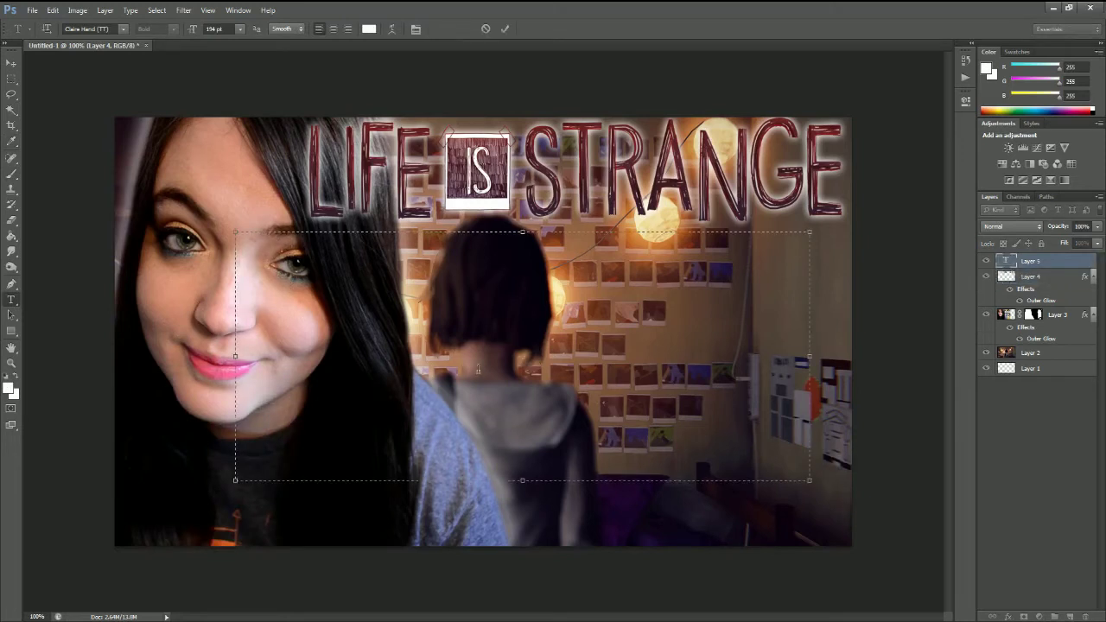
type("EPISODE 1")
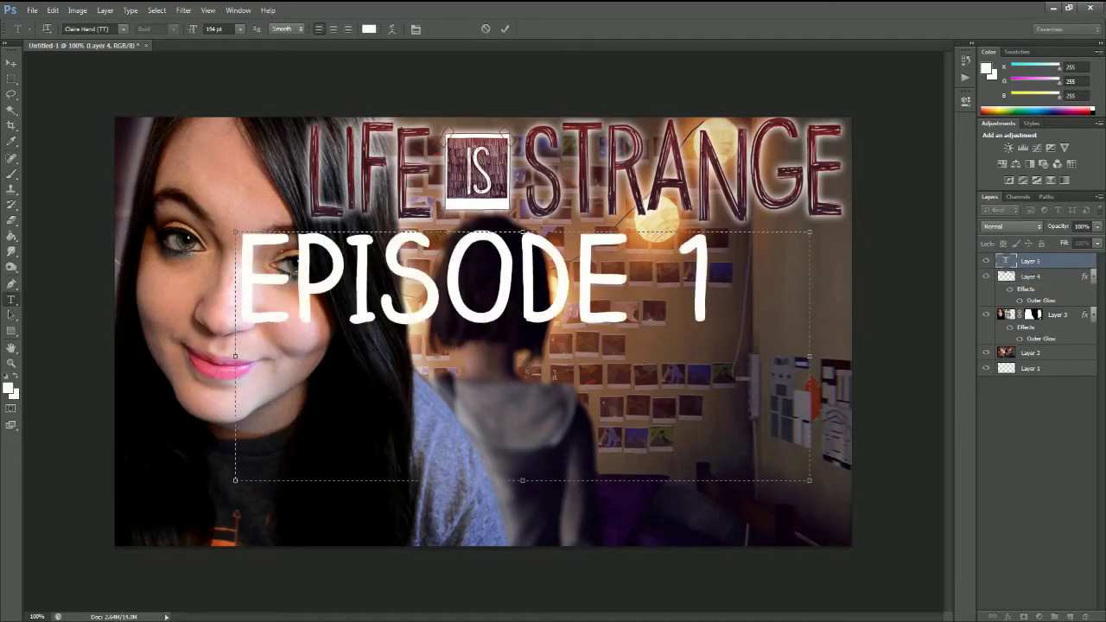
left_click_drag(732, 298, 181, 255)
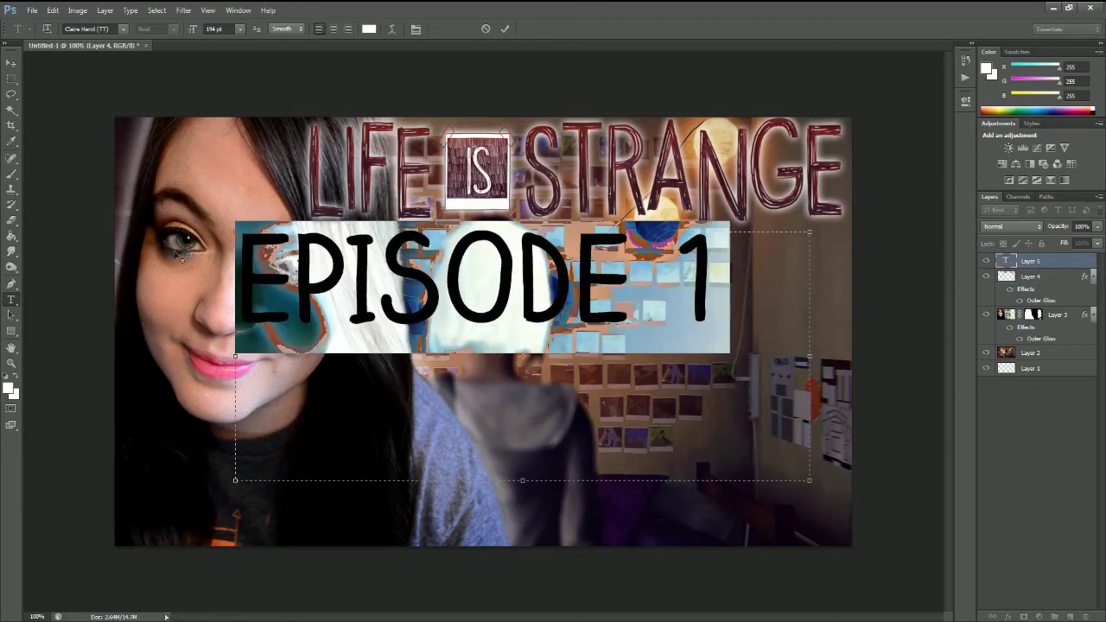
left_click(123, 30)
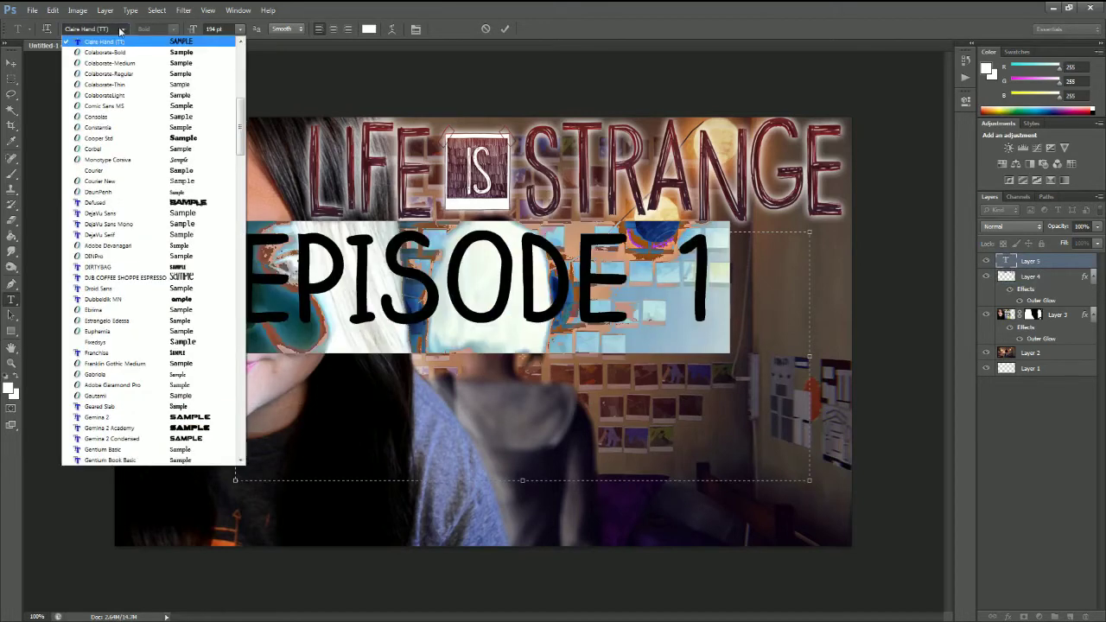
left_click(120, 31)
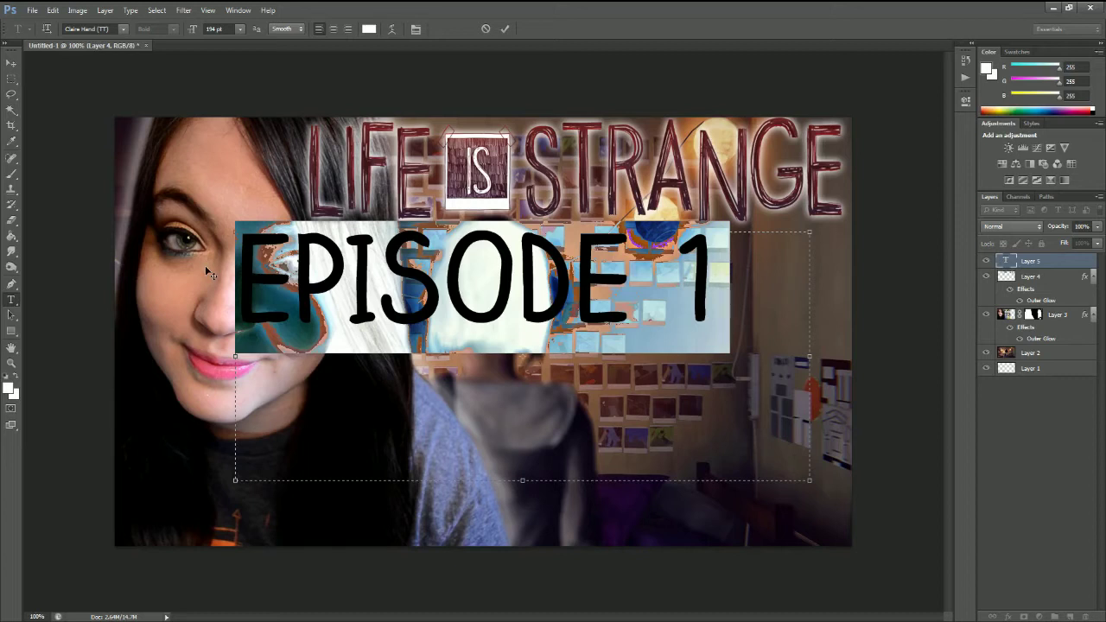
key("ctrl+z")
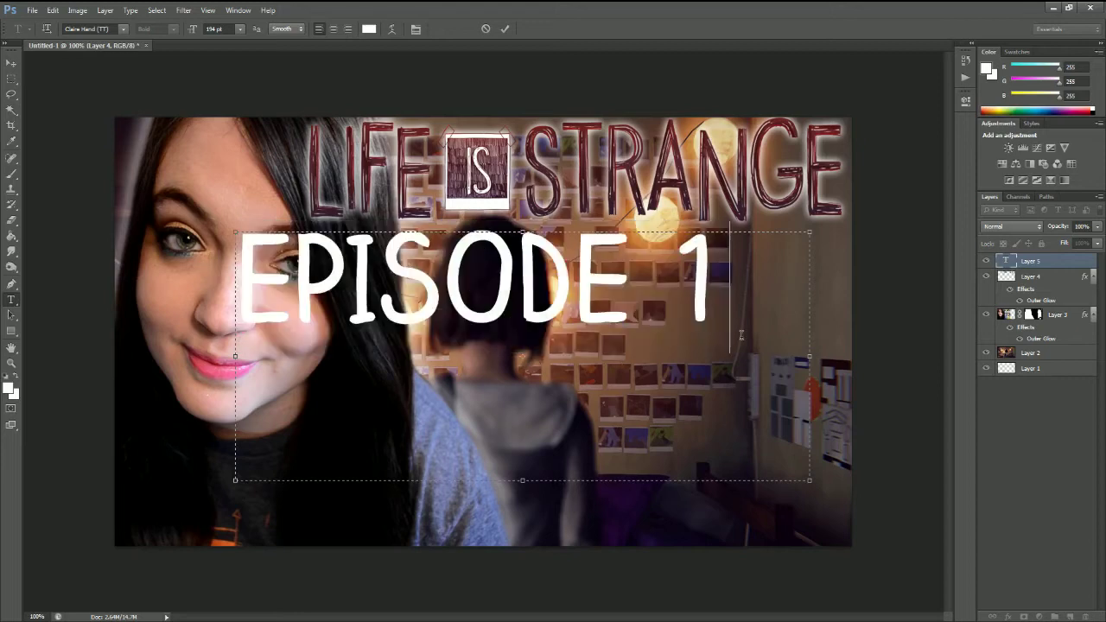
key("ctrl+z")
left_click(505, 29)
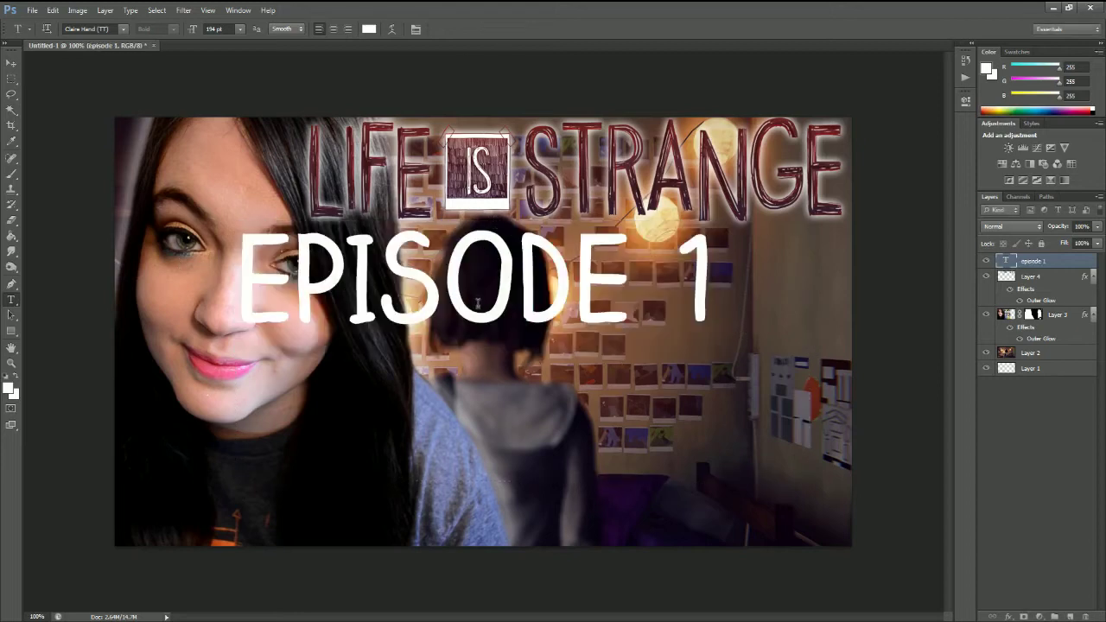
Scale EPISODE 1 to about 63% and place it beneath the logo's right half
key("v")
left_click_drag(427, 304, 543, 298)
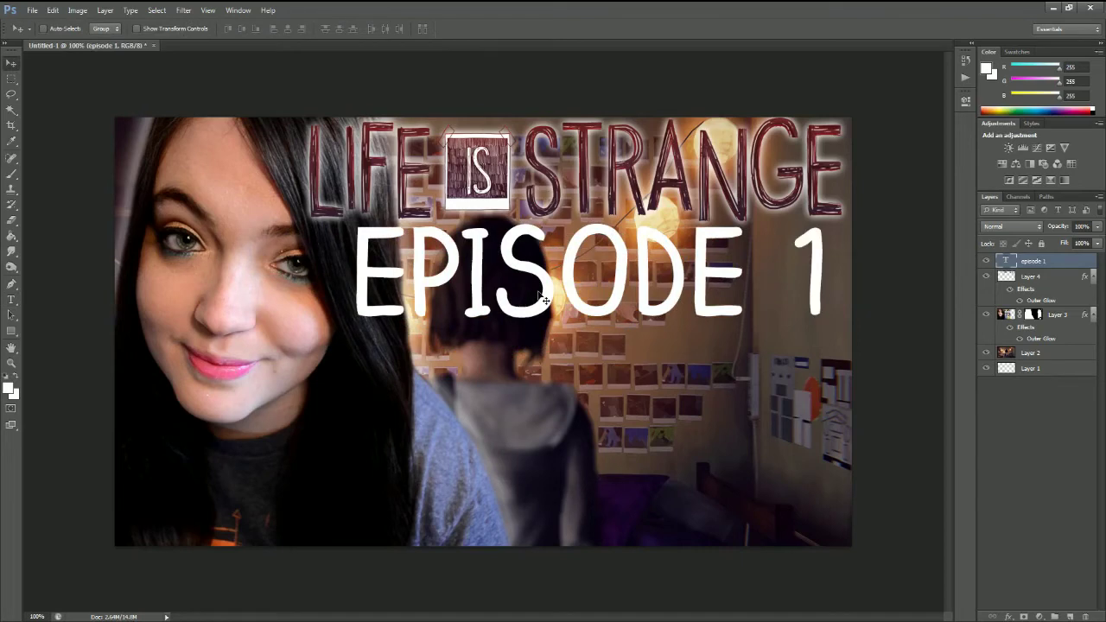
key("ctrl+t")
left_click_drag(352, 472, 560, 379)
left_click_drag(652, 373, 628, 375)
key("Return")
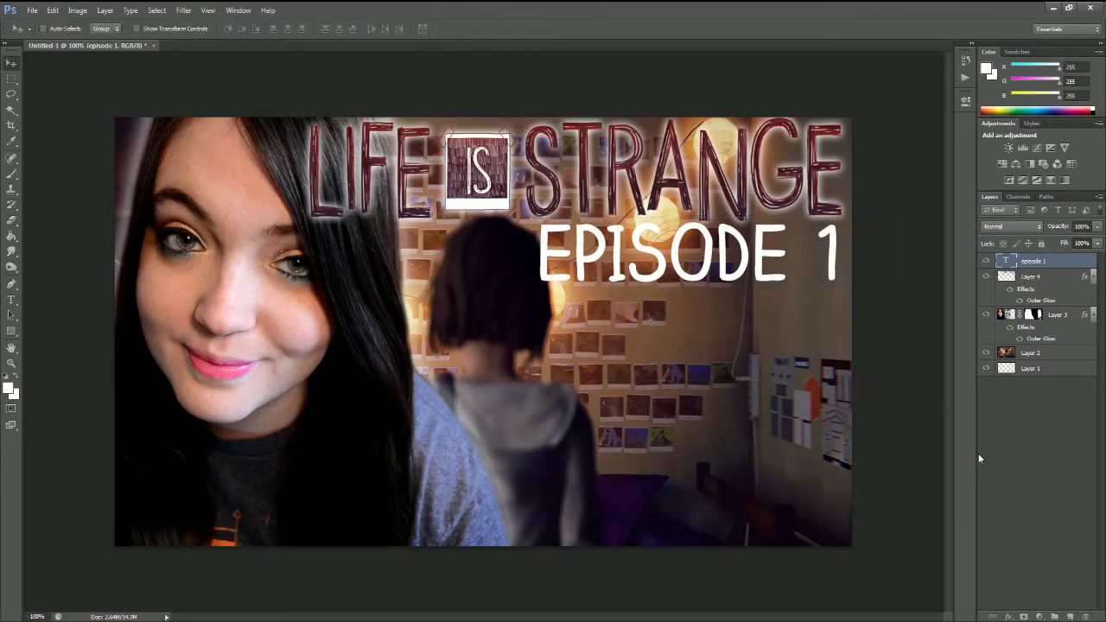
Add a Gradient Overlay to EPISODE 1 and open its gradient for editing
left_click(1008, 616)
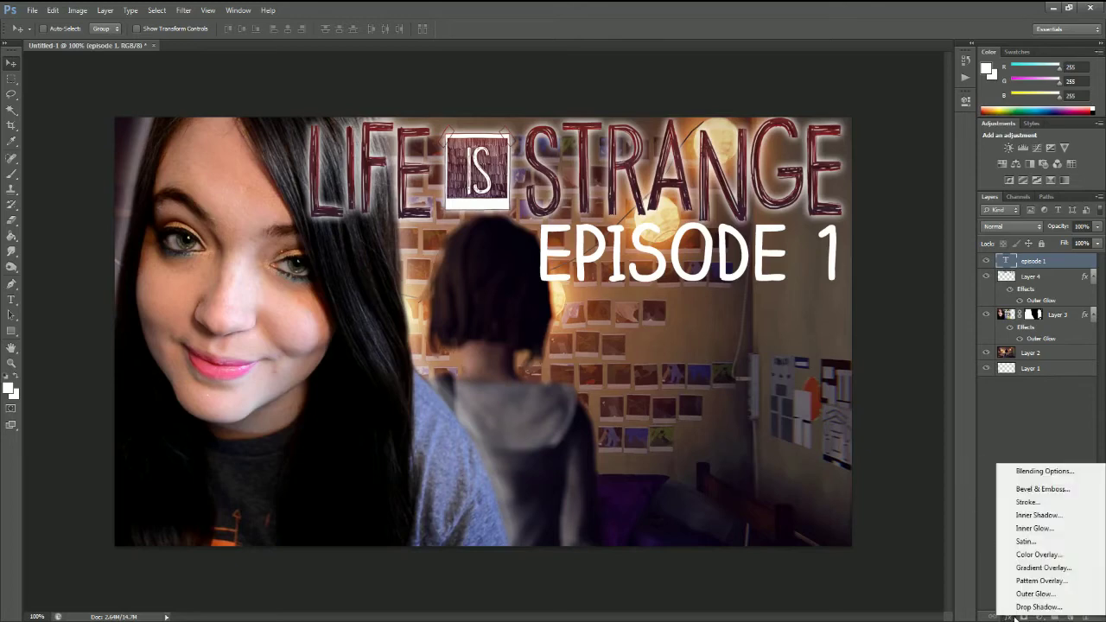
left_click(1043, 567)
left_click_drag(677, 274, 234, 287)
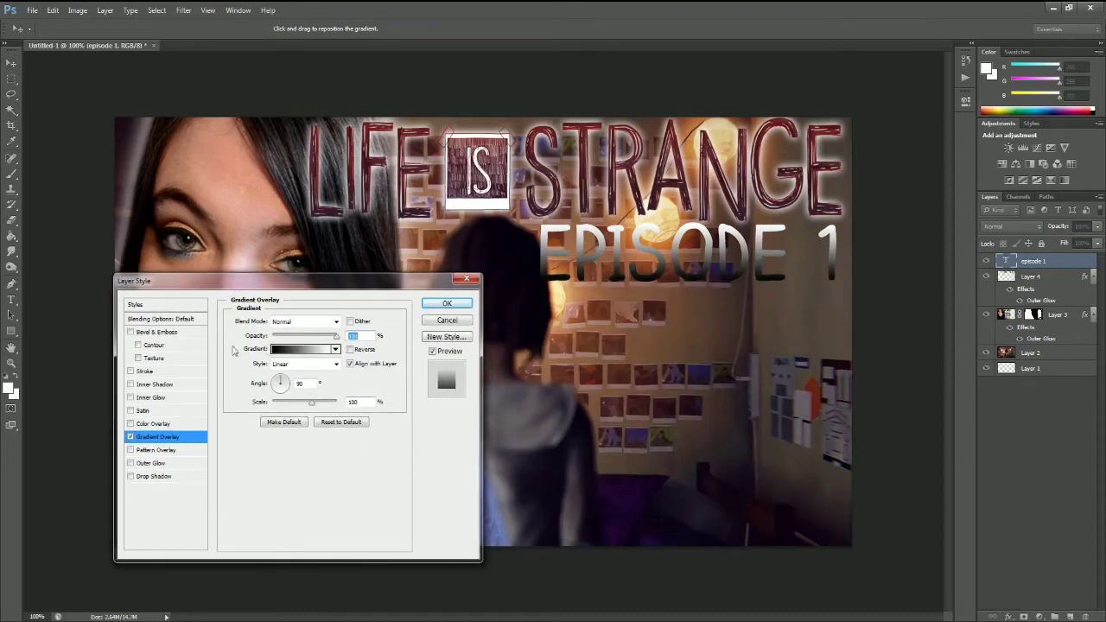
left_click(294, 352)
left_click_drag(602, 333, 617, 315)
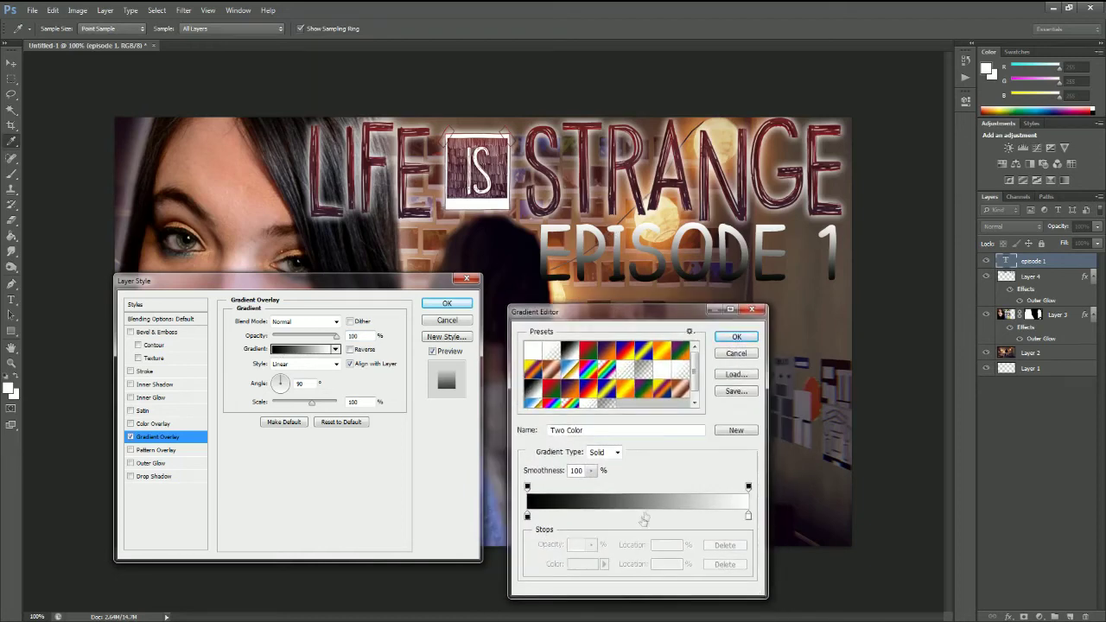
Add a middle stop at 46% and make the left stop a dark red from the logo
left_click(631, 517)
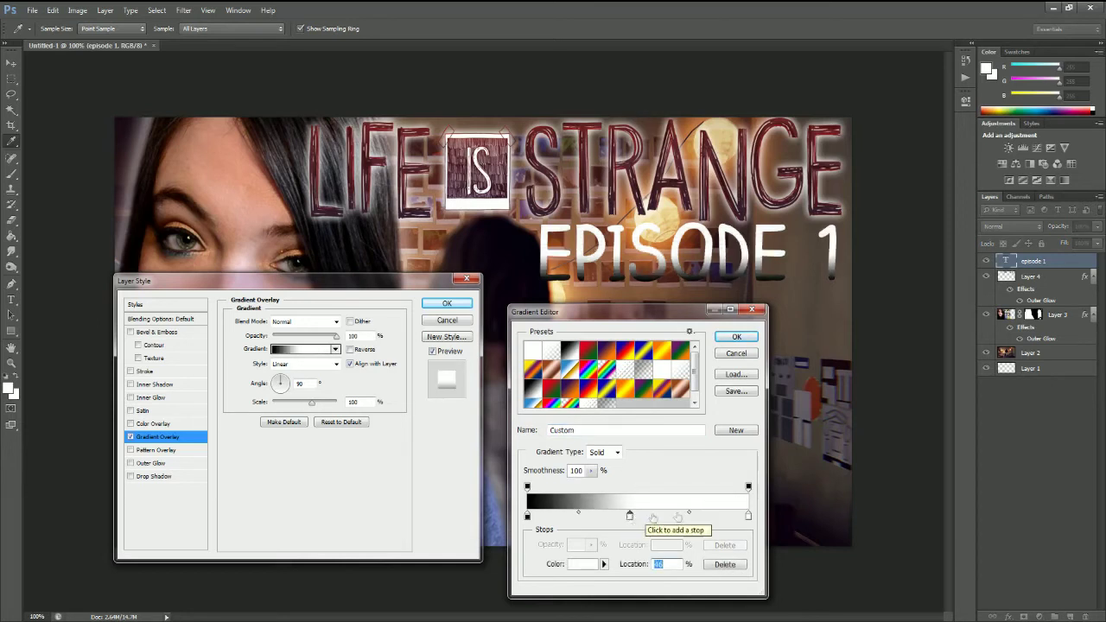
left_click(528, 515)
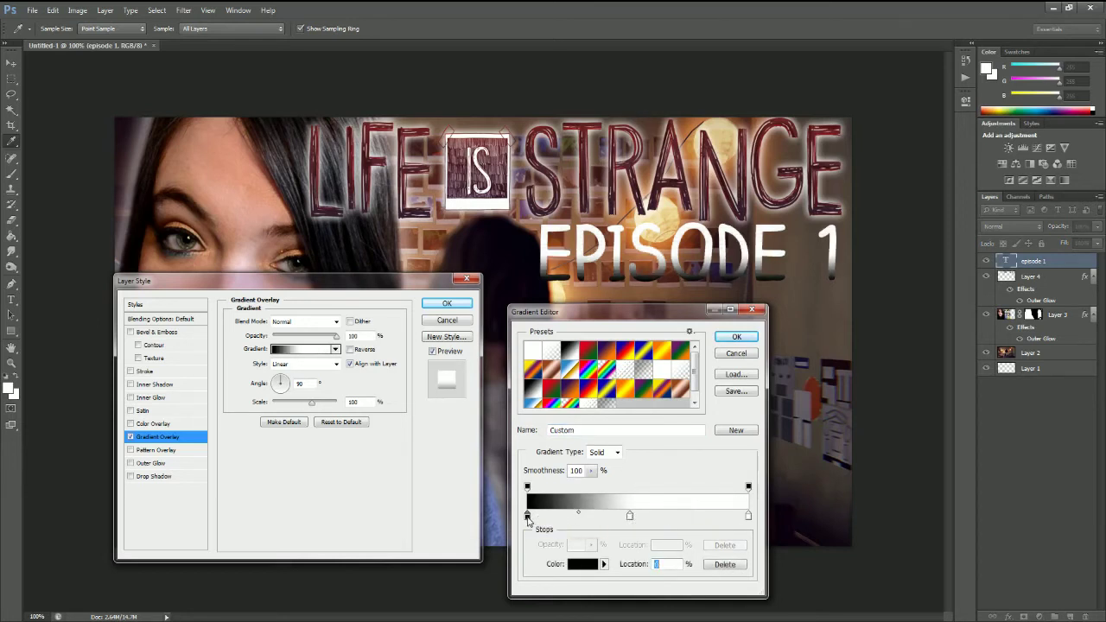
left_click(582, 564)
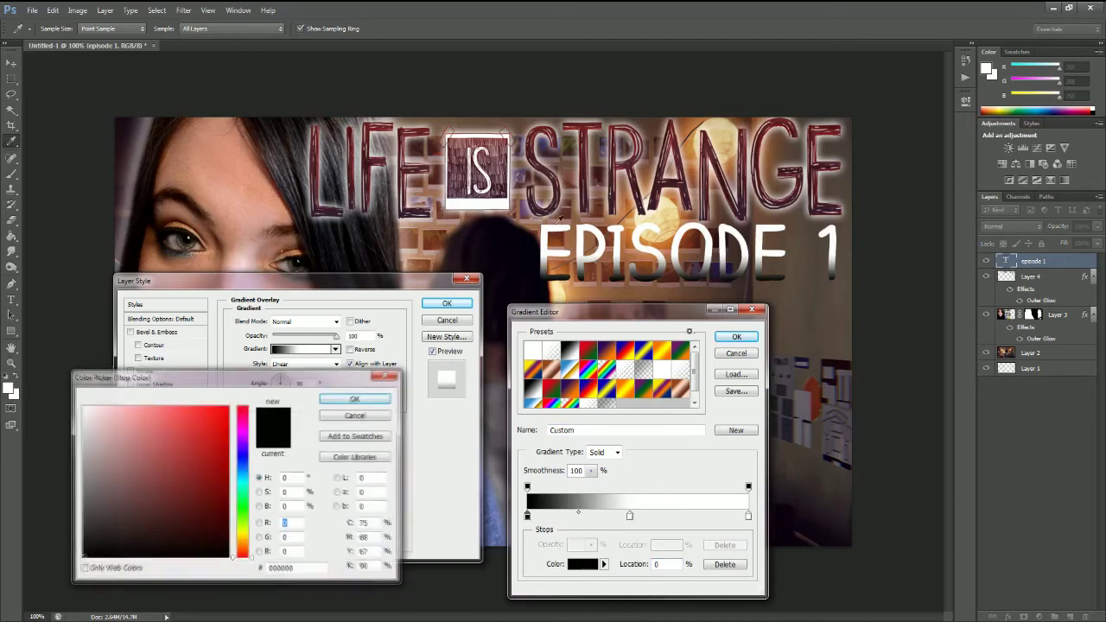
left_click(547, 172)
left_click(552, 163)
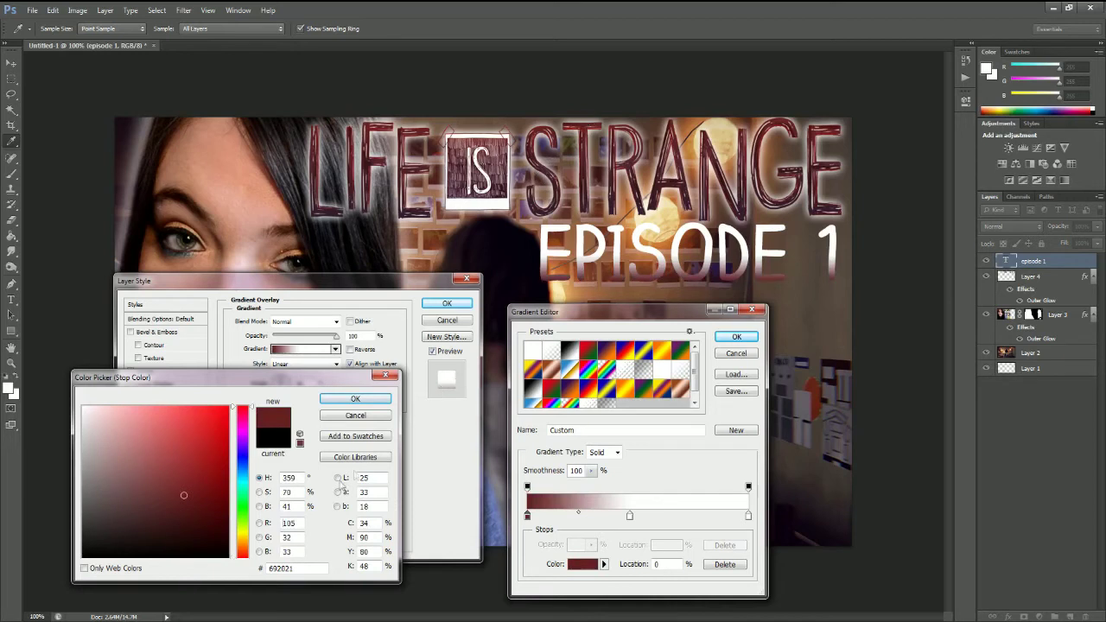
left_click(590, 125)
left_click(590, 125)
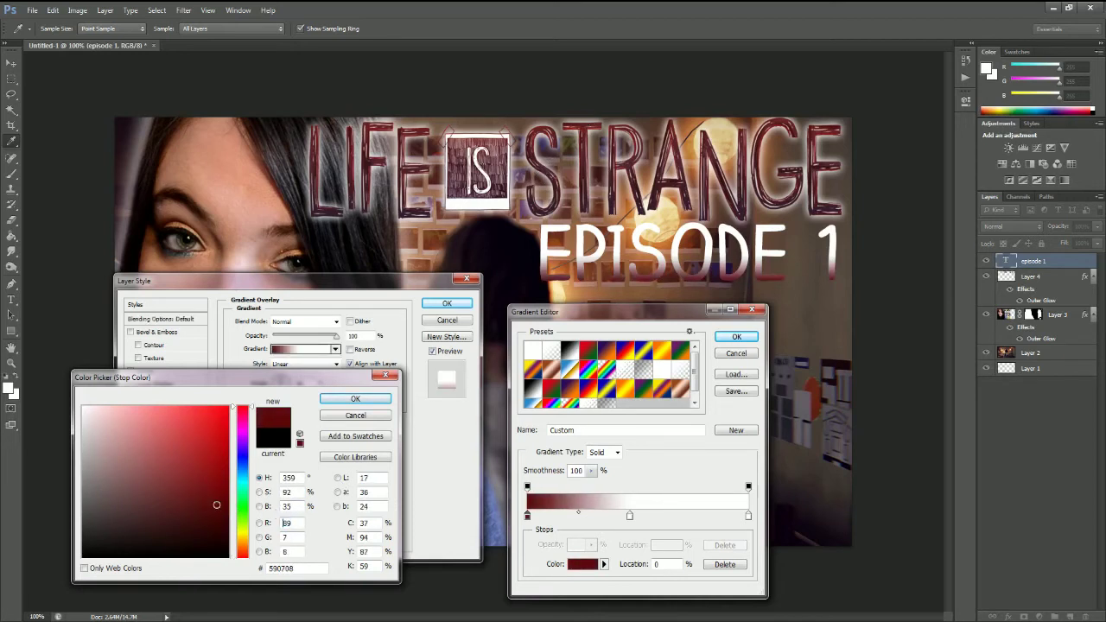
left_click(334, 400)
Colour the middle stop a slightly brighter dark red and move the white stop left
double_click(630, 517)
left_click(589, 165)
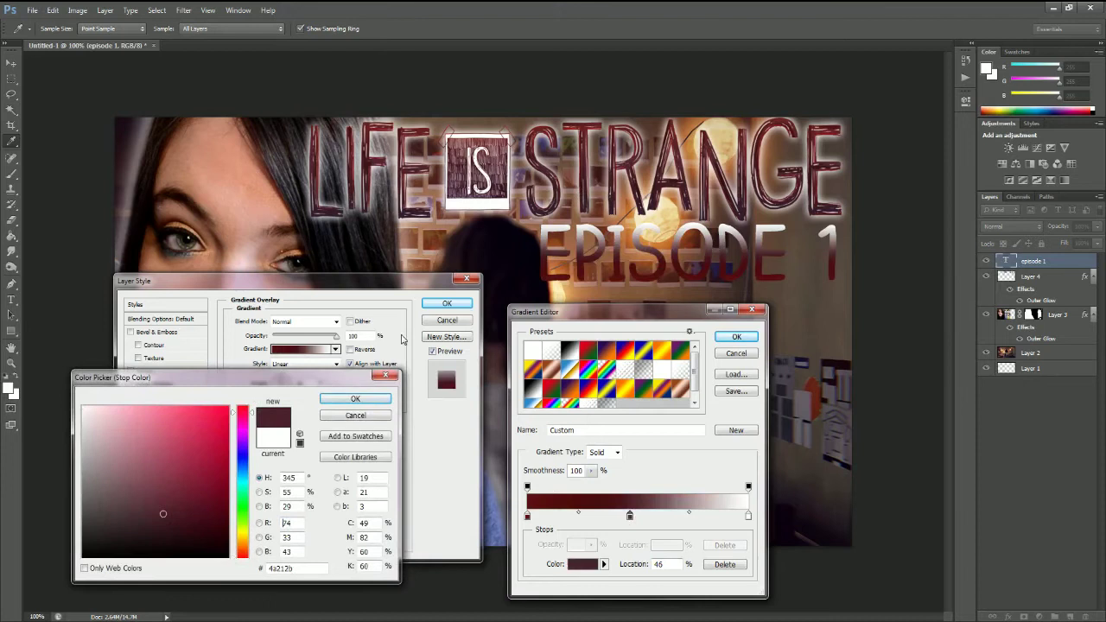
left_click_drag(204, 509, 199, 500)
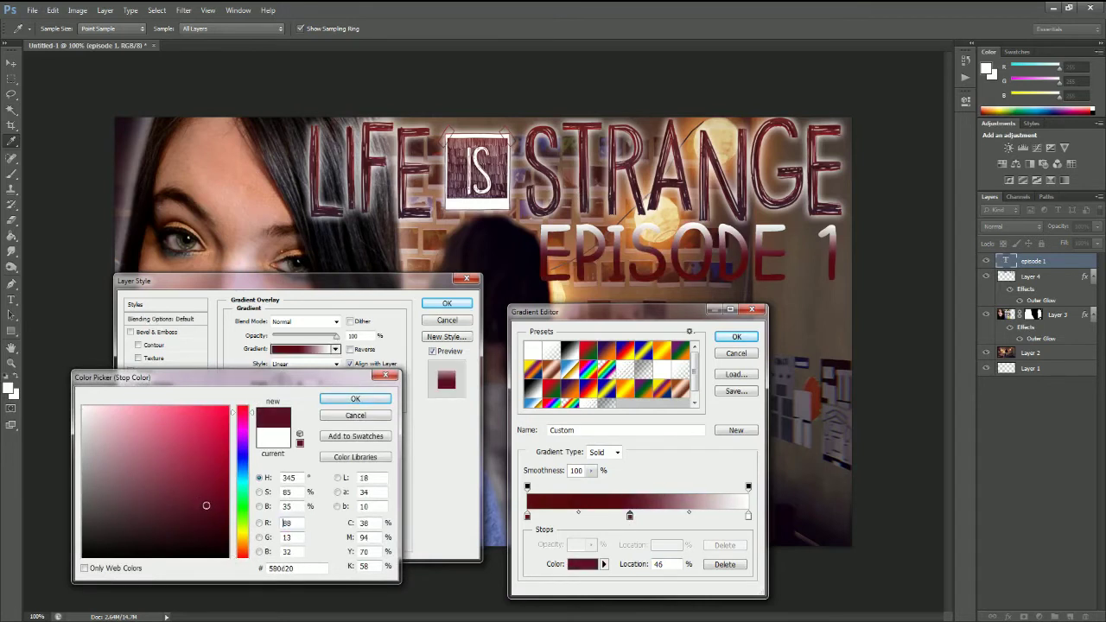
left_click(356, 398)
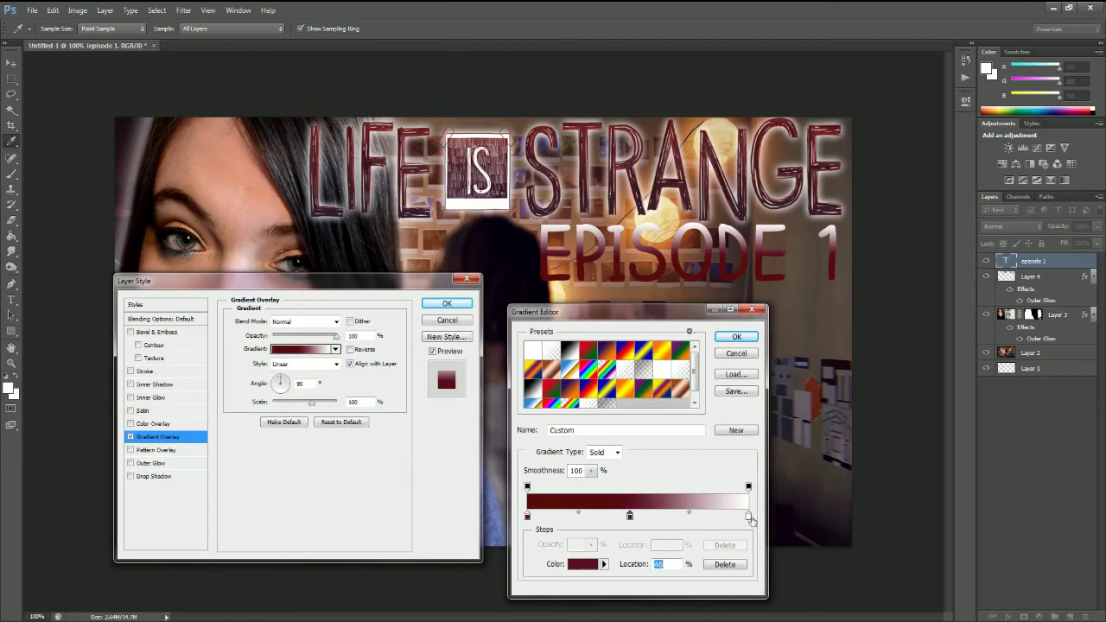
left_click(581, 566)
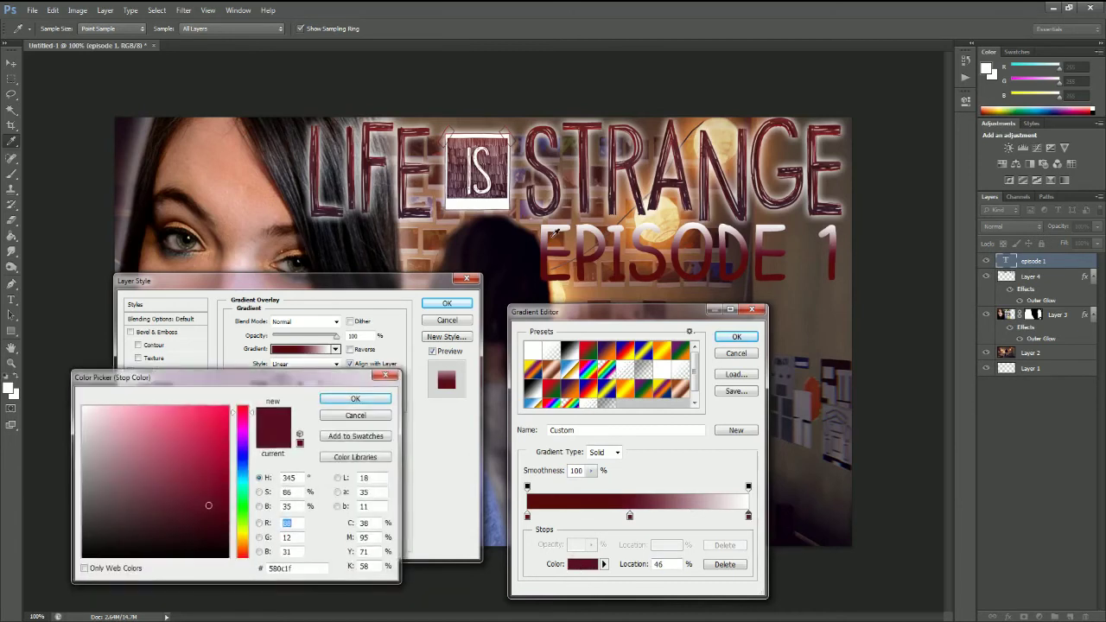
left_click(423, 123)
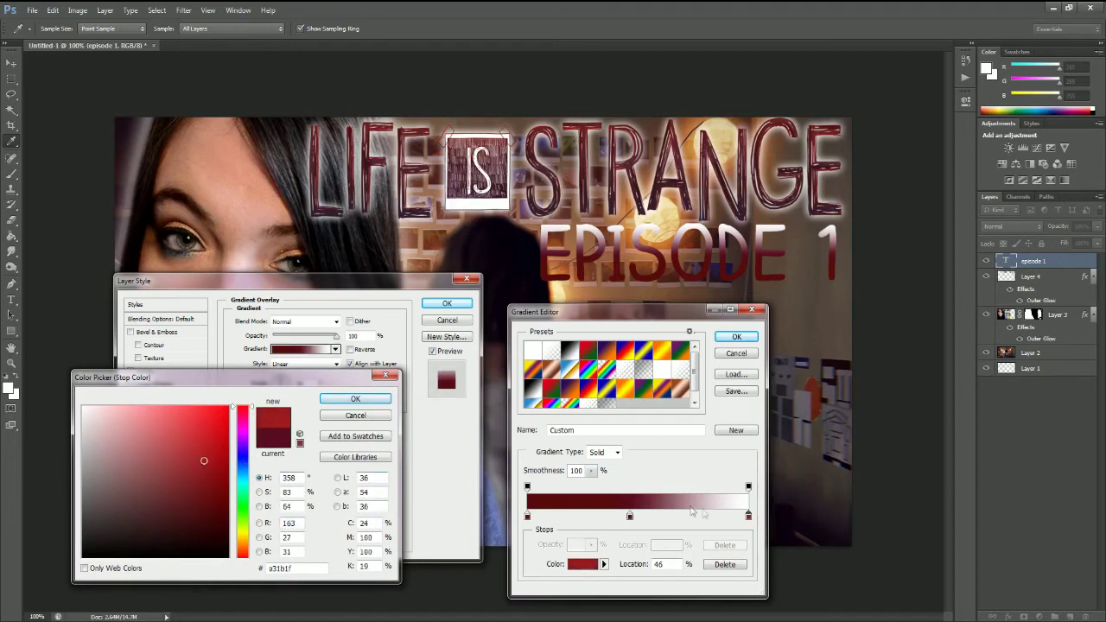
left_click(385, 375)
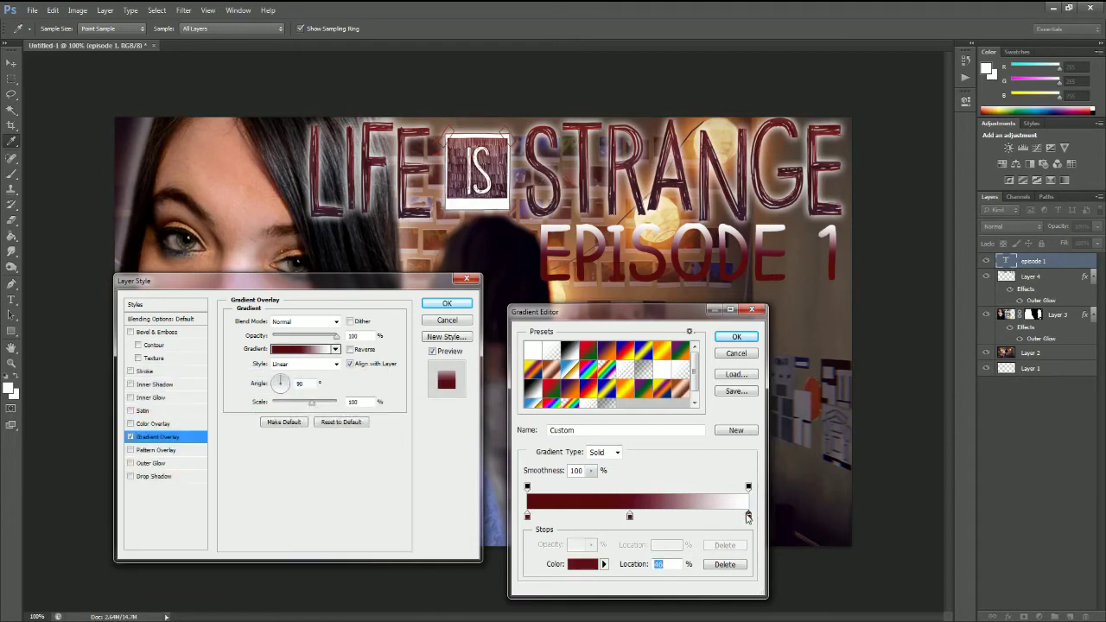
left_click(748, 516)
key("Delete")
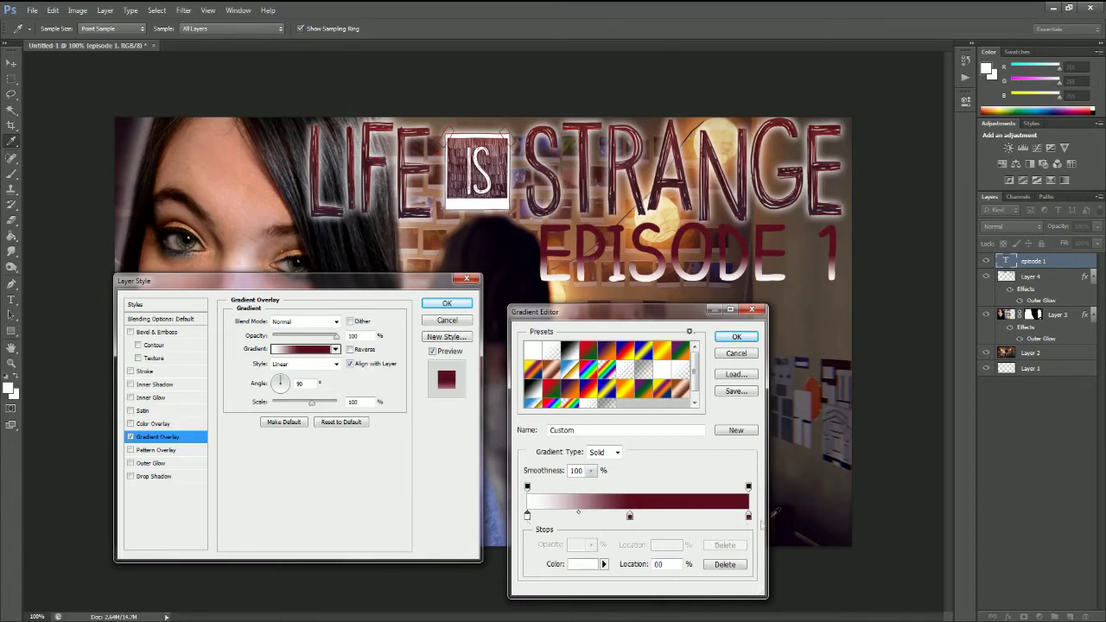
Replace the right stop with a darker red and brighten the middle stop to crimson
left_click_drag(750, 517, 476, 523)
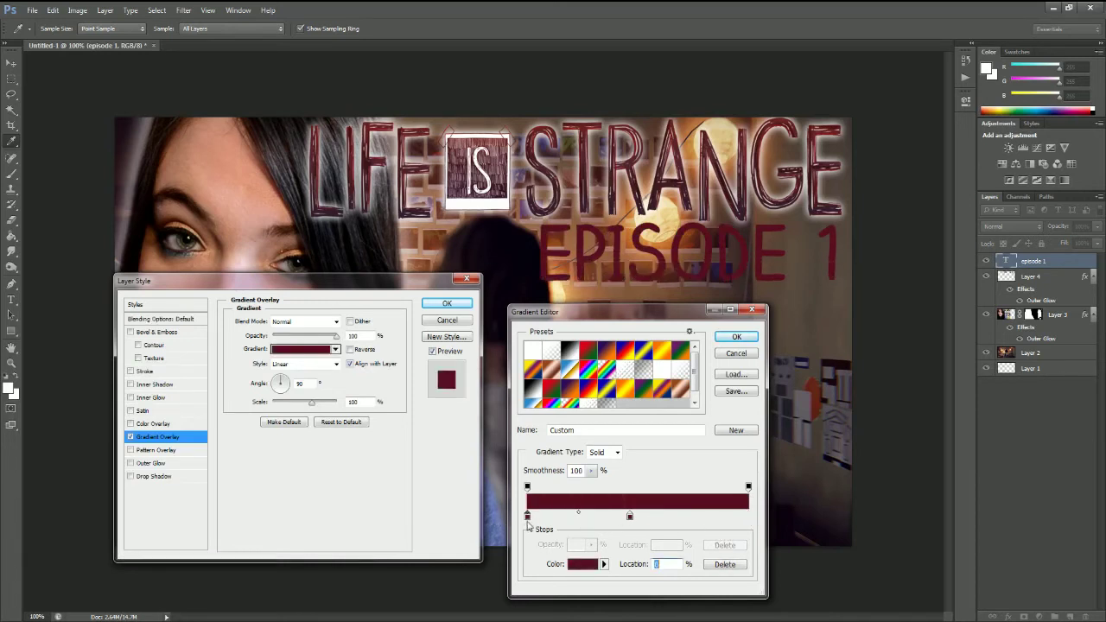
left_click(748, 516)
left_click(583, 564)
left_click_drag(220, 489, 191, 474)
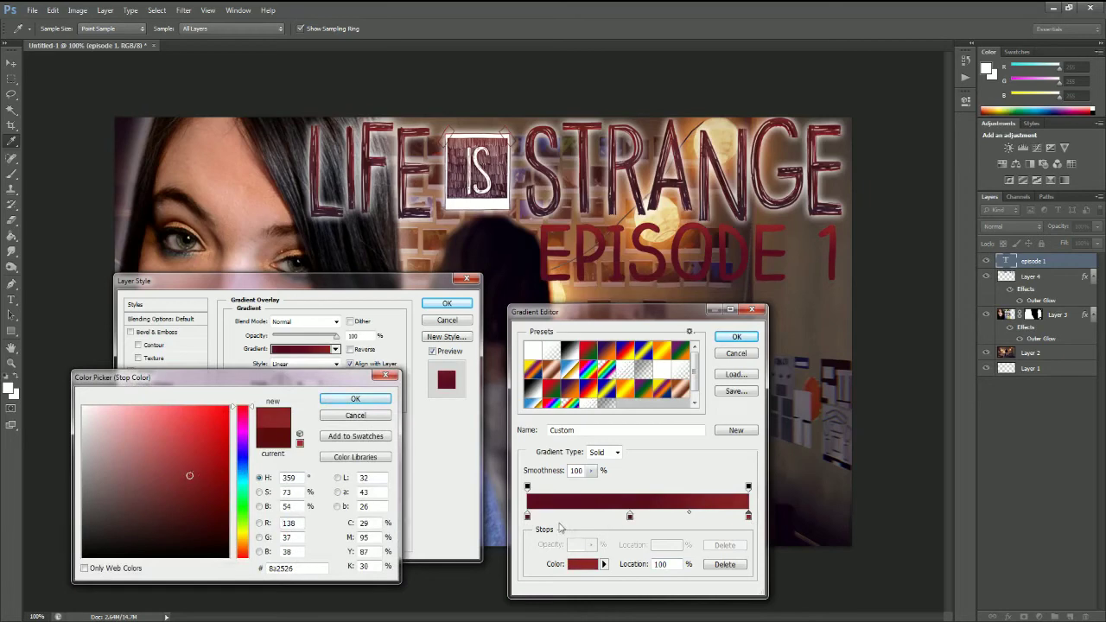
left_click(356, 399)
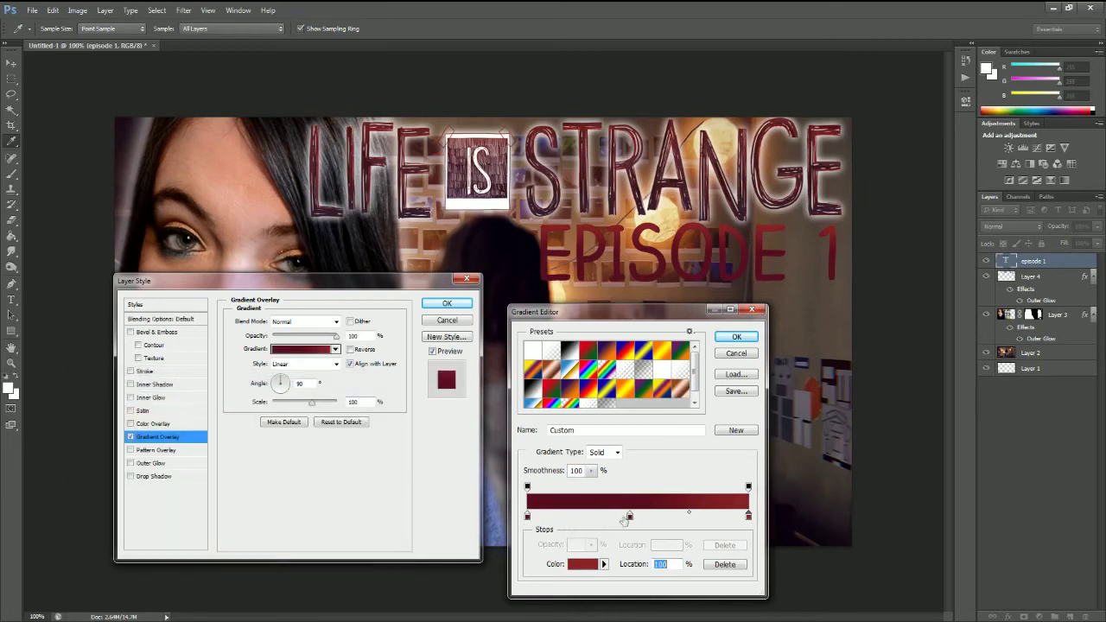
left_click(581, 564)
left_click_drag(199, 485, 197, 480)
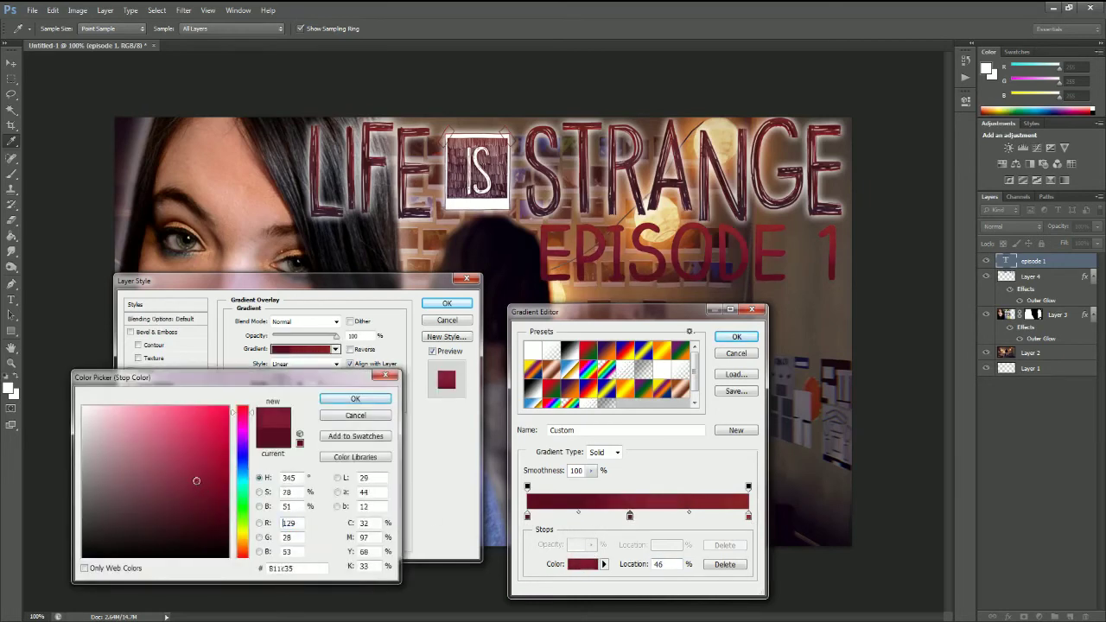
left_click(355, 399)
Recolour the gradient's right end stop a deep magenta-red
left_click(749, 516)
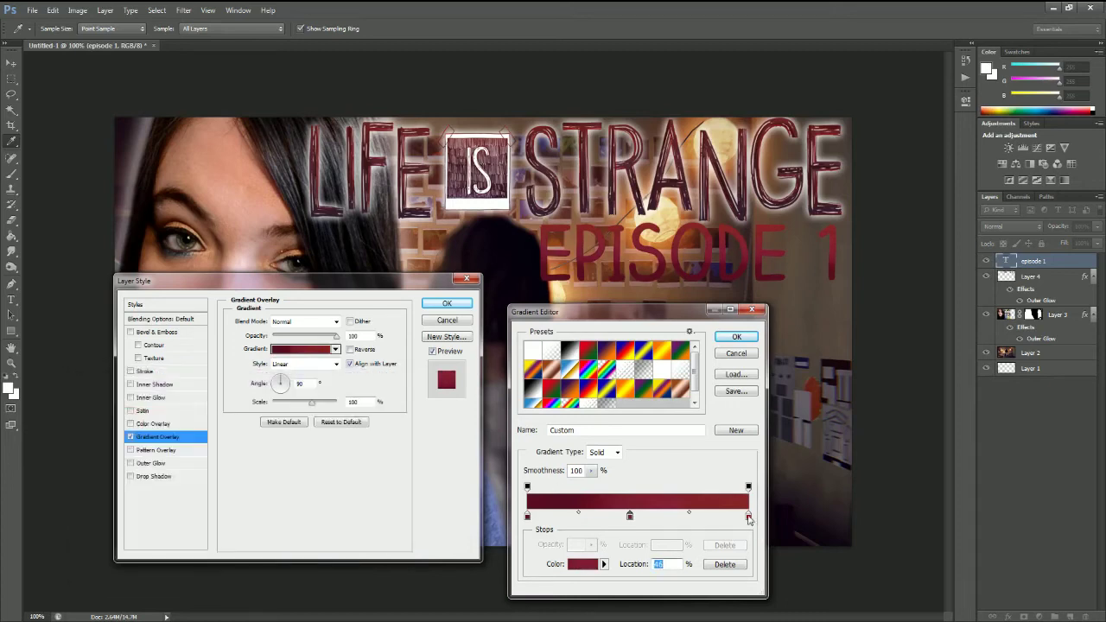
left_click(582, 564)
left_click(243, 419)
left_click(203, 480)
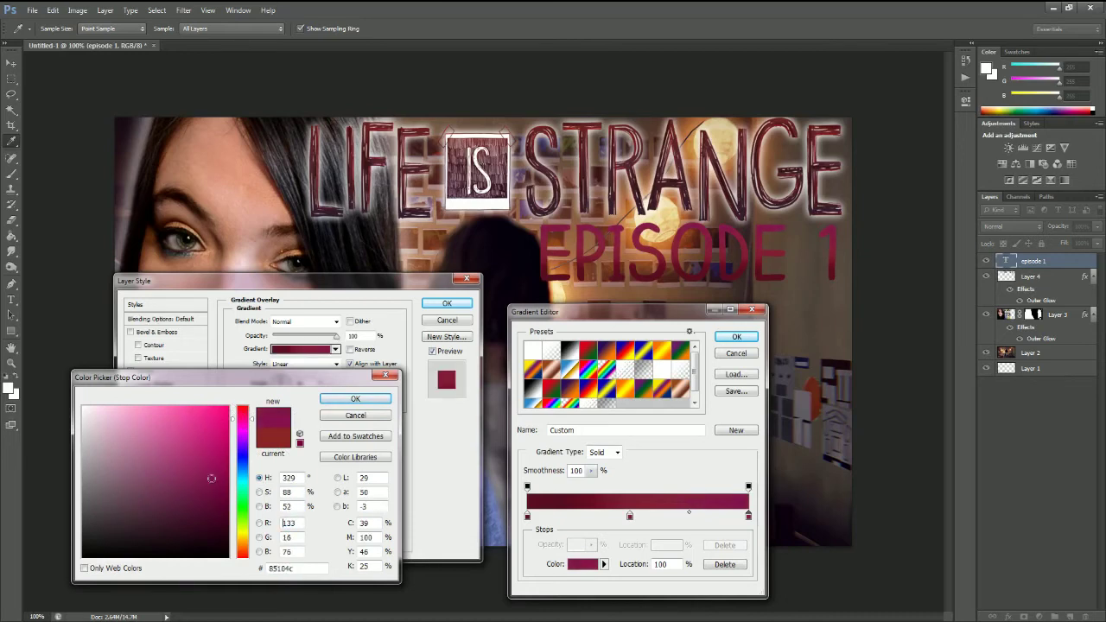
left_click(208, 477)
left_click(354, 399)
Confirm the middle stop's hex, lighten the right stop to brighter crimson, and accept the gradient
left_click(629, 516)
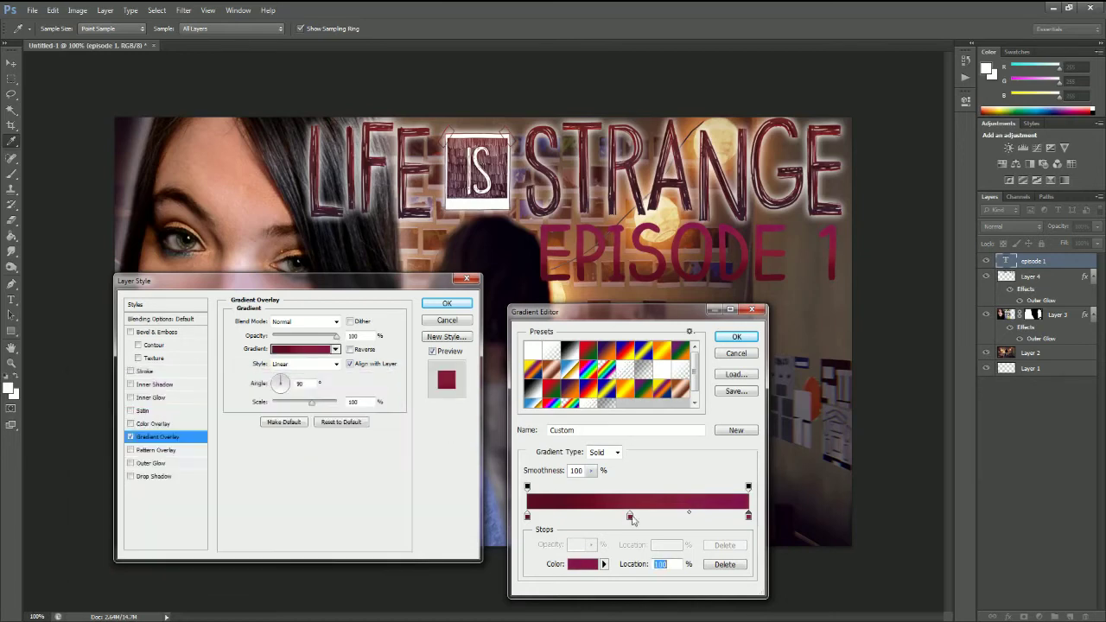
left_click(582, 563)
left_click(298, 568)
left_click(354, 399)
left_click(749, 516)
left_click(582, 564)
left_click(298, 568)
left_click_drag(198, 480, 197, 469)
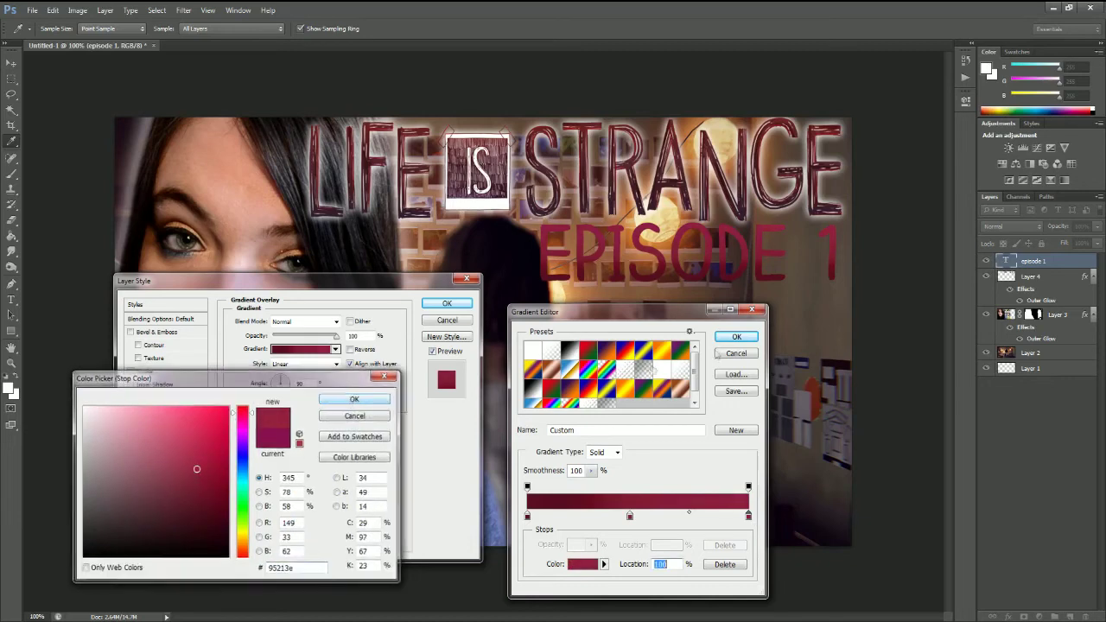
left_click(355, 399)
key("Return")
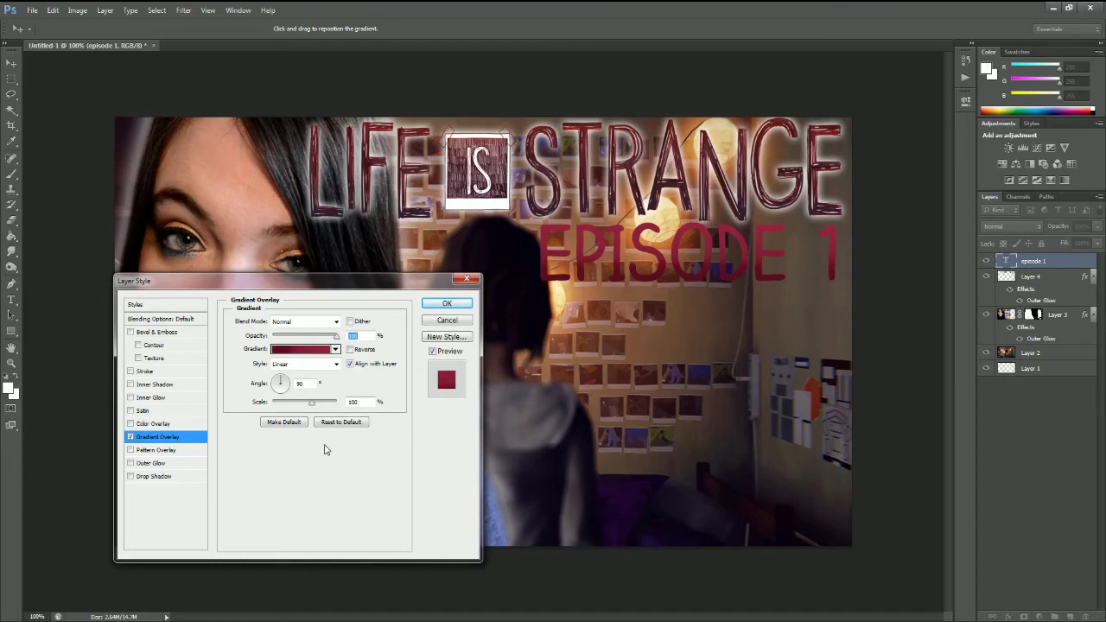
Add a 3 px black outside Stroke to the EPISODE 1 text
left_click(144, 373)
left_click(276, 320)
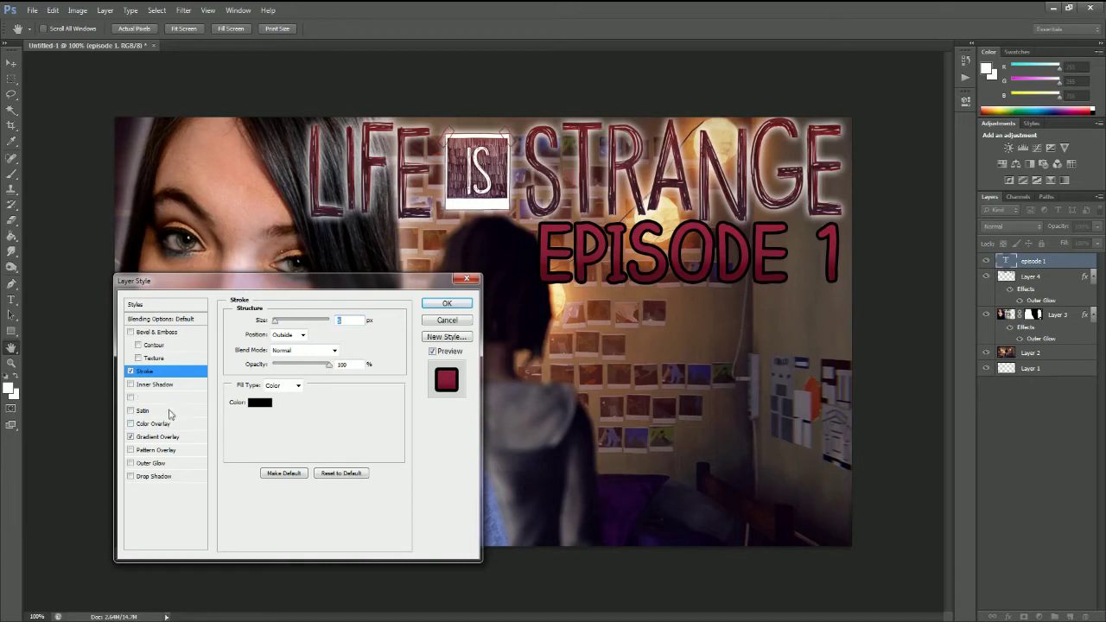
Enable Outer Glow on EPISODE 1 in Normal blend mode with a larger size
left_click(152, 464)
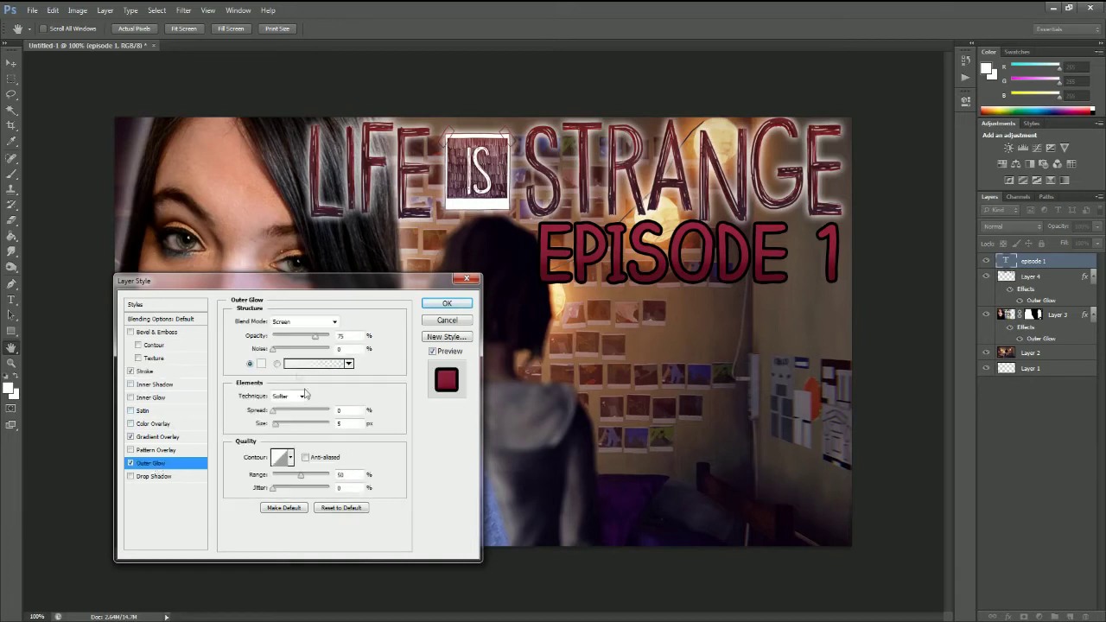
left_click(302, 322)
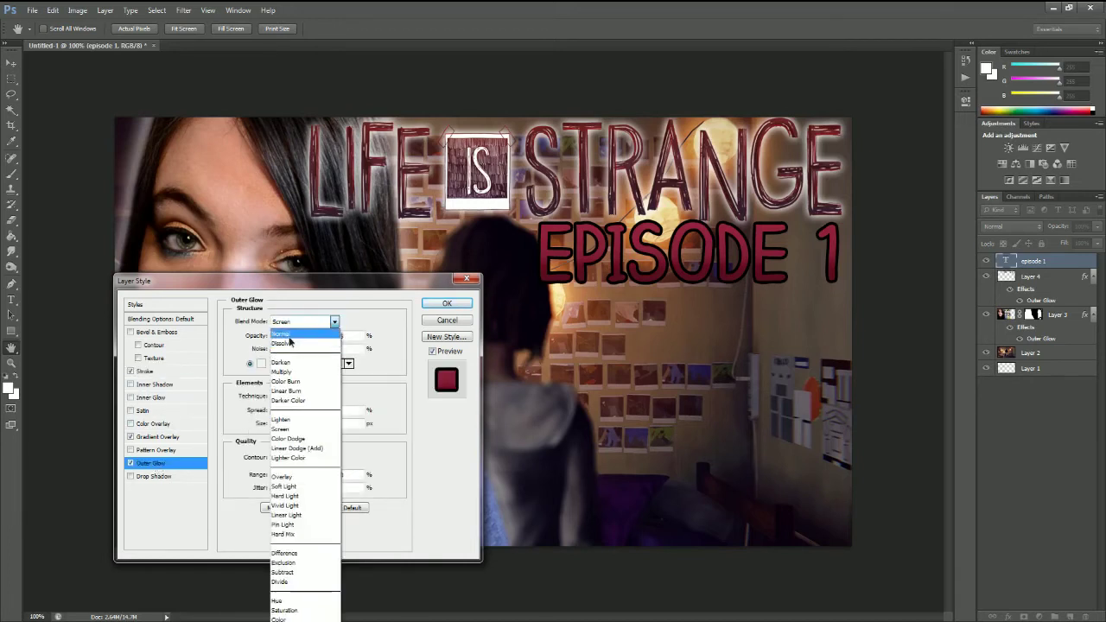
left_click(290, 327)
left_click_drag(277, 429, 281, 430)
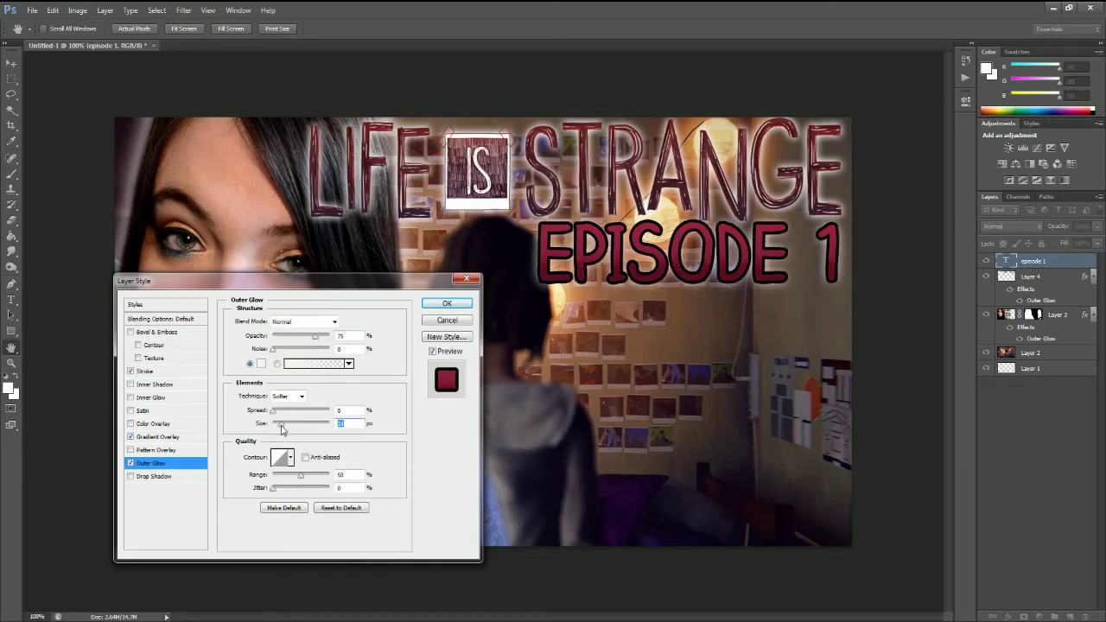
Set the outer glow colour to white (ffffff) after trying a dark red
left_click(261, 363)
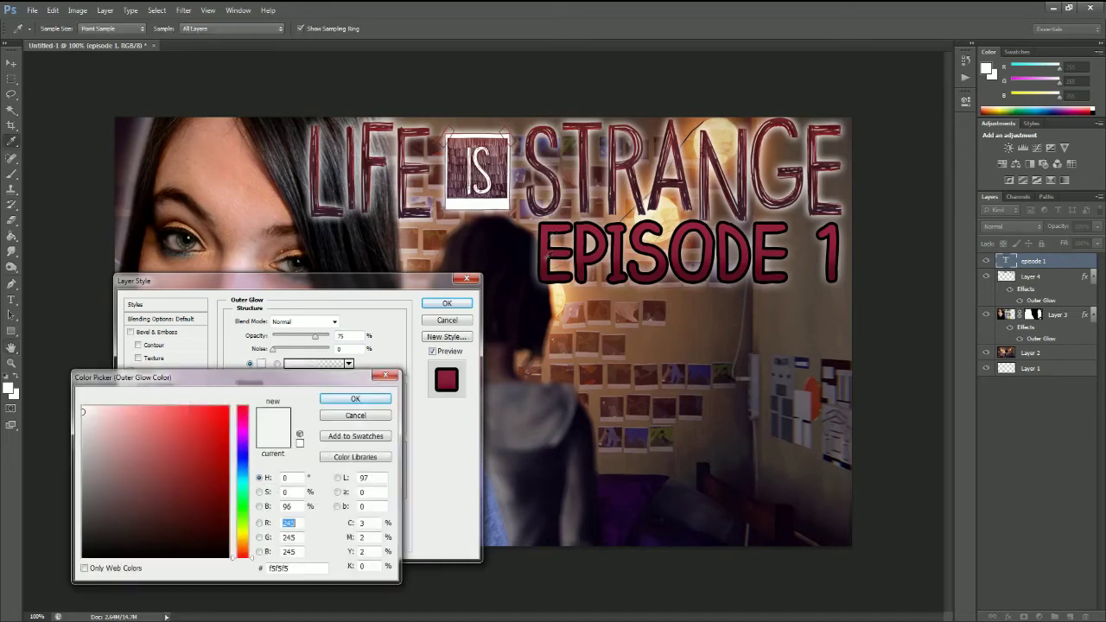
left_click(552, 228)
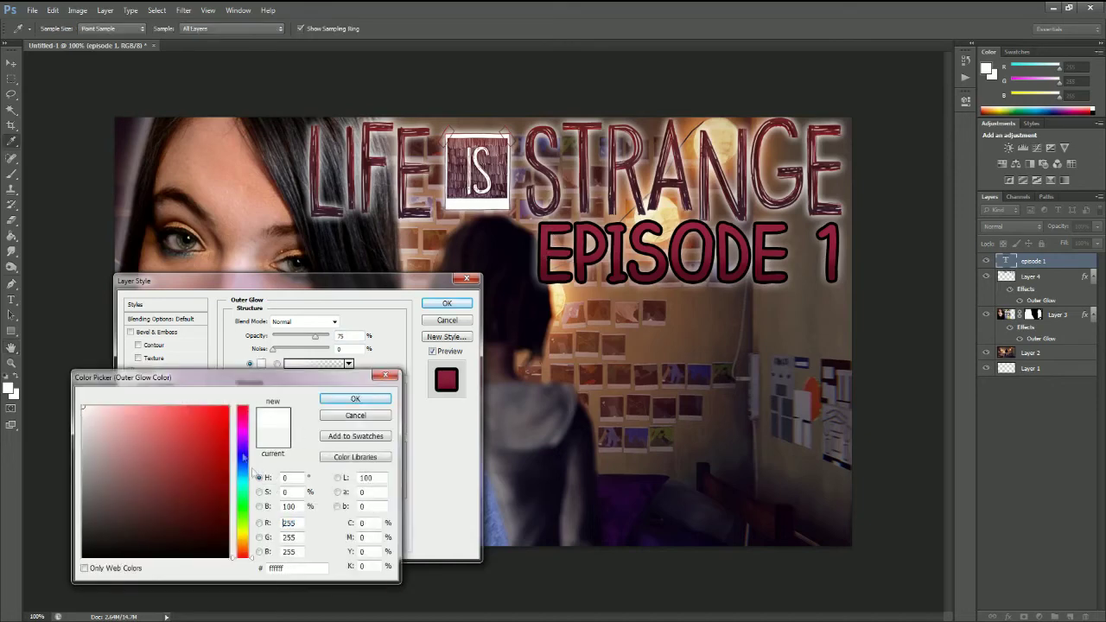
left_click(226, 476)
left_click(242, 430)
left_click_drag(245, 434, 244, 414)
left_click_drag(232, 454, 218, 493)
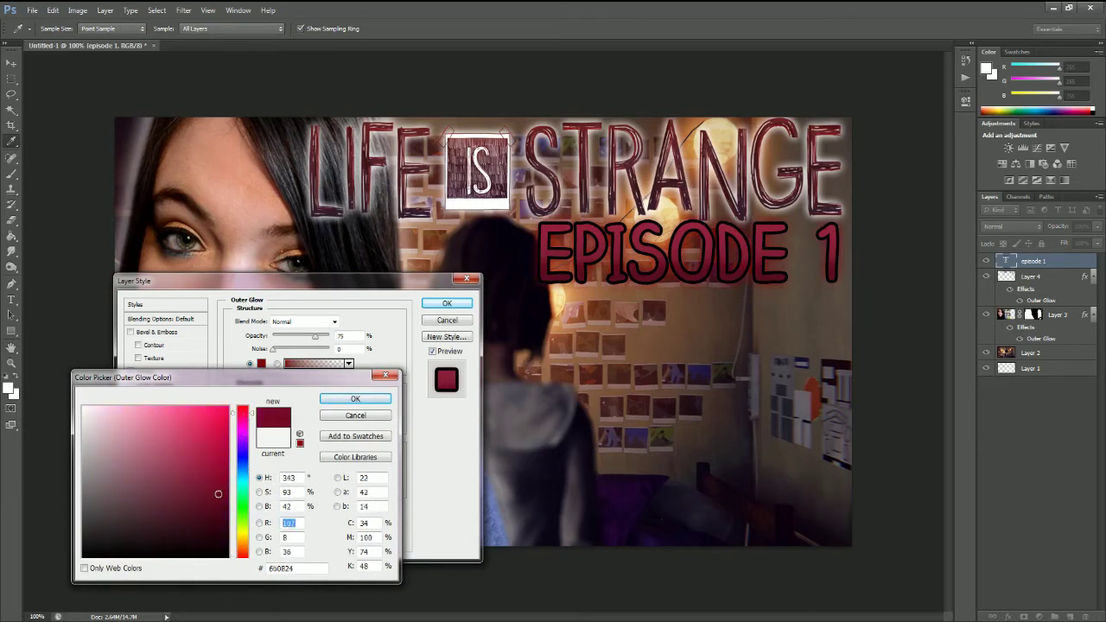
left_click(375, 398)
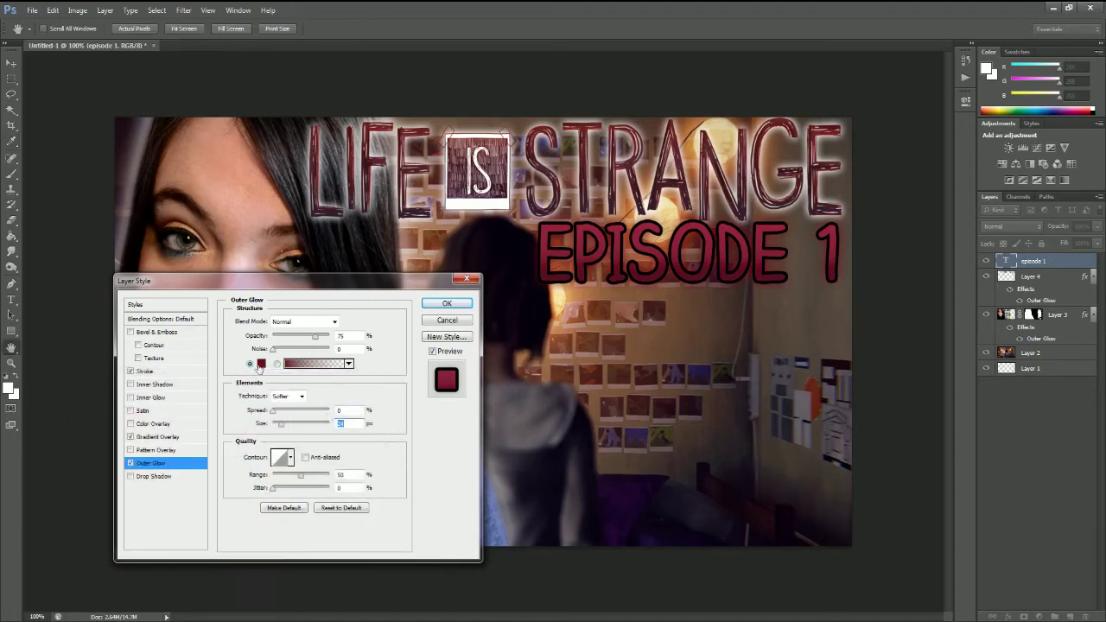
left_click(261, 363)
left_click(12, 372)
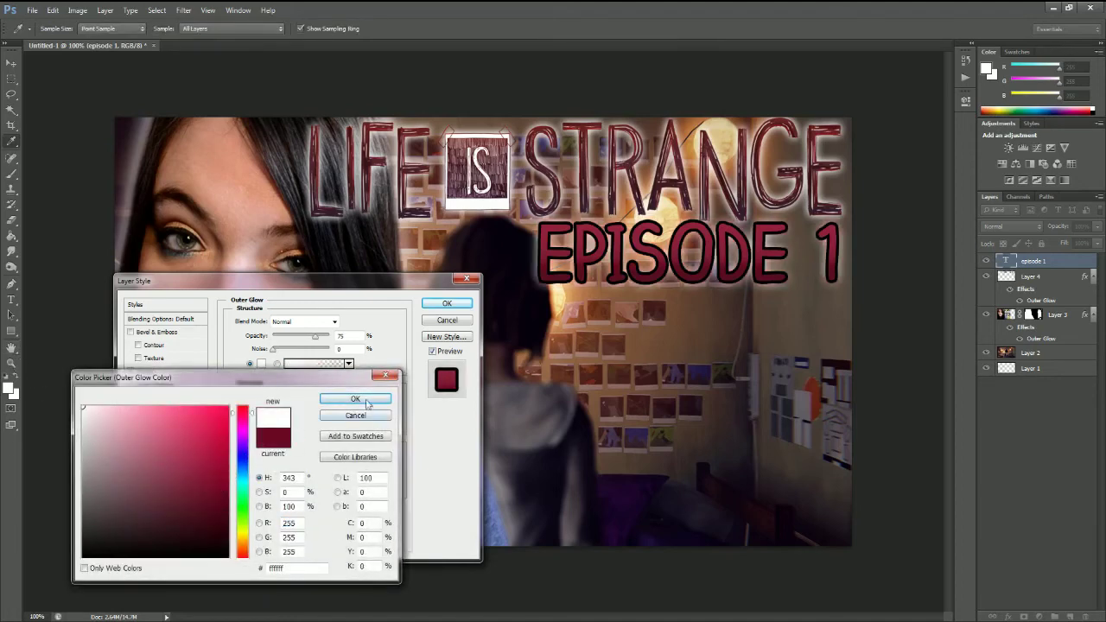
left_click(366, 400)
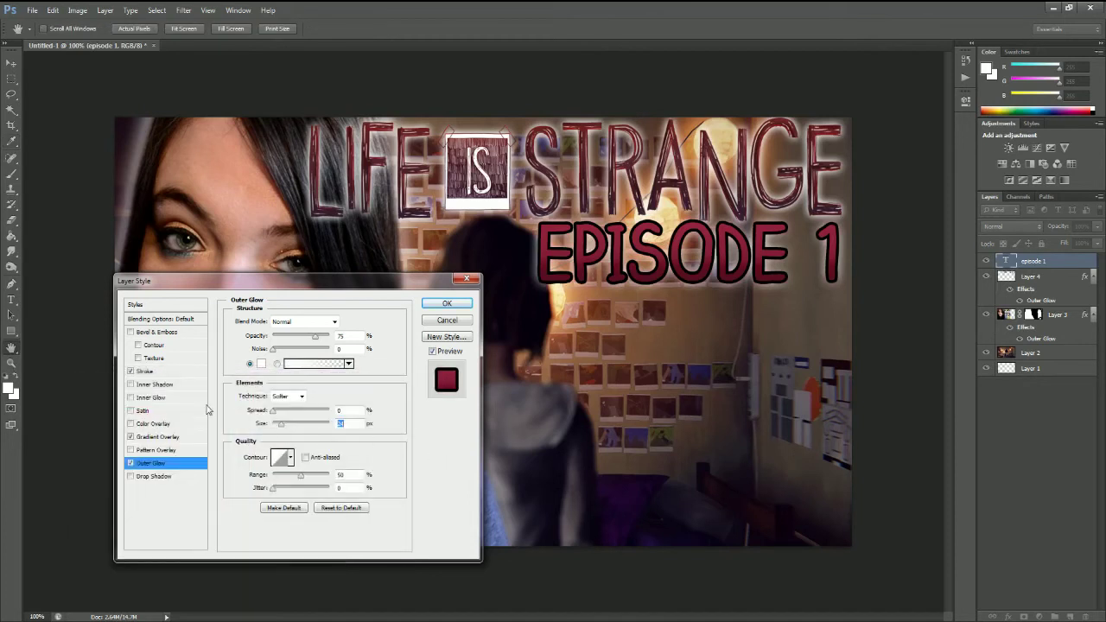
left_click(164, 386)
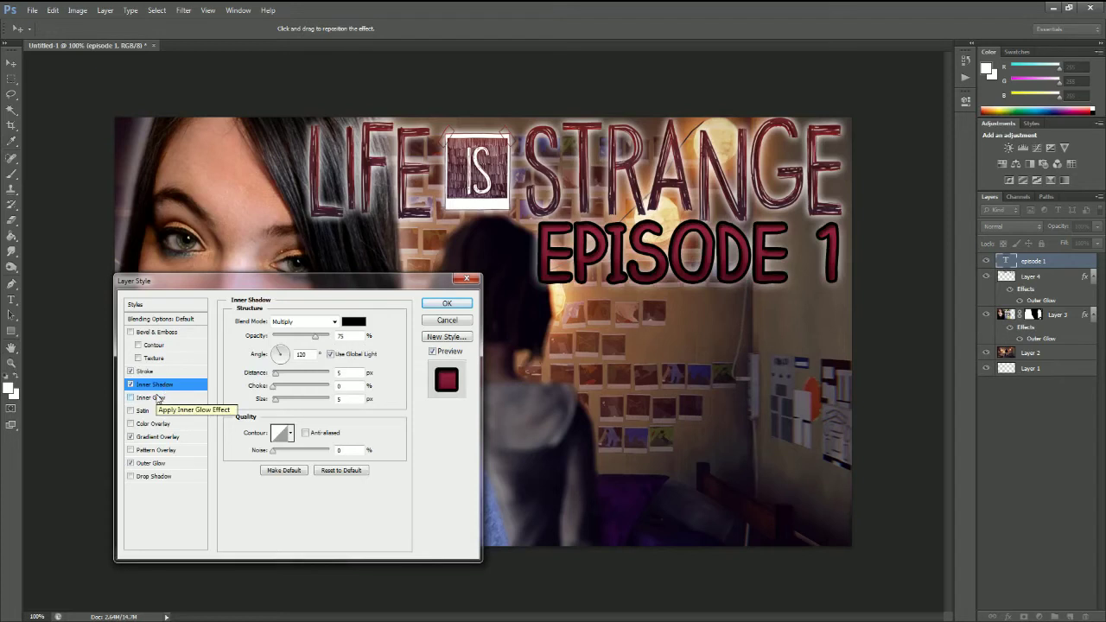
Set the Inner Shadow to Normal blend mode with a bright pink (fd4472) colour
left_click(328, 326)
left_click(353, 321)
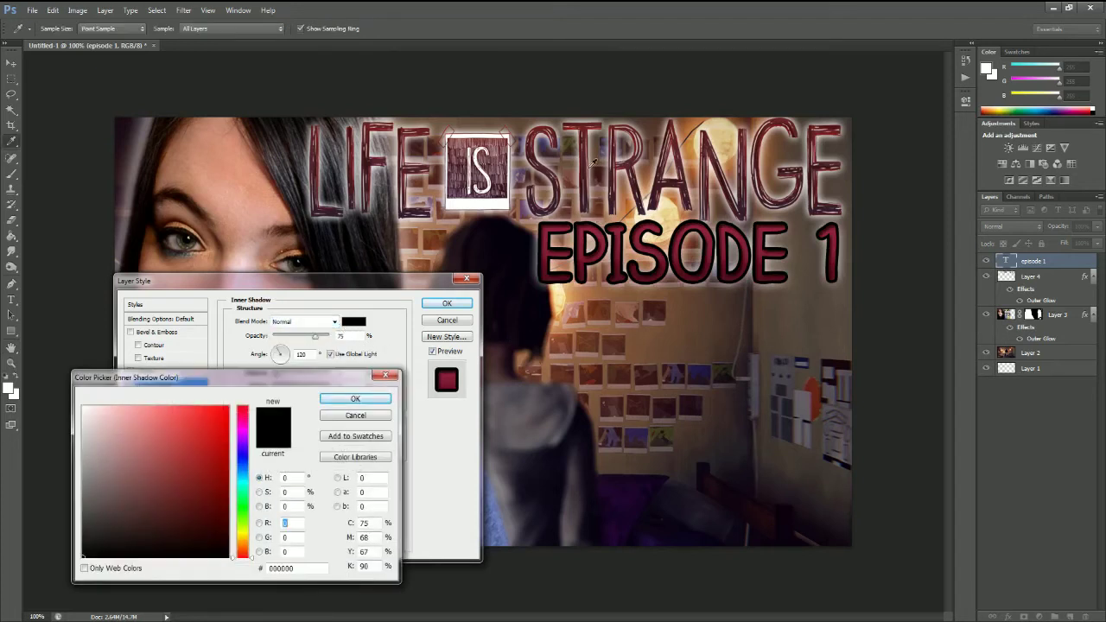
left_click(584, 124)
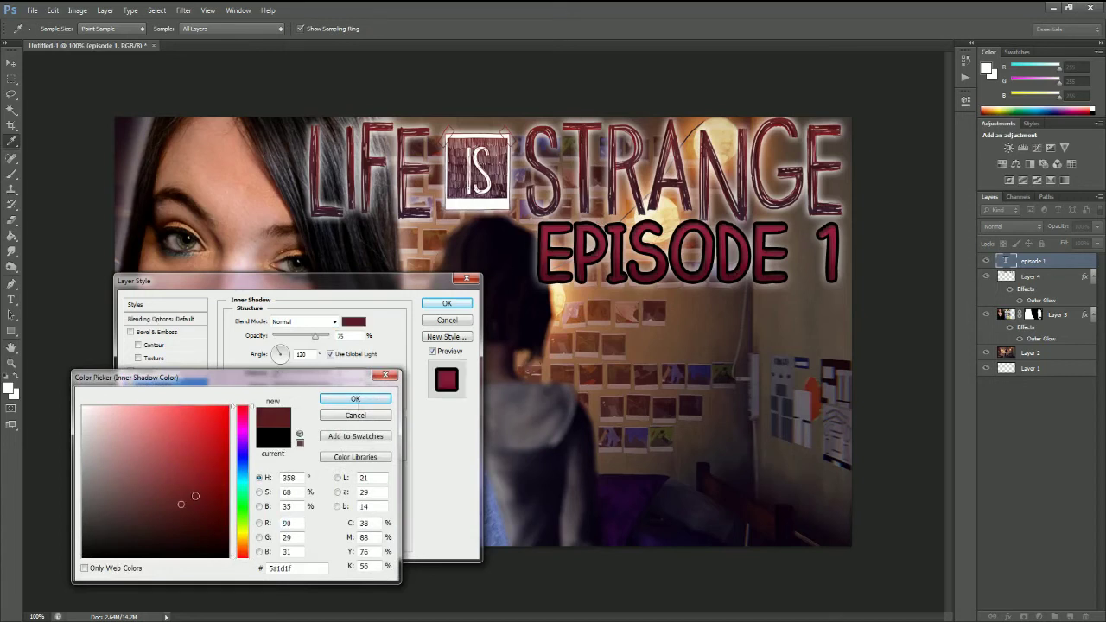
left_click_drag(245, 407, 245, 415)
double_click(305, 567)
type("811c35")
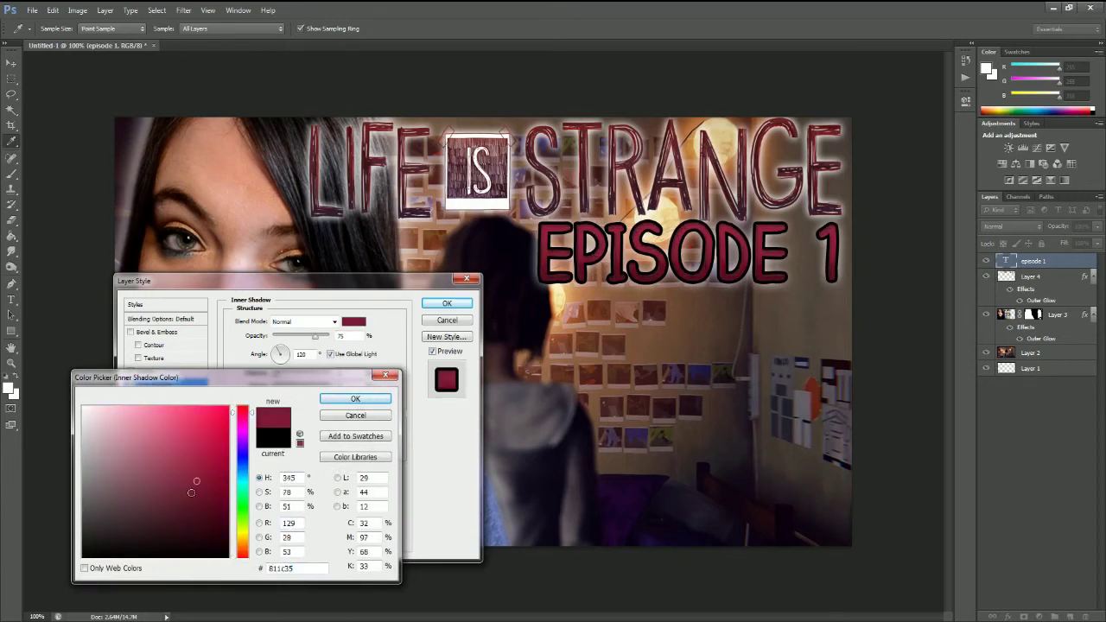
mouse_move(191, 492)
left_mouse_down()
mouse_move(189, 407)
mouse_move(205, 508)
mouse_move(190, 406)
left_mouse_up()
left_click(356, 398)
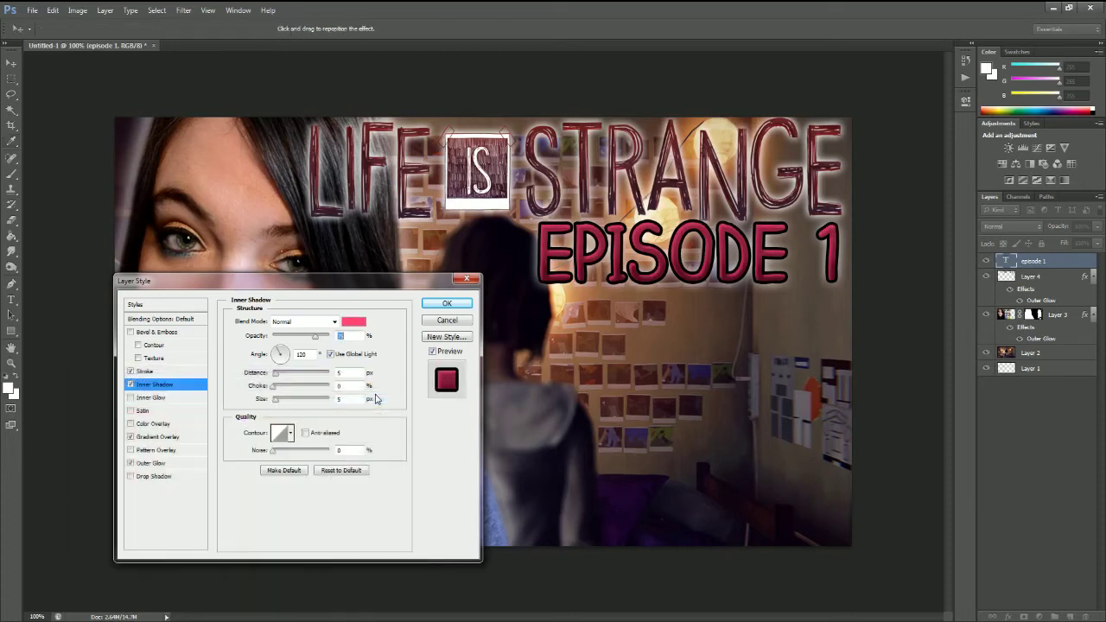
left_click(150, 397)
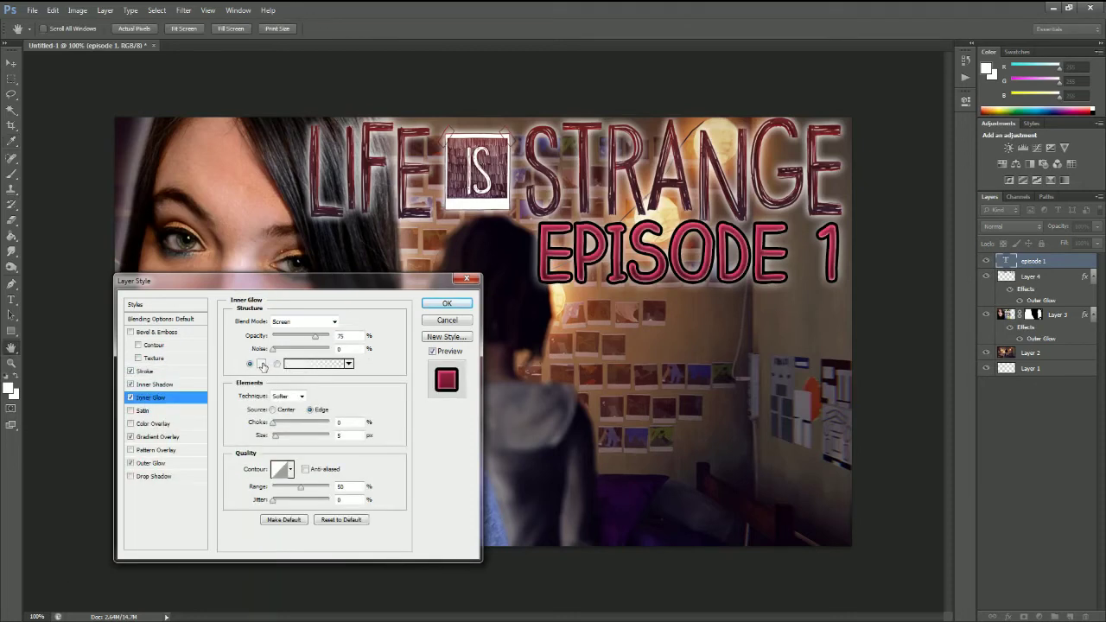
Give EPISODE 1 a Normal-mode e12050 Inner Glow with adjusted opacity and apply all effects
left_click(262, 363)
left_click(321, 568)
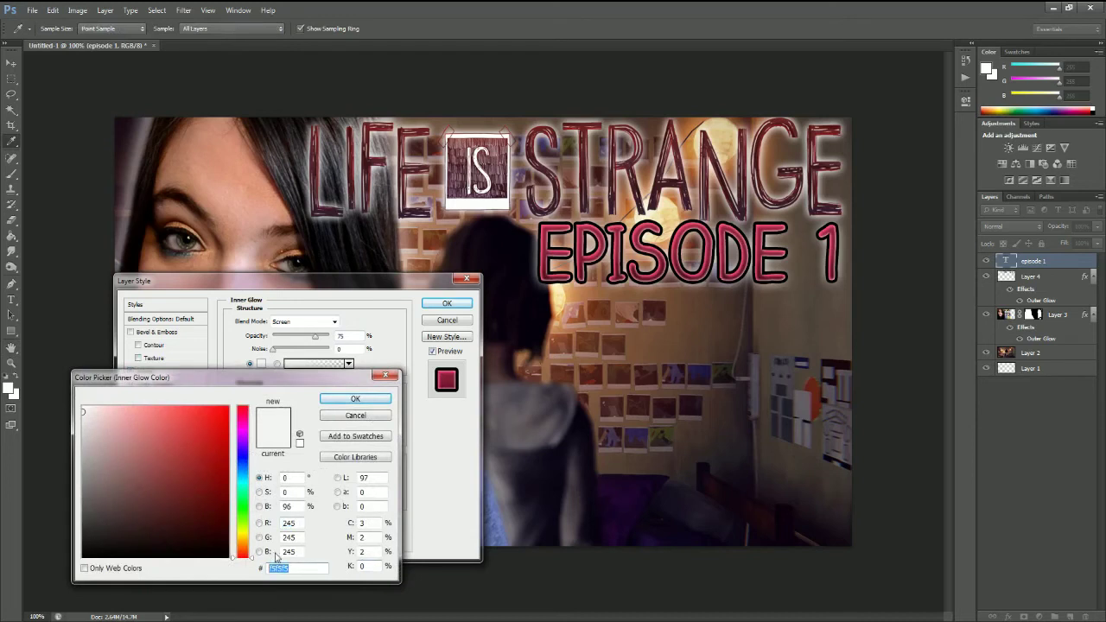
type("e12050")
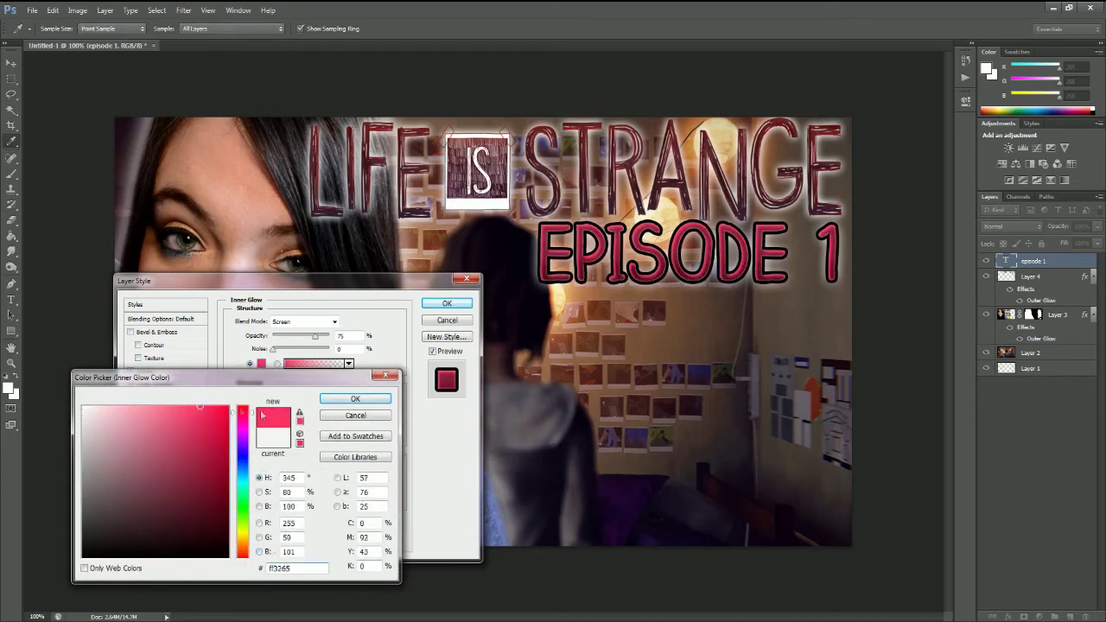
left_click(356, 399)
left_click(294, 321)
left_click(298, 334)
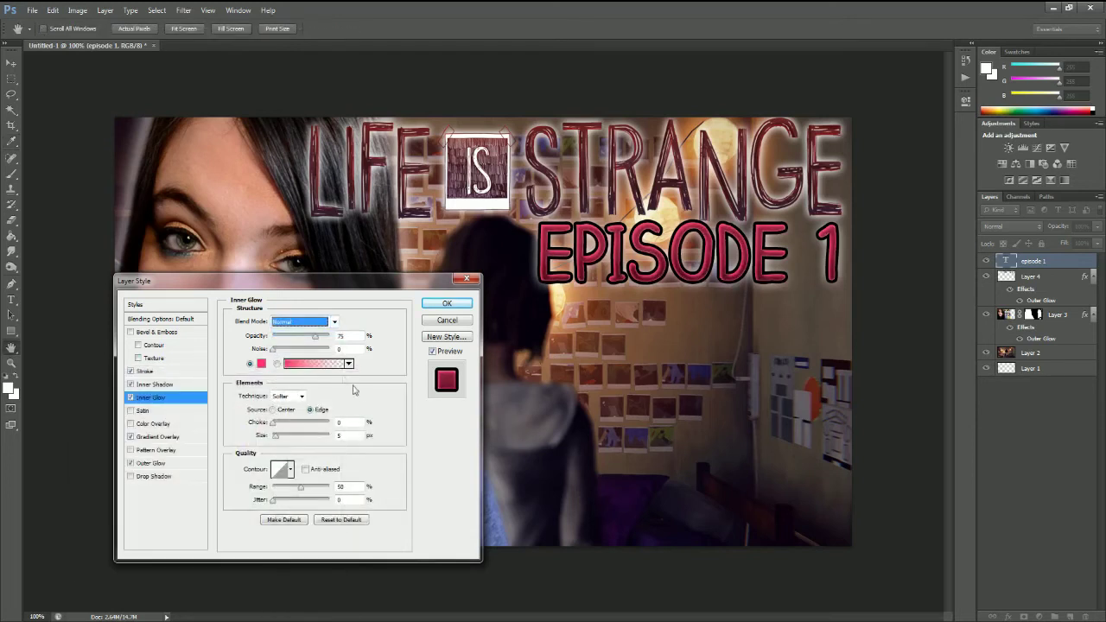
mouse_move(314, 336)
left_mouse_down()
mouse_move(258, 341)
mouse_move(310, 339)
left_mouse_up()
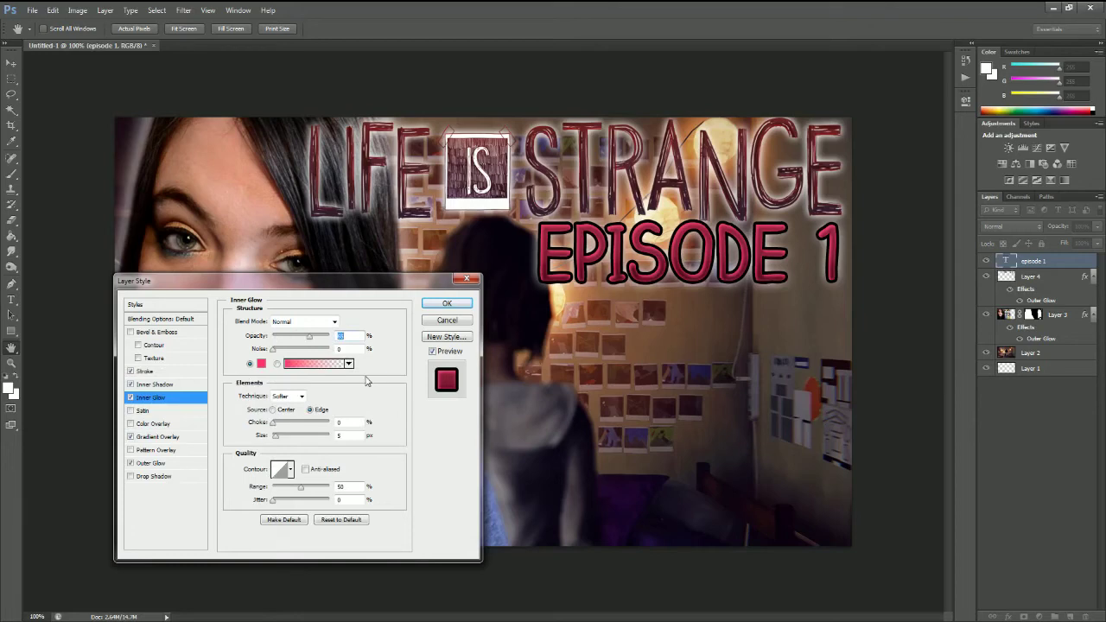
left_click(447, 303)
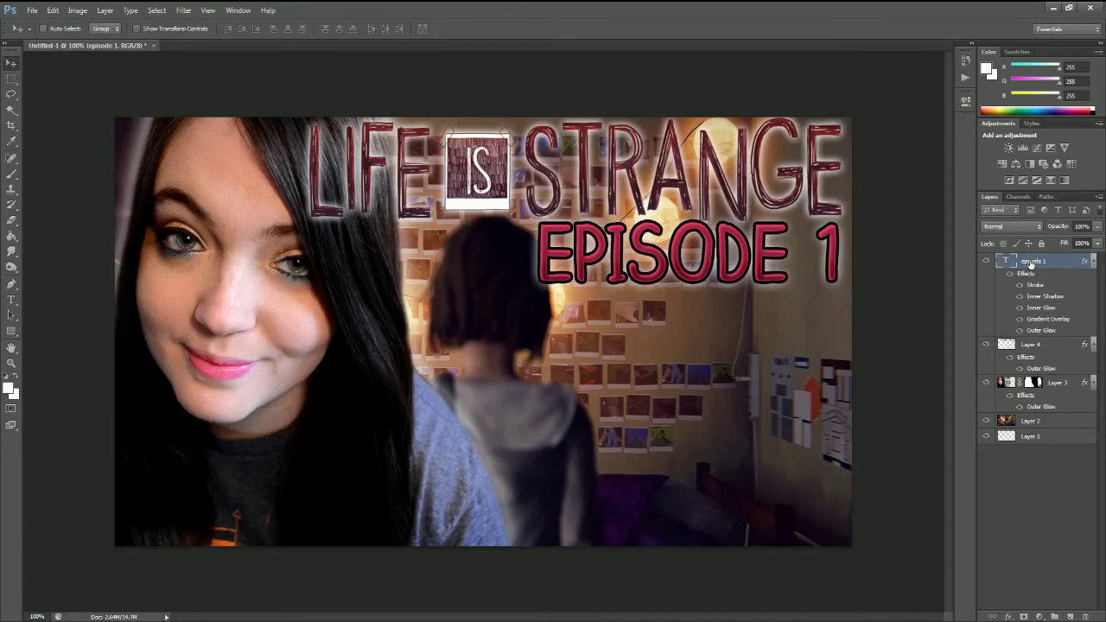
Duplicate the EPISODE 1 layer and change the copy's text to 'PART 1'
left_click_drag(1038, 262, 1071, 615)
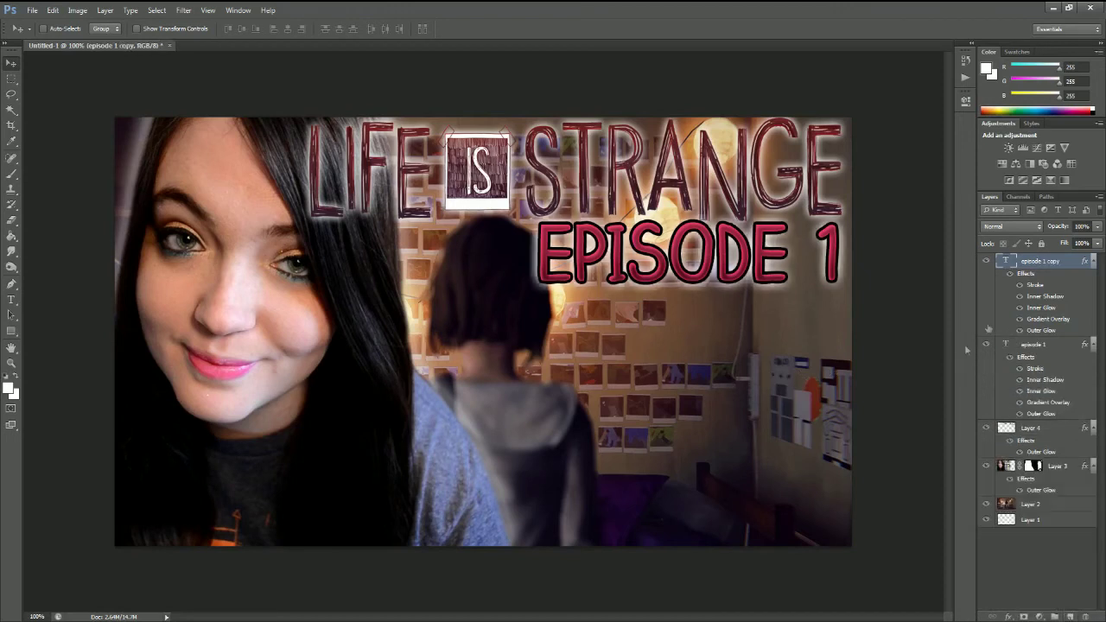
double_click(1007, 261)
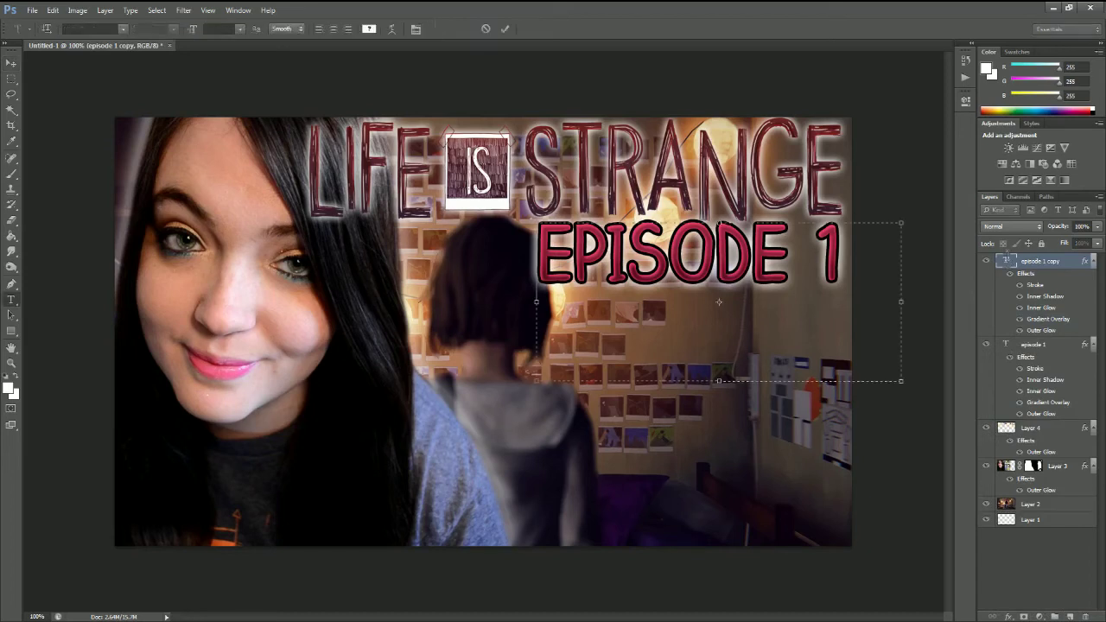
left_click_drag(860, 272, 475, 263)
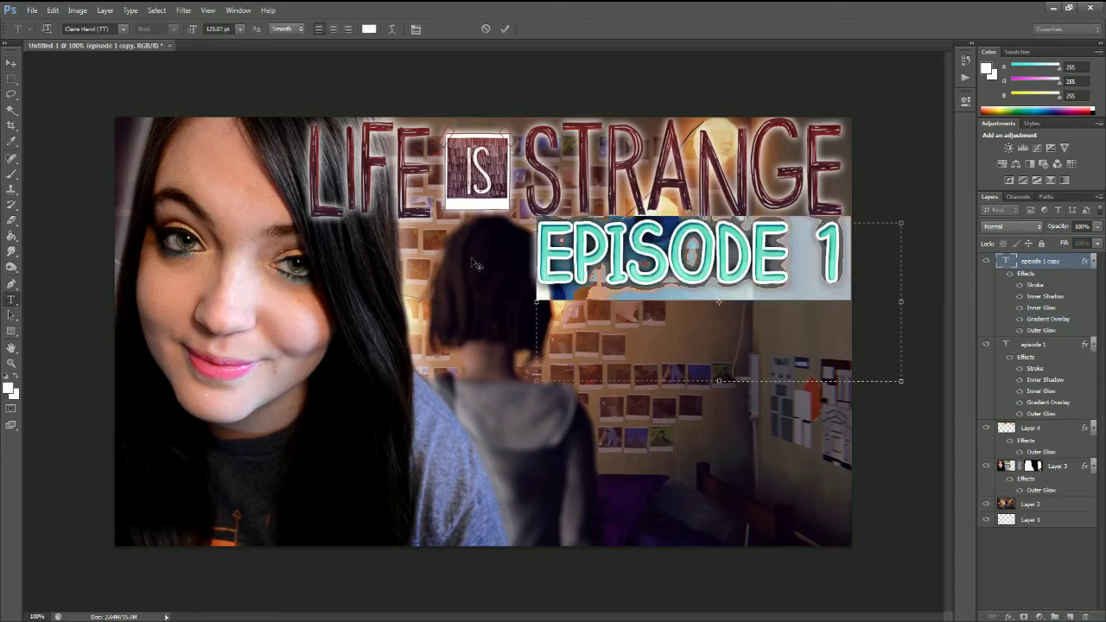
type("PART")
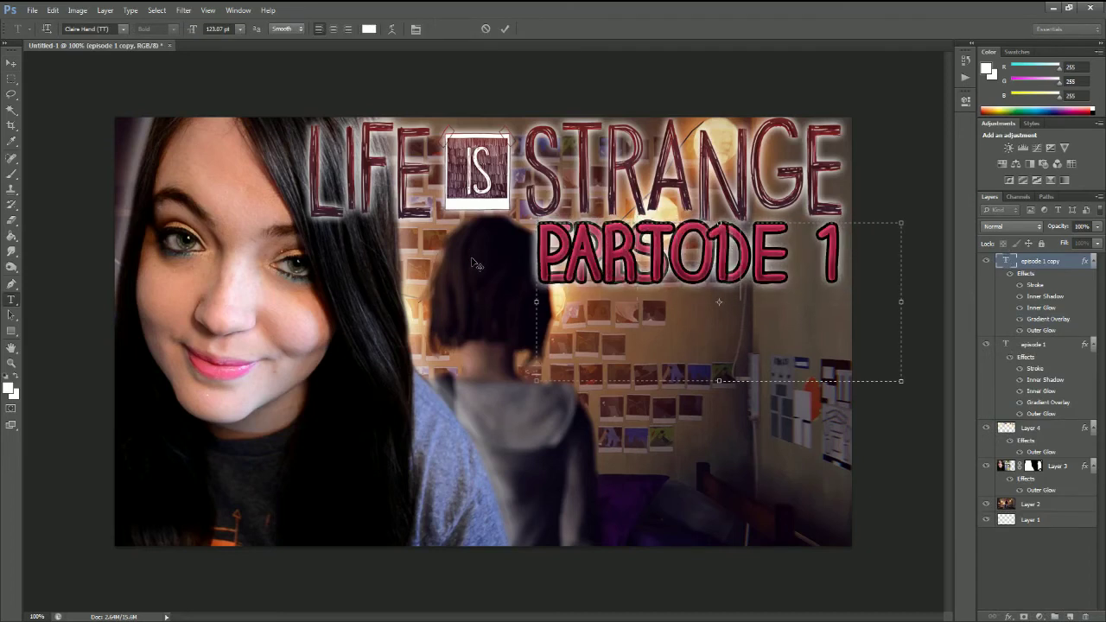
left_click(504, 28)
Resize PART 1 (168%, then 83%) and place it at the bottom-right
key("v")
left_click_drag(638, 269, 520, 427)
key("ctrl+t")
left_click_drag(412, 366, 195, 223)
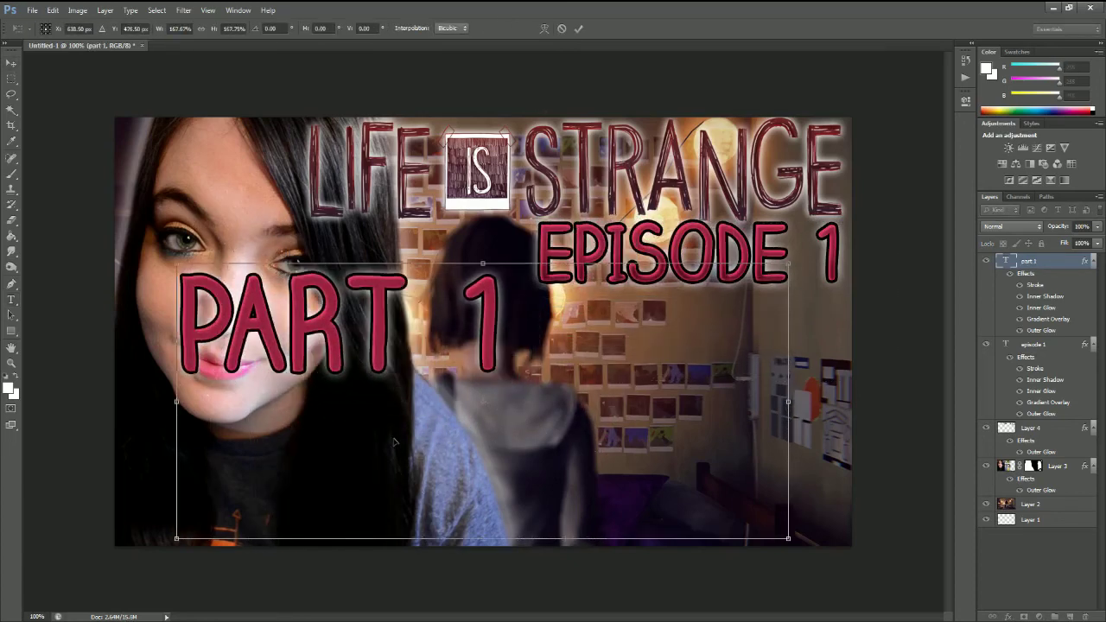
key("Return")
left_click_drag(359, 334, 700, 501)
key("ctrl+t")
left_click_drag(519, 427, 646, 475)
key("Return")
left_click(1008, 616)
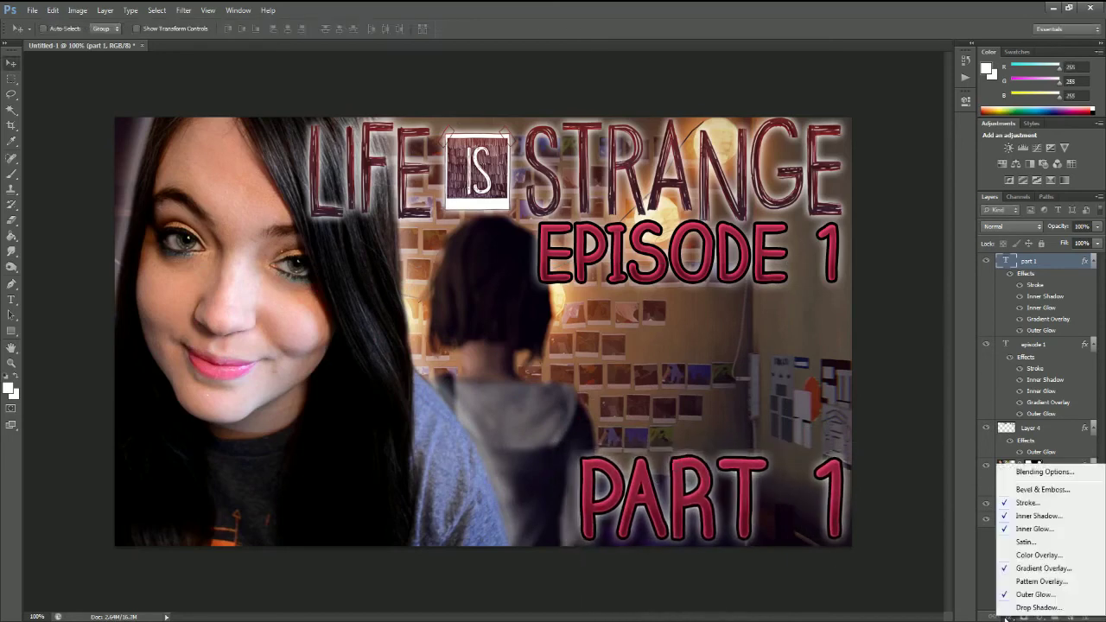
Reduce the PART 1 title's black Stroke size from 18 to 9 px
left_click(1024, 504)
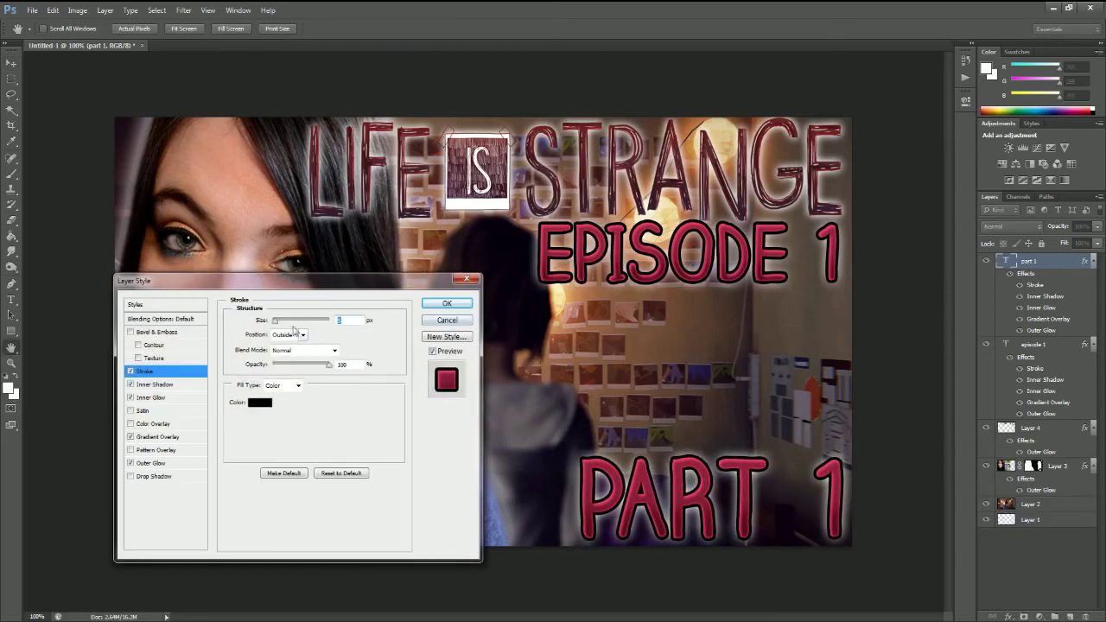
left_click_drag(279, 326, 280, 327)
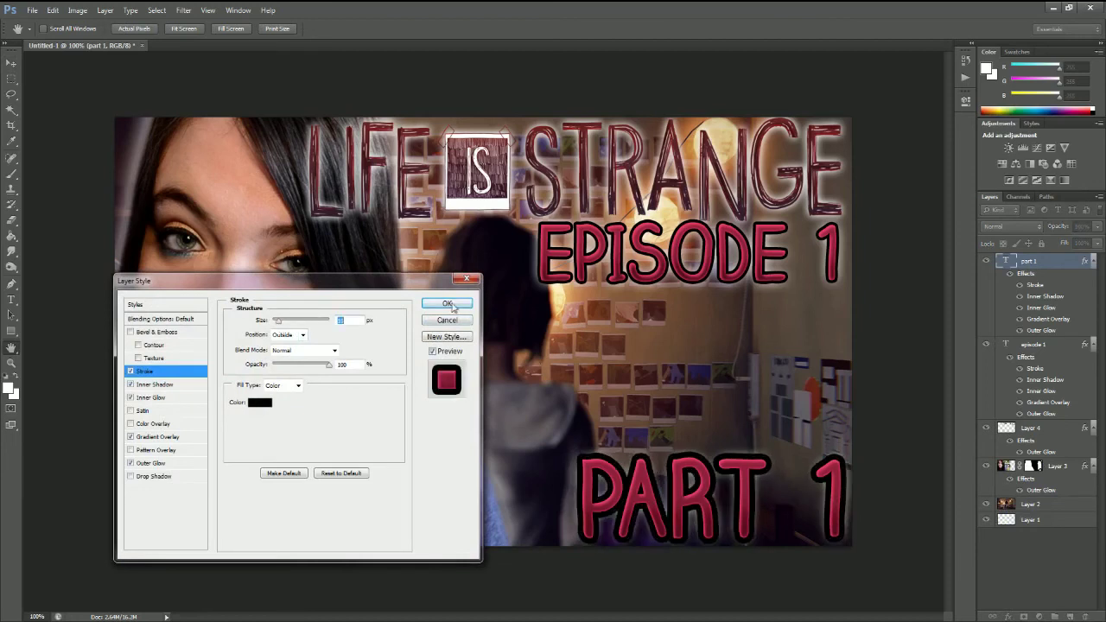
type("9")
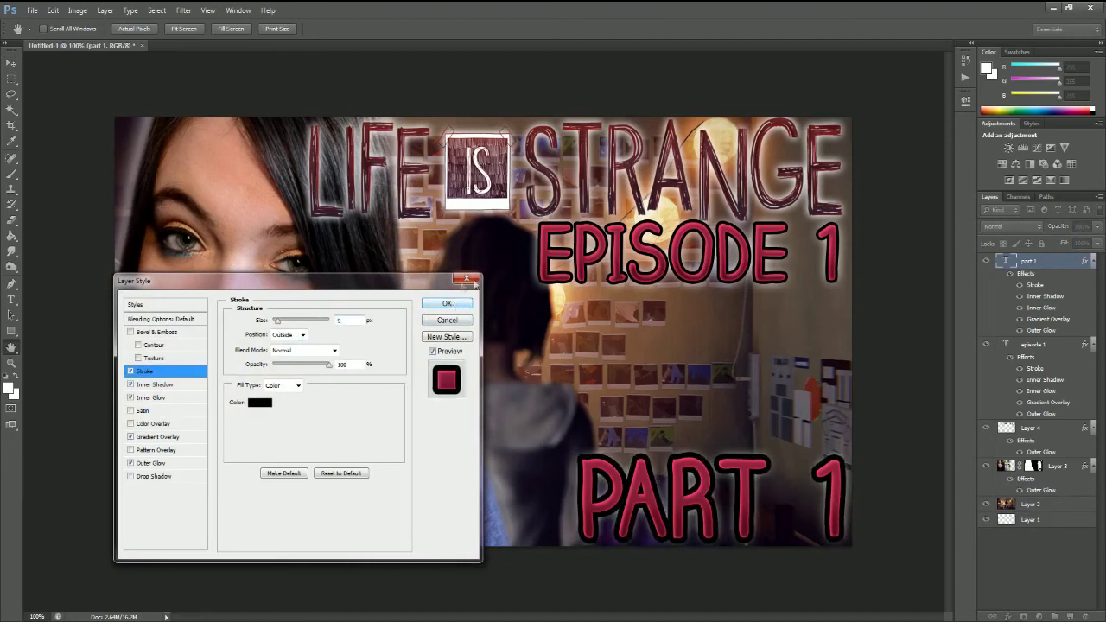
left_click(447, 306)
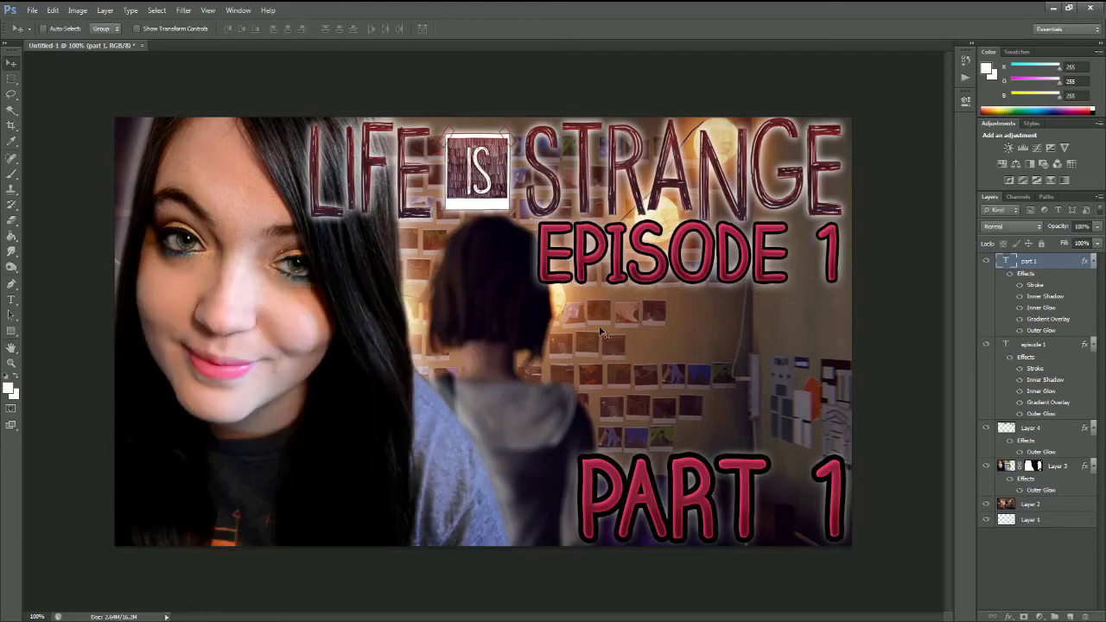
left_click(11, 331)
left_click_drag(108, 113, 845, 548)
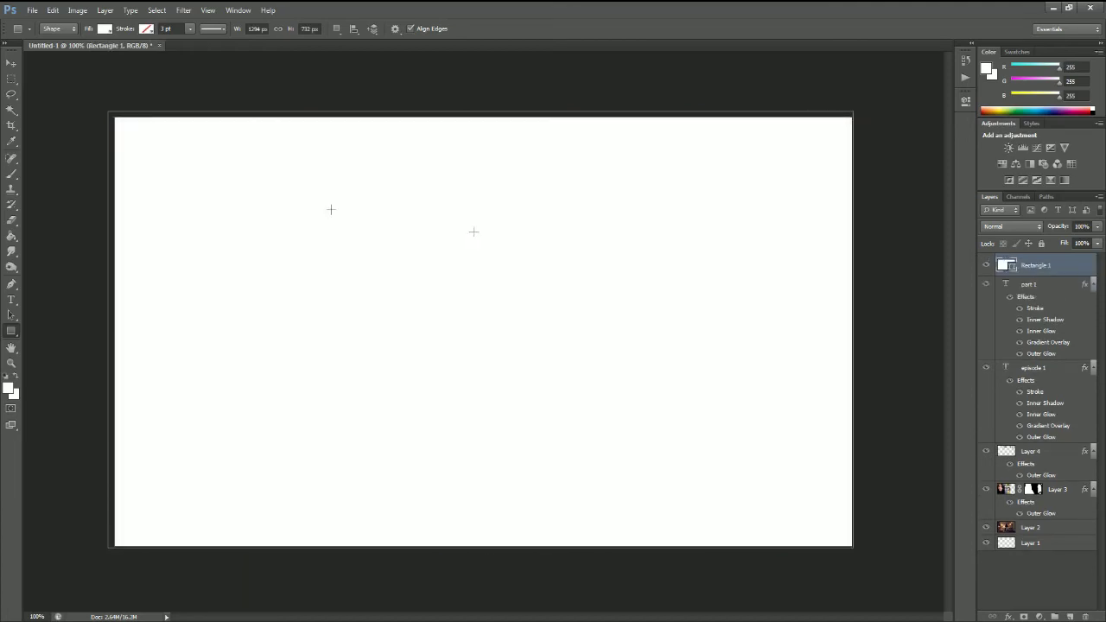
left_click(146, 29)
left_click(125, 100)
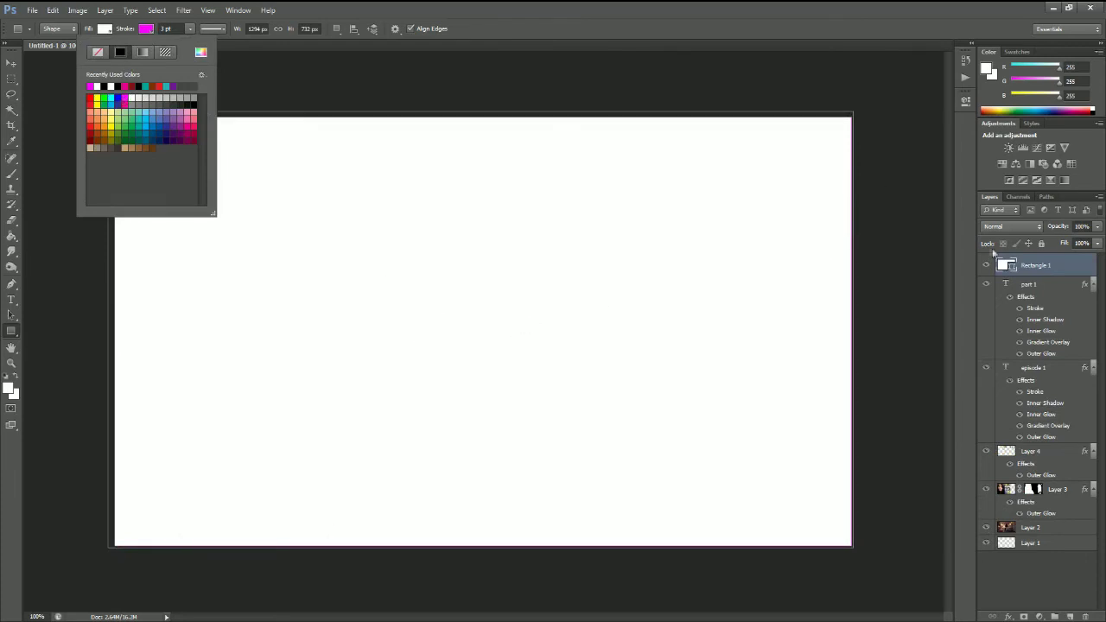
left_click(1097, 243)
left_click_drag(1096, 259, 1003, 262)
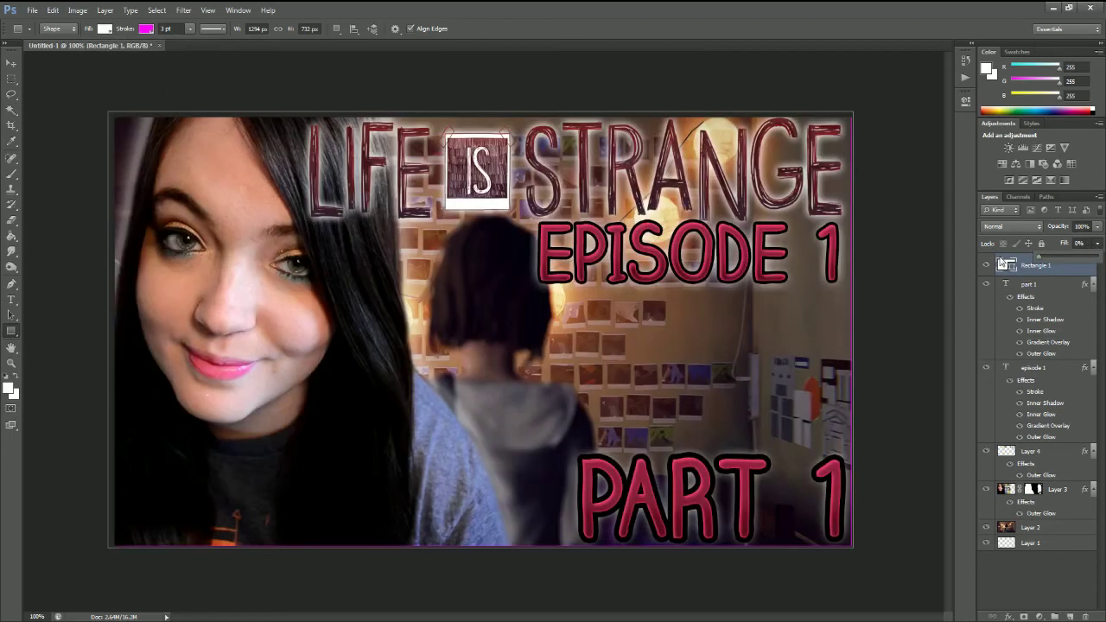
left_click(654, 285)
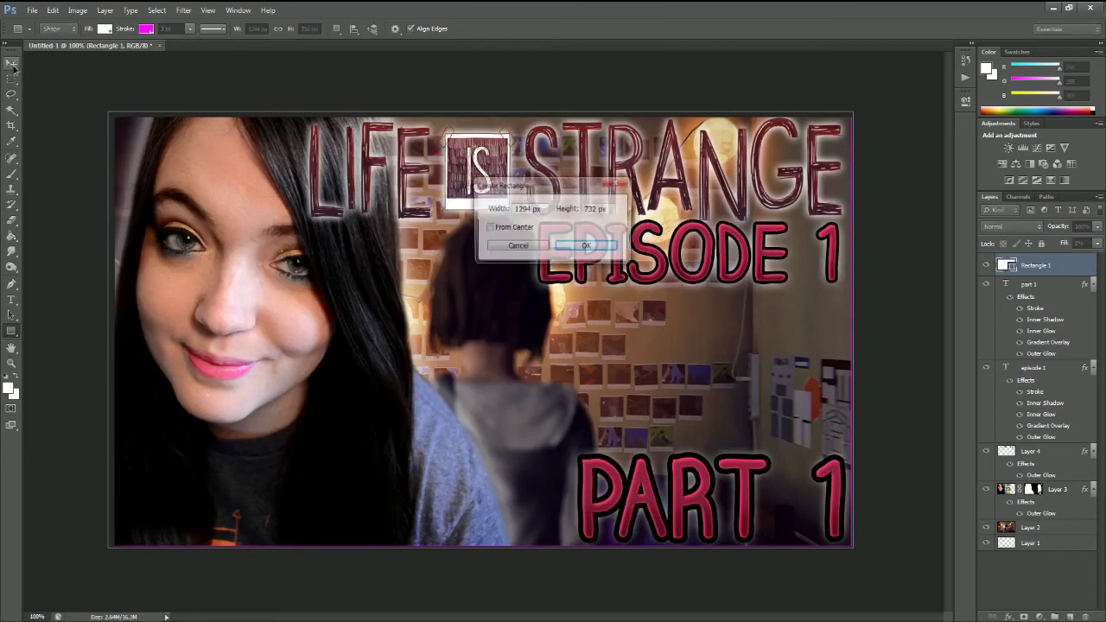
left_click(527, 247)
left_click(11, 63)
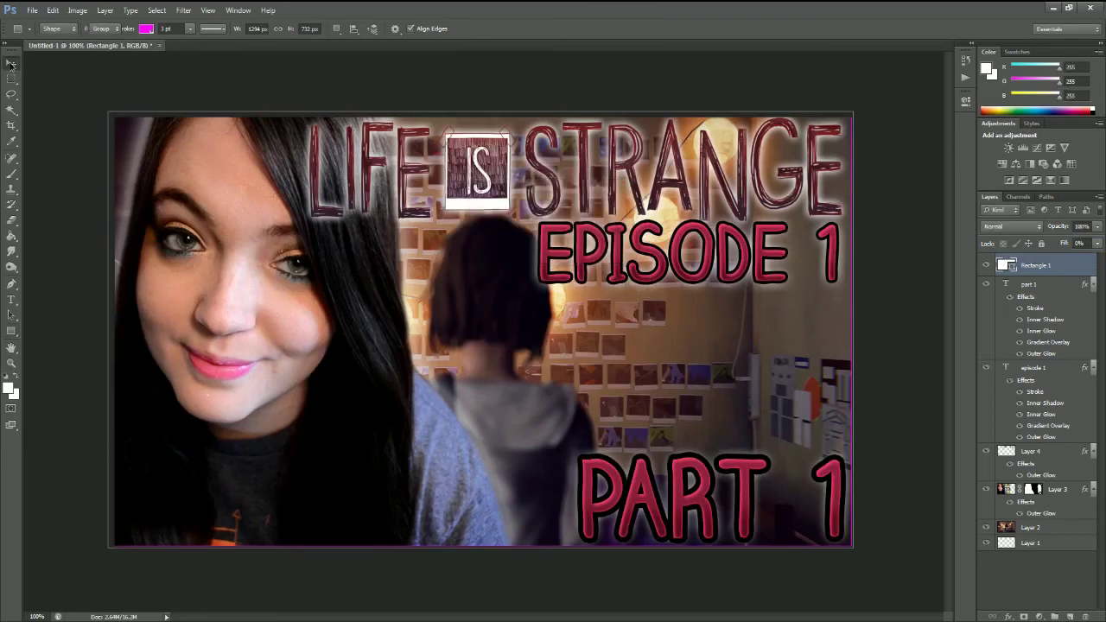
key("Delete")
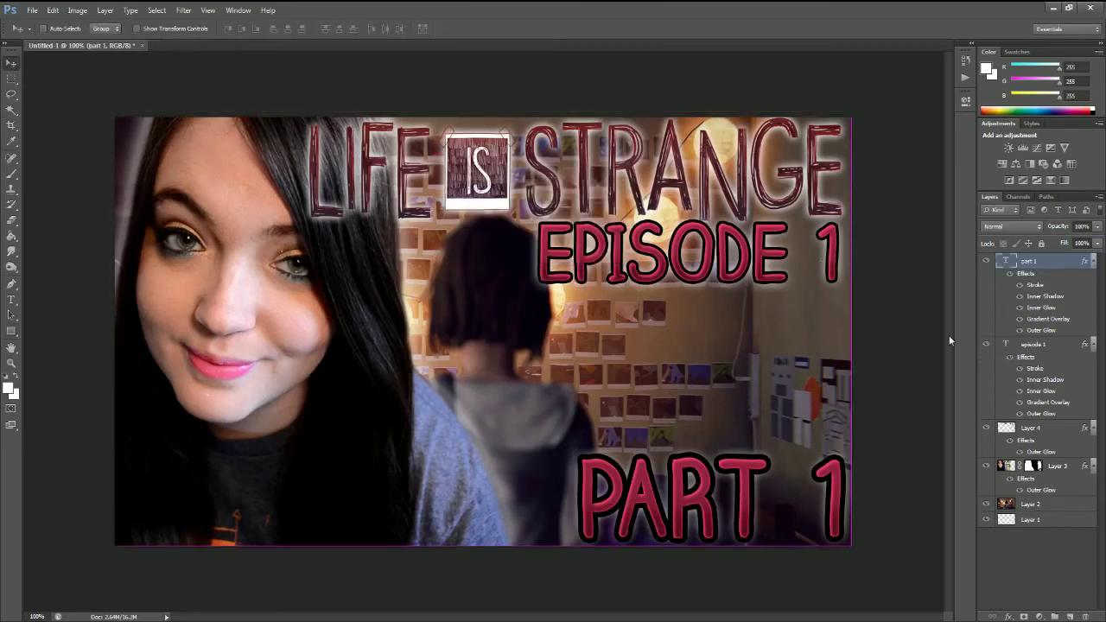
Add a new empty layer on top and fill it with solid black using the Paint Bucket
left_click(1070, 616)
key("g")
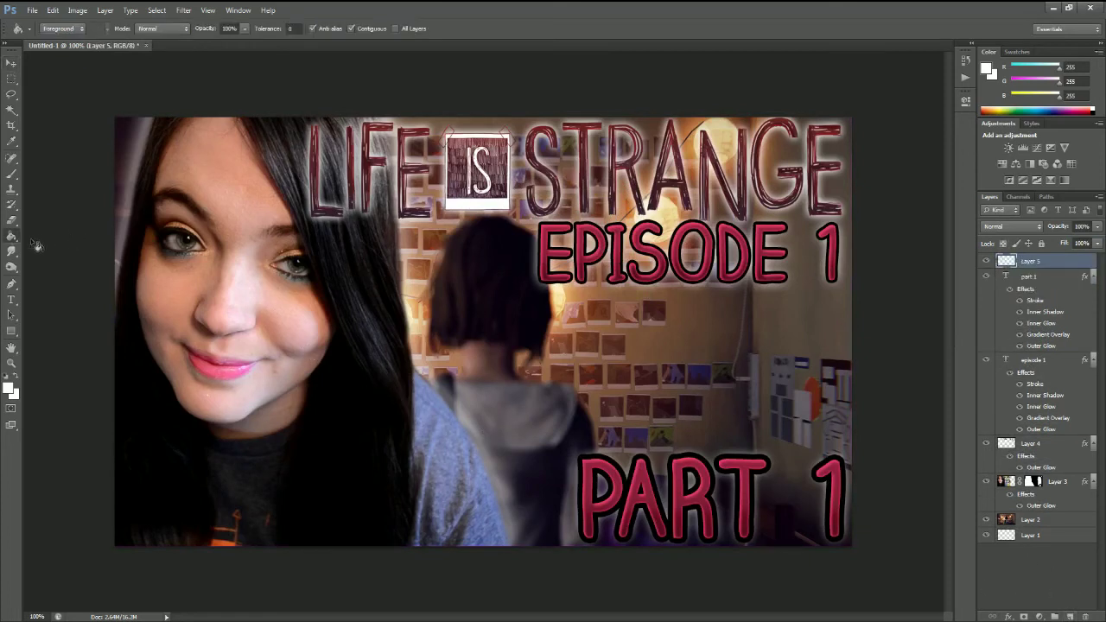
right_click(14, 240)
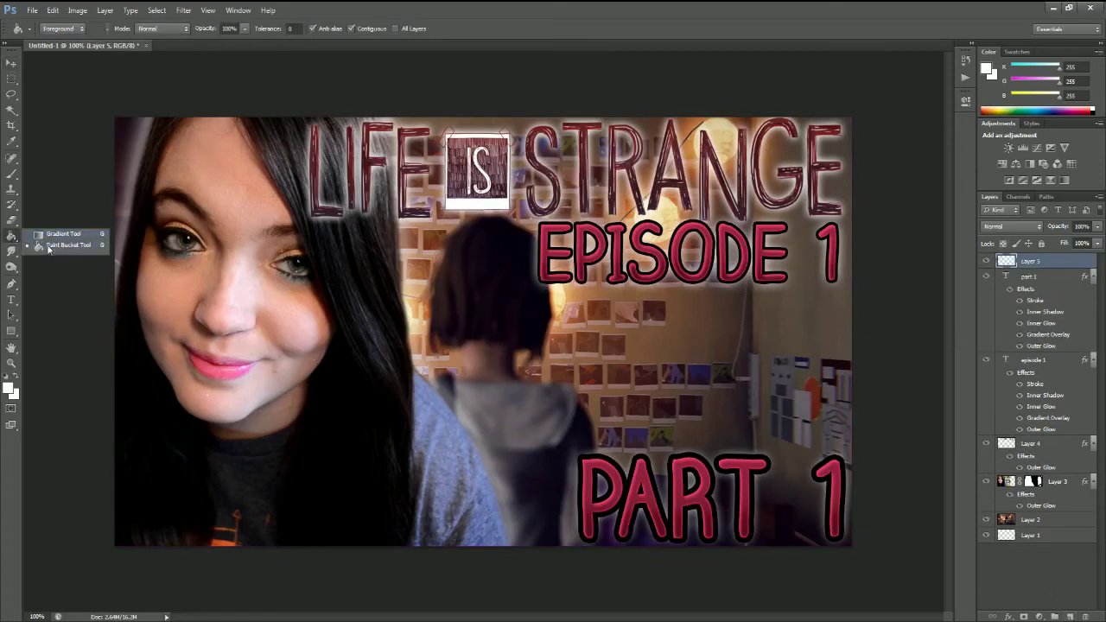
left_click(50, 247)
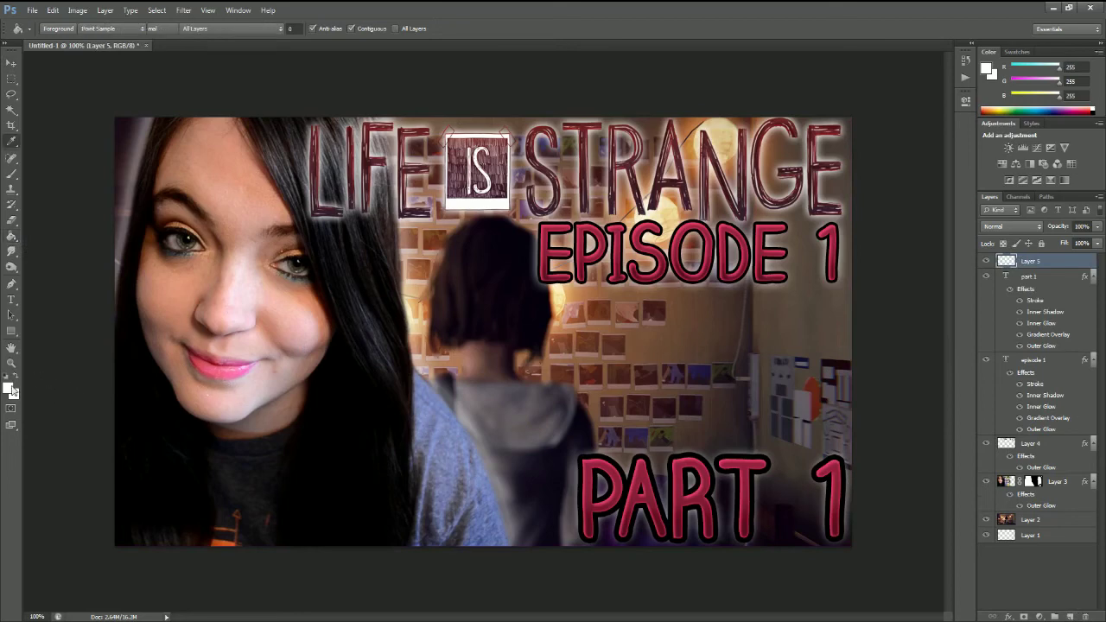
left_click(10, 388)
left_click(165, 553)
left_click(350, 396)
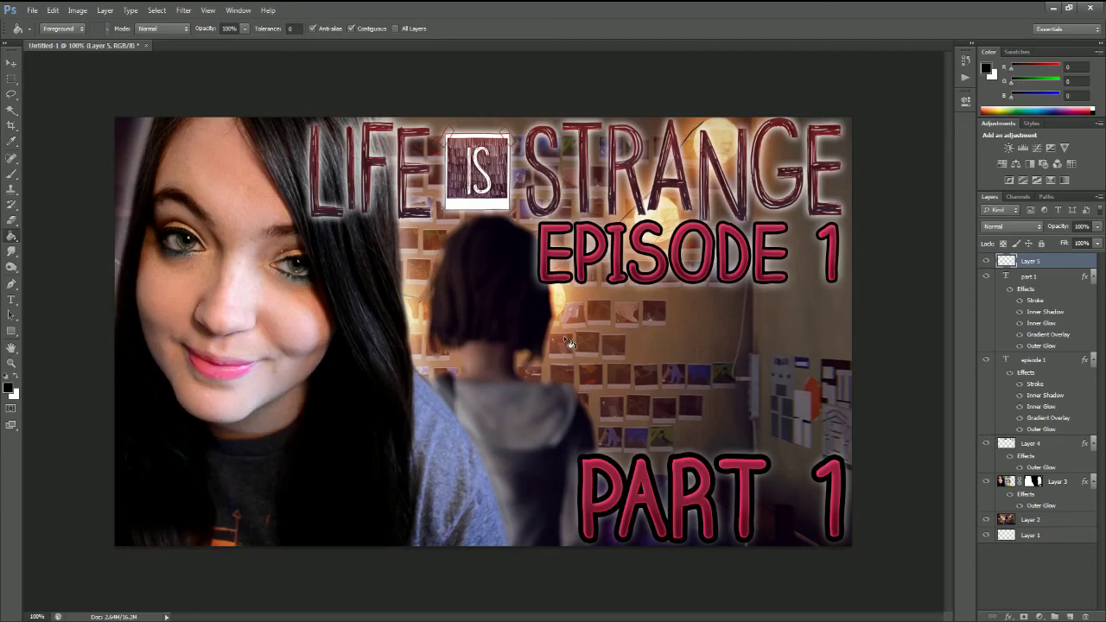
left_click(568, 343)
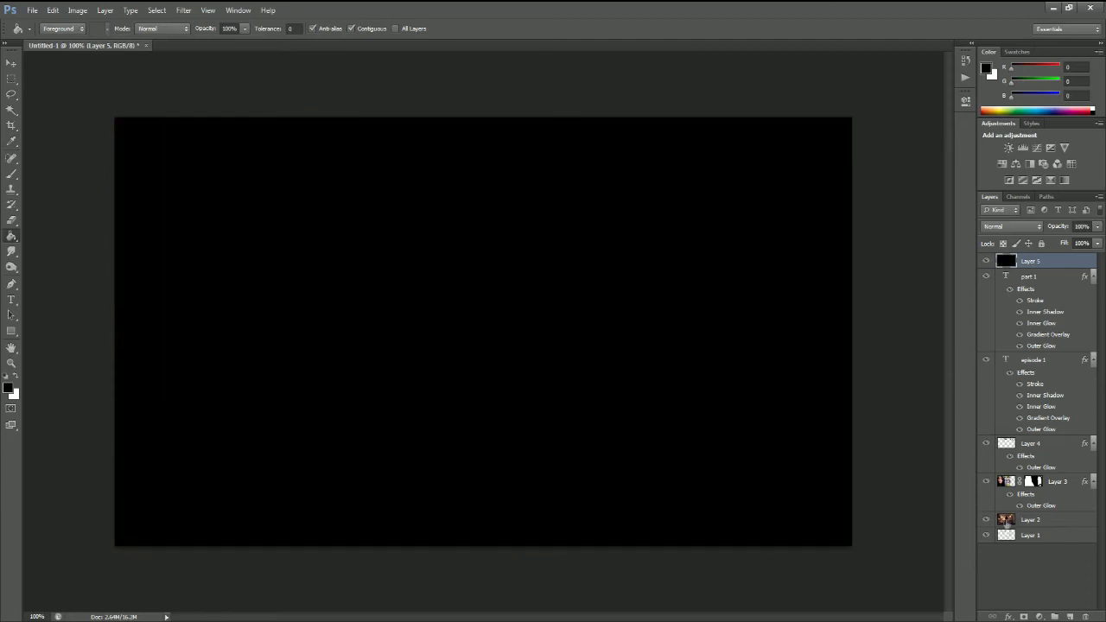
Set the black layer's Fill to 0% and add an Inside-positioned Stroke style
left_click_drag(1092, 260, 926, 259)
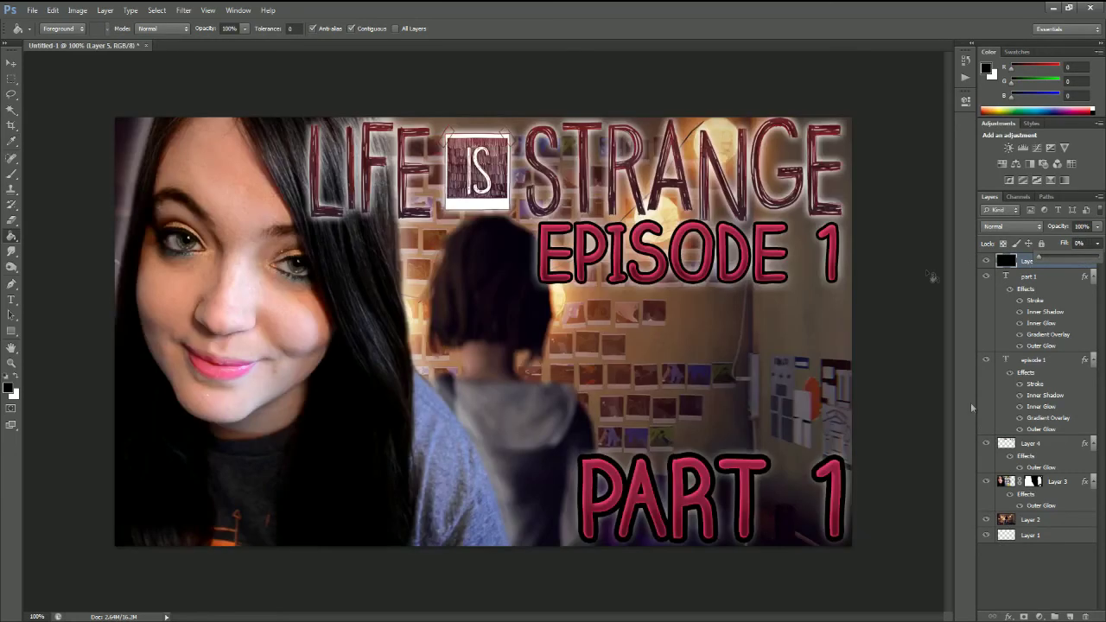
left_click(1013, 617)
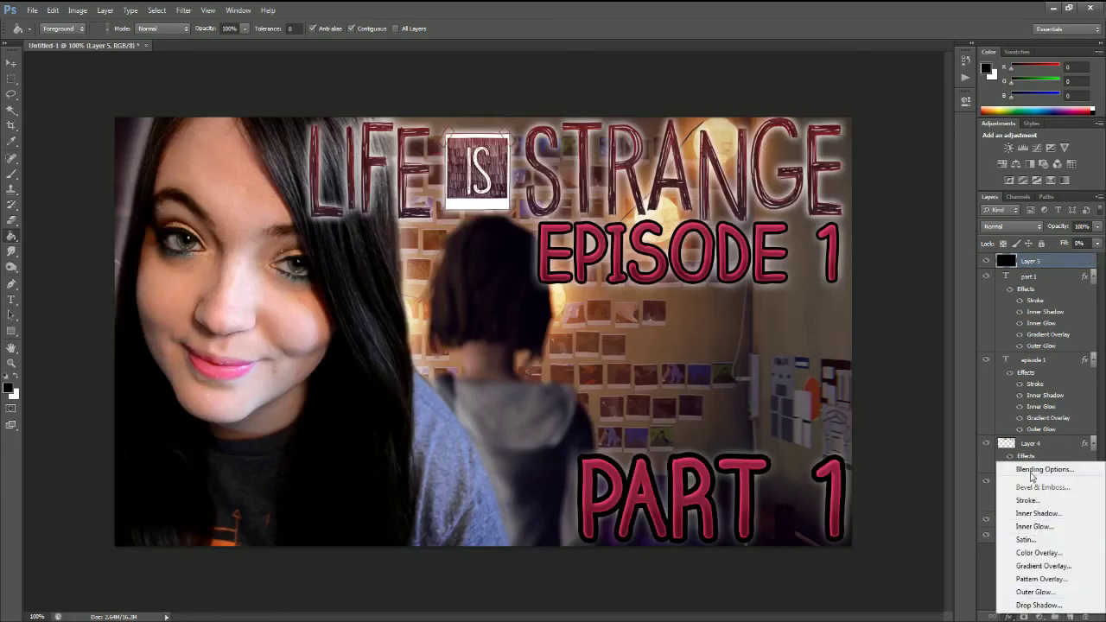
left_click(1016, 591)
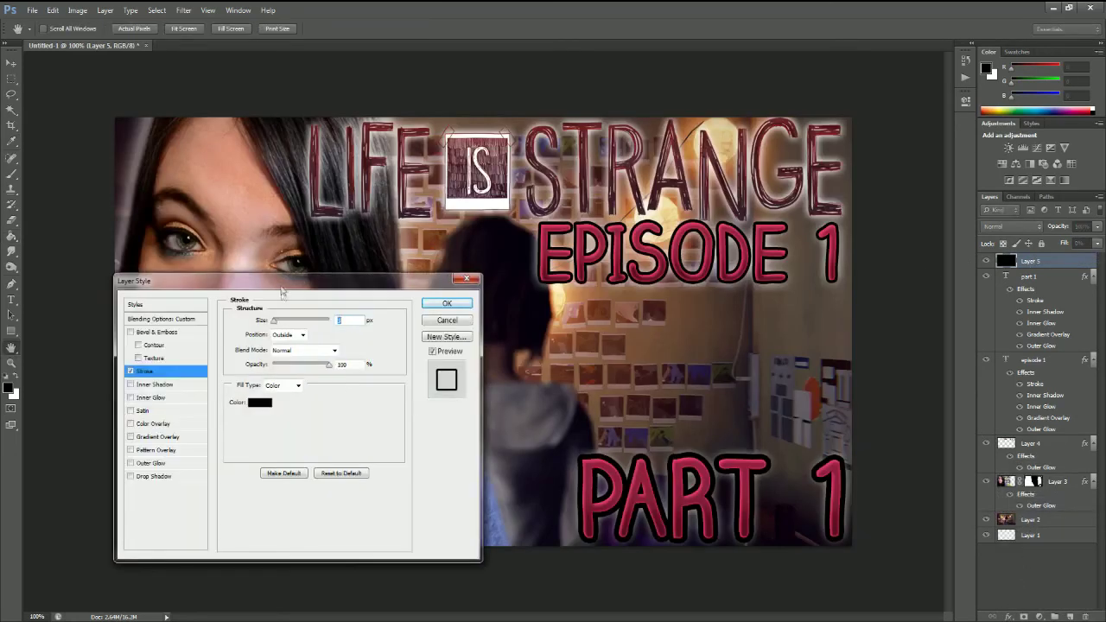
left_click_drag(302, 283, 529, 282)
left_click(519, 336)
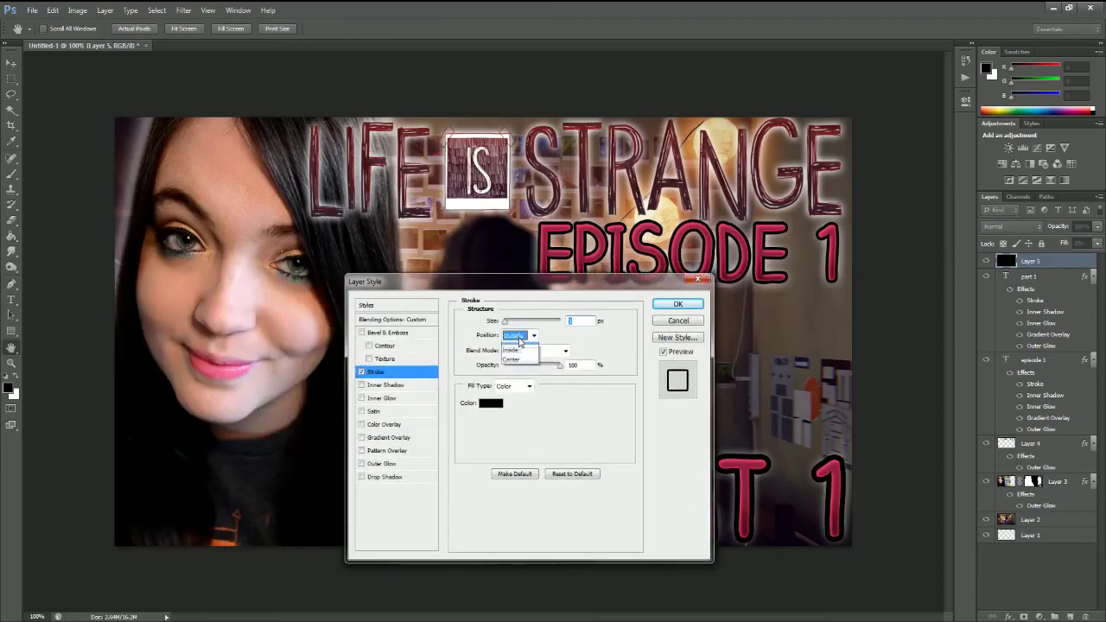
left_click(516, 357)
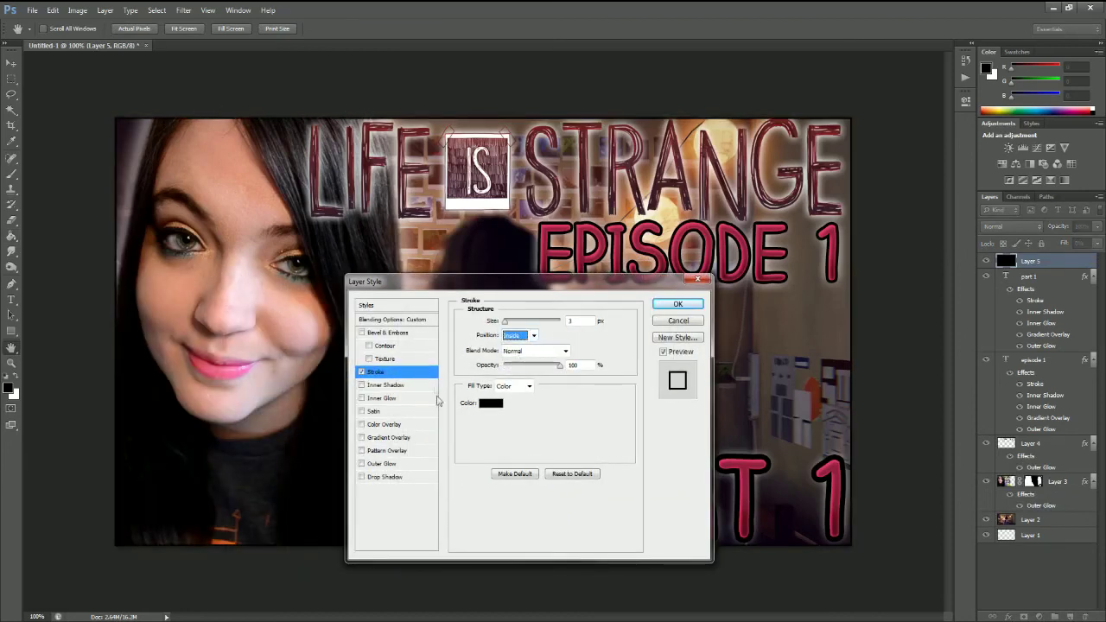
Give the Stroke a dark red sampled from the EPISODE lettering and a 7 px size
left_click(491, 403)
left_click(587, 255)
left_click(603, 250)
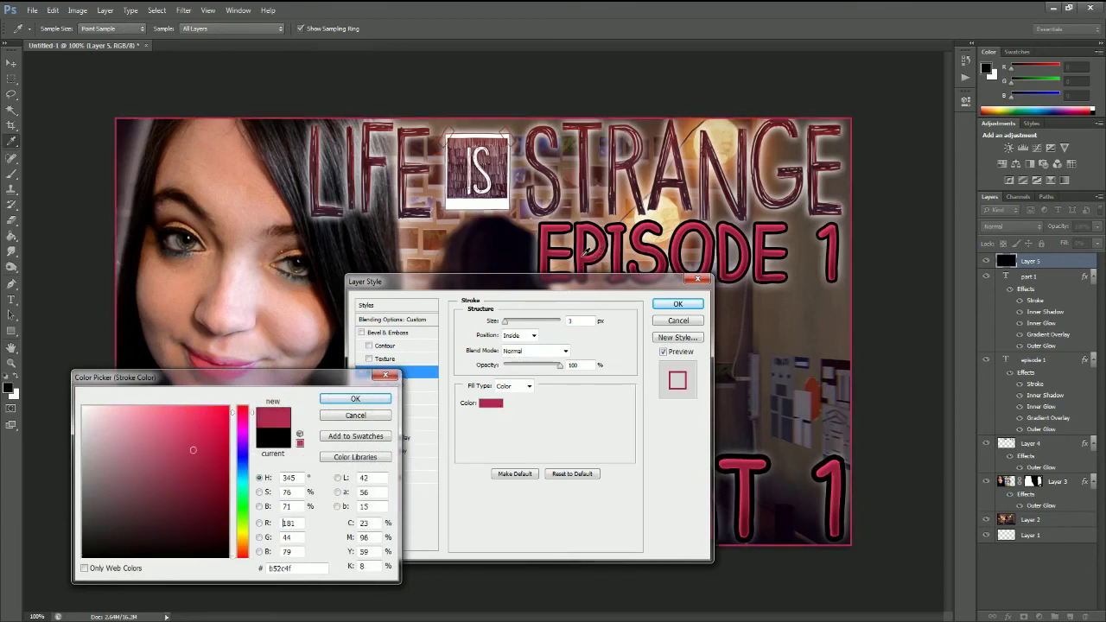
left_click(584, 255)
left_click(354, 398)
left_click_drag(506, 321, 510, 326)
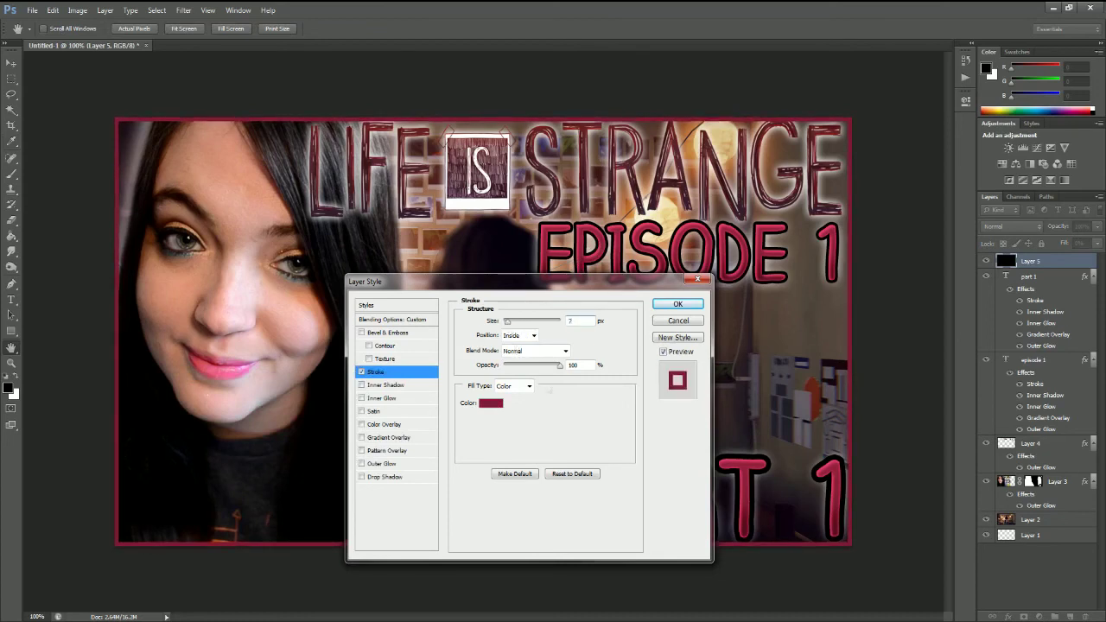
left_click(678, 304)
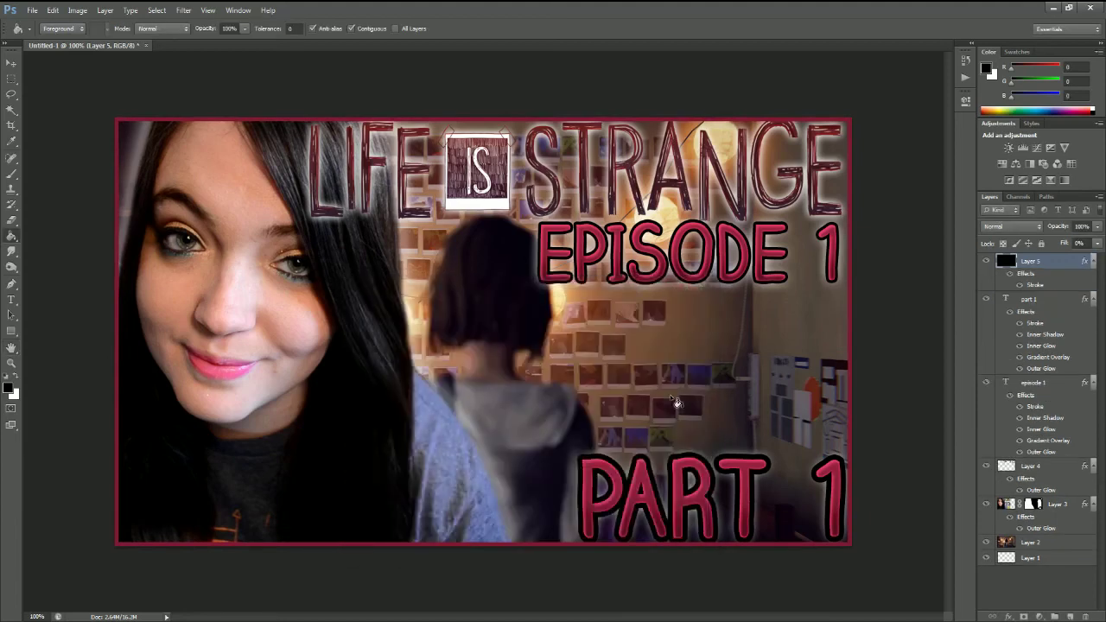
left_click(1025, 299)
key("v")
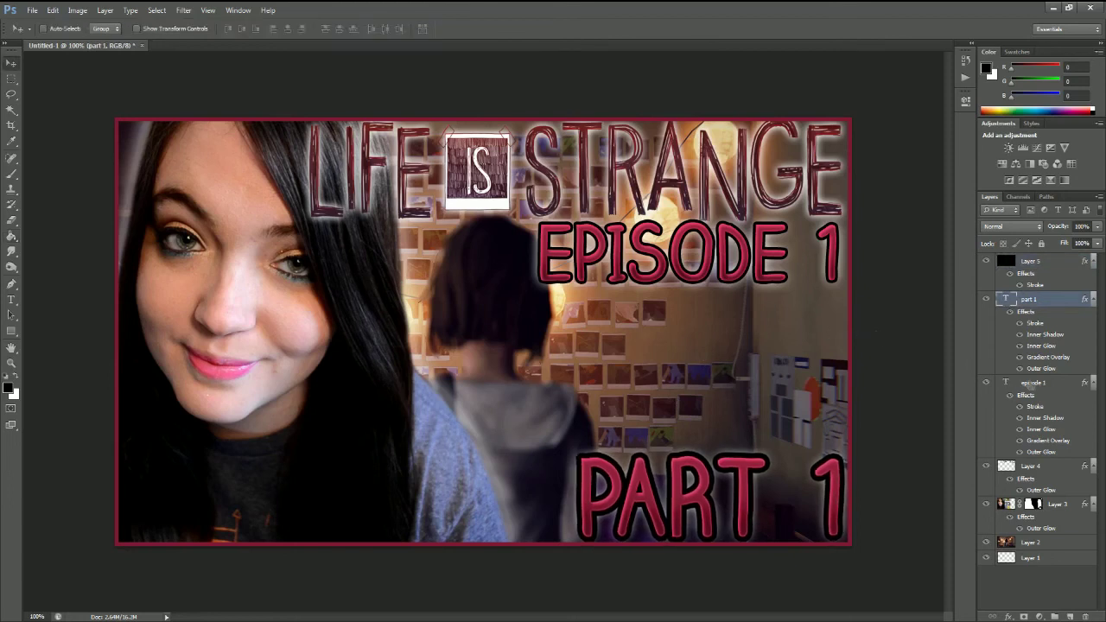
left_click(1031, 385)
left_click(1030, 467)
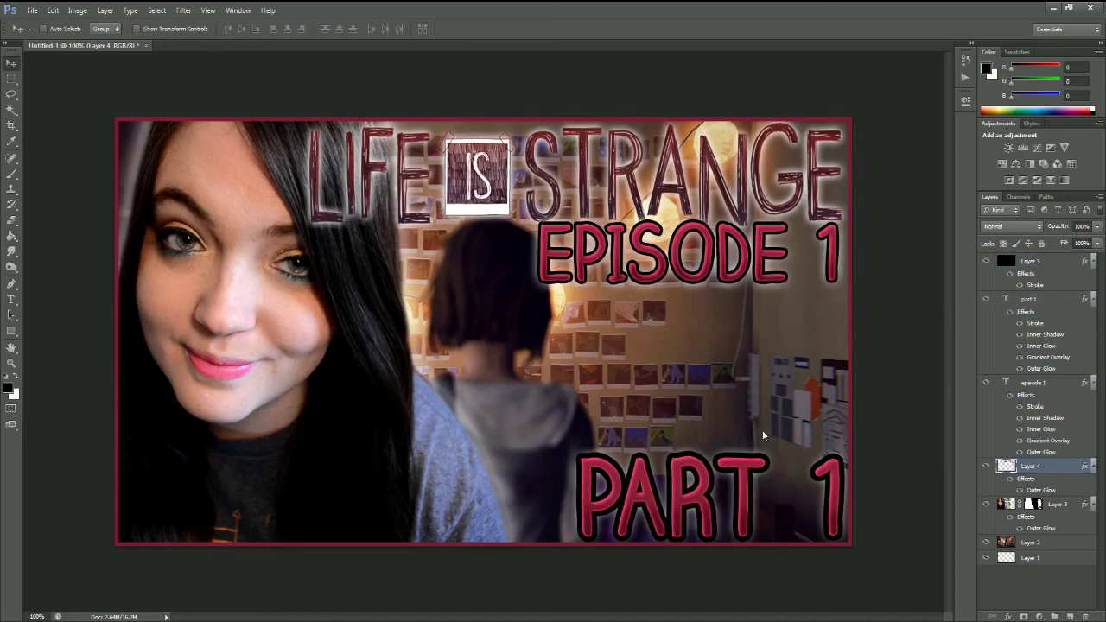
left_click(1030, 385)
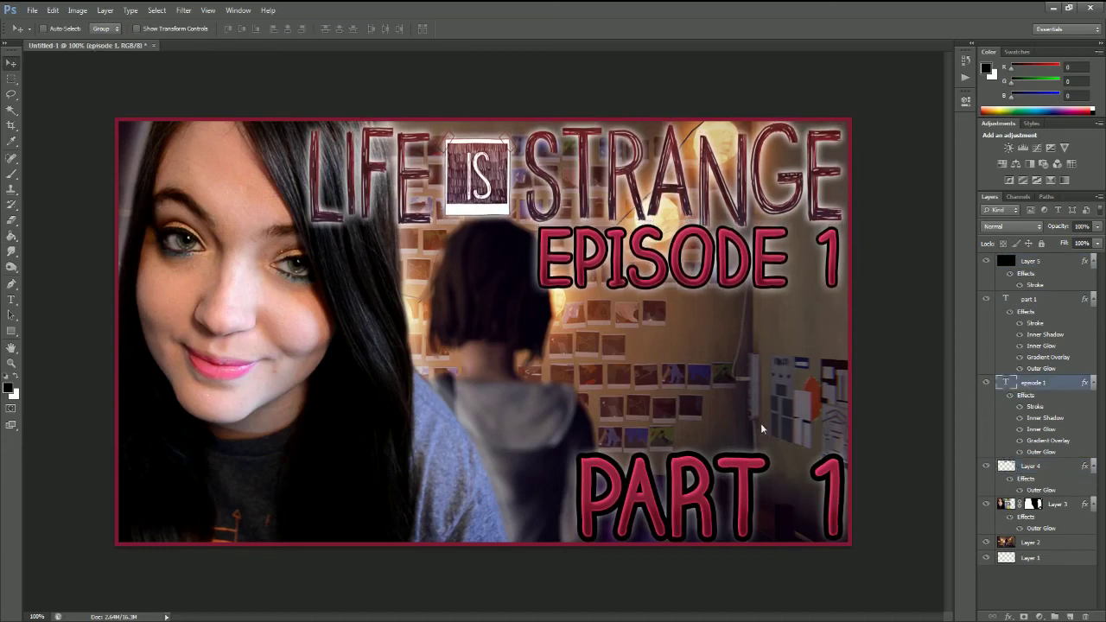
left_click(1012, 301)
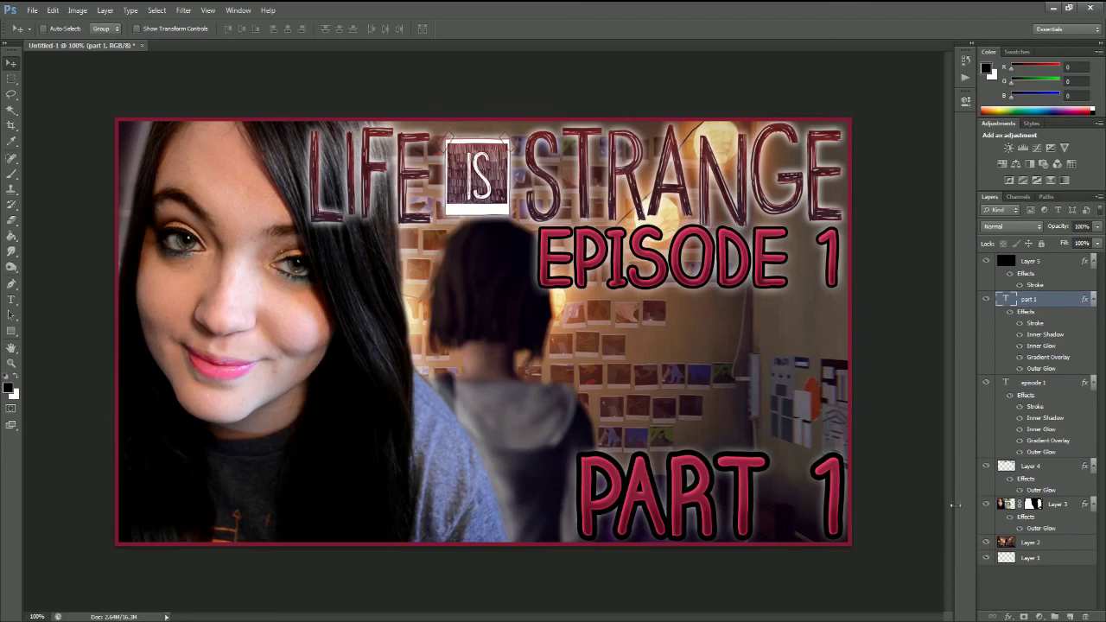
left_click(1043, 548)
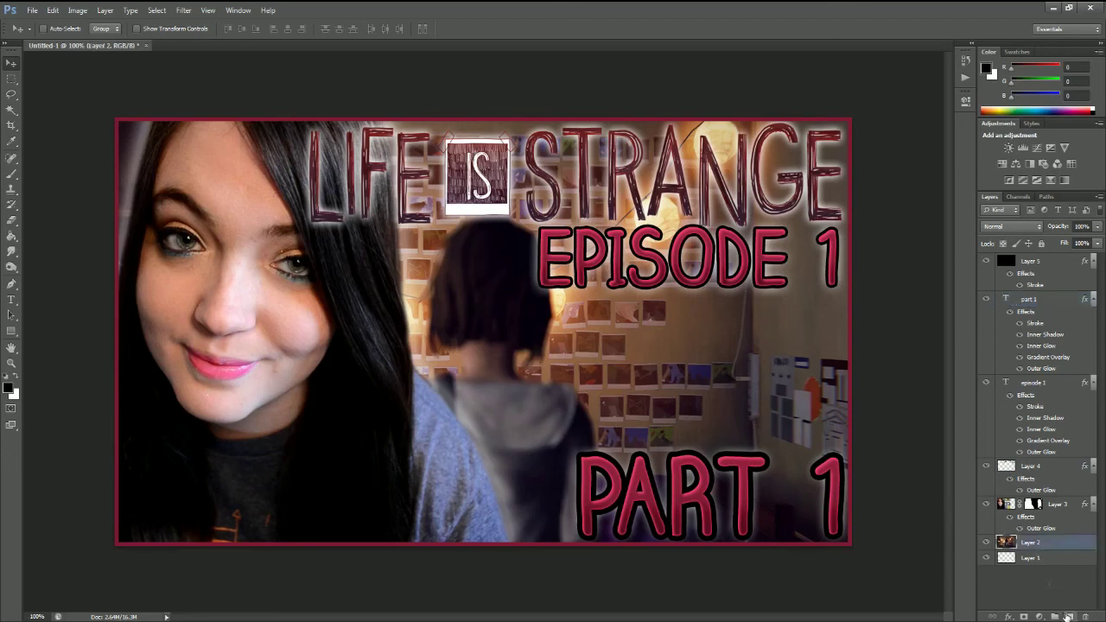
Cover the screenshot with a new black-filled Layer 6 lowered to about 7% opacity
left_click(1069, 616)
key("g")
left_click(420, 313)
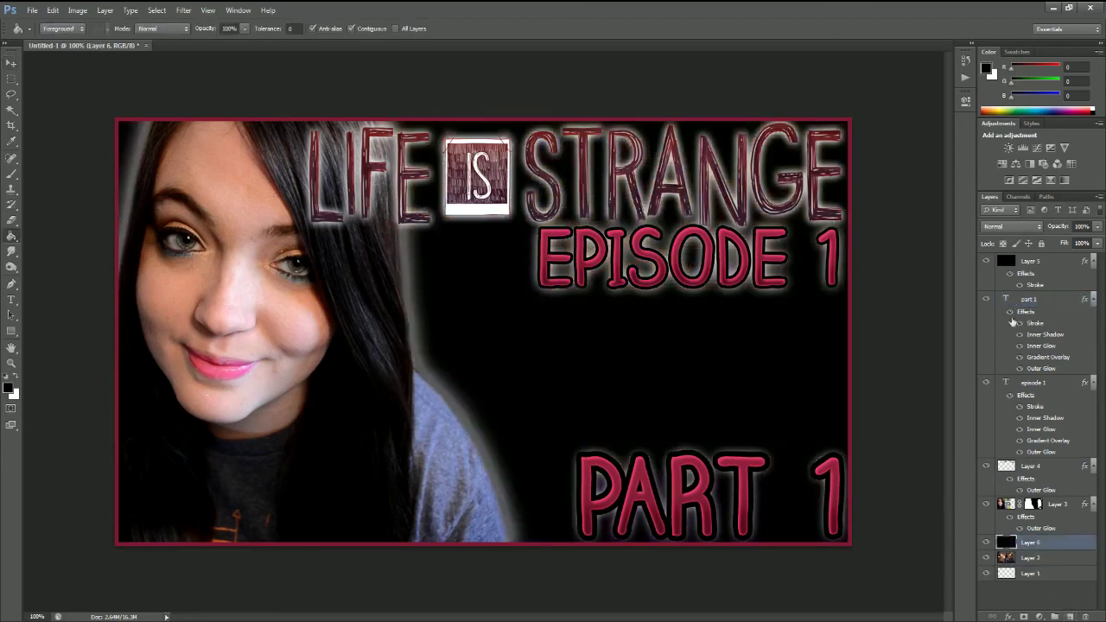
left_click_drag(1093, 245, 1070, 241)
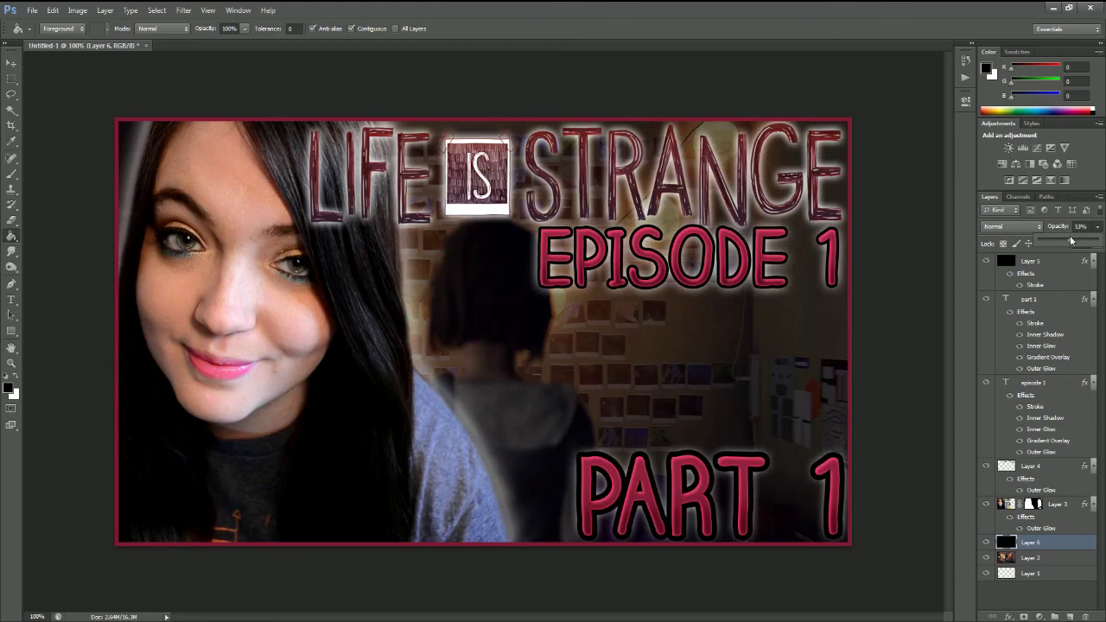
mouse_move(1057, 245)
left_mouse_down()
mouse_move(1086, 244)
mouse_move(1042, 246)
left_mouse_up()
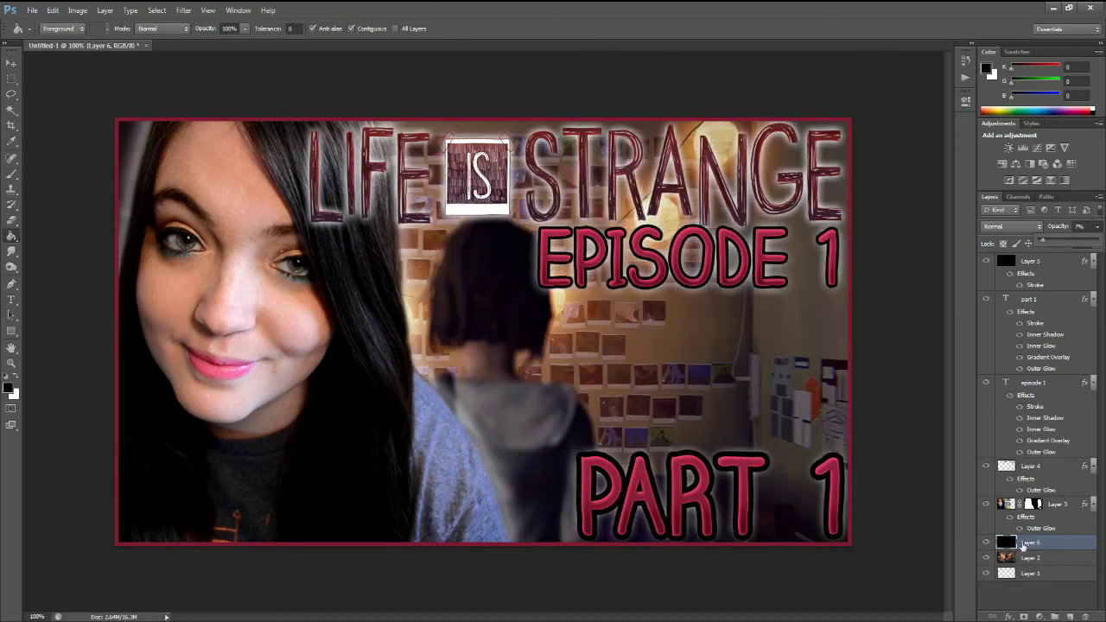